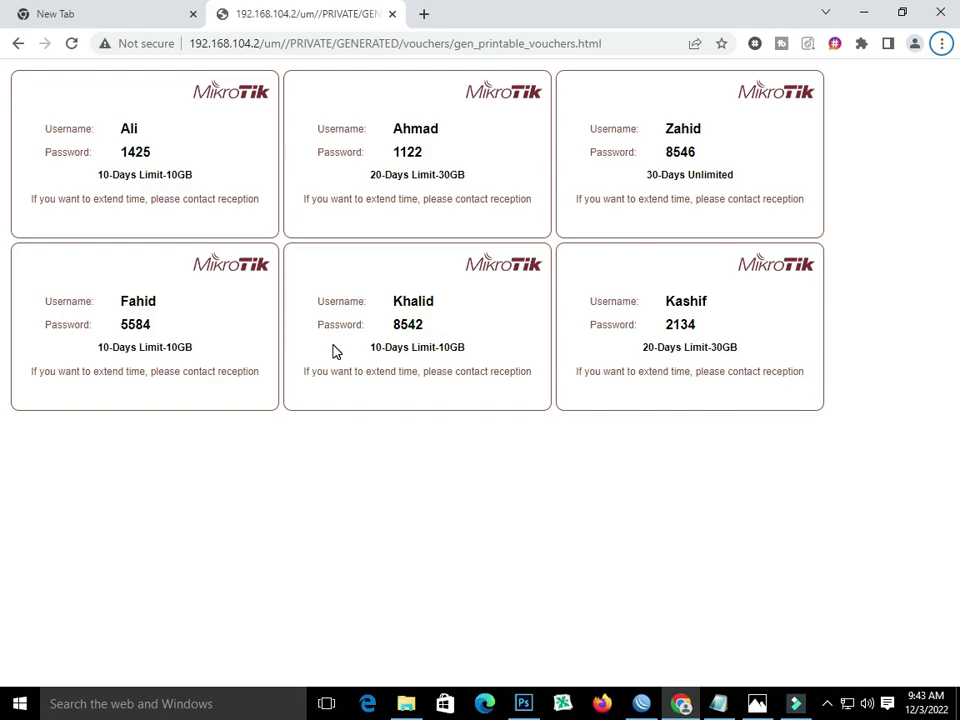
- Switch to WinBox and display the list of users in User Manager
left_click(641, 704)
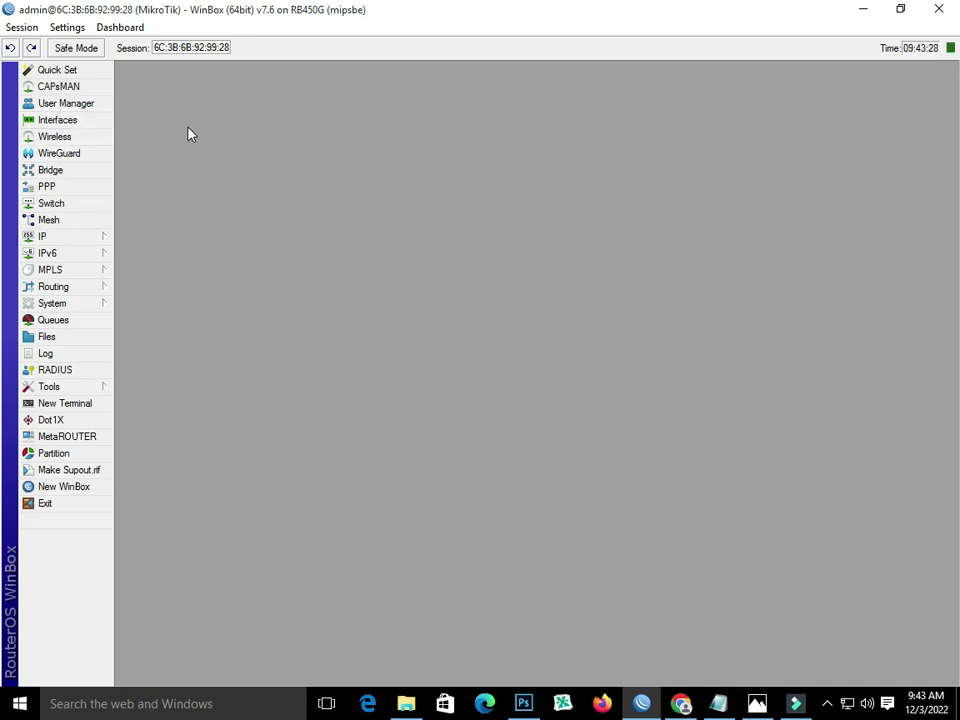
left_click(81, 152)
left_click(948, 226)
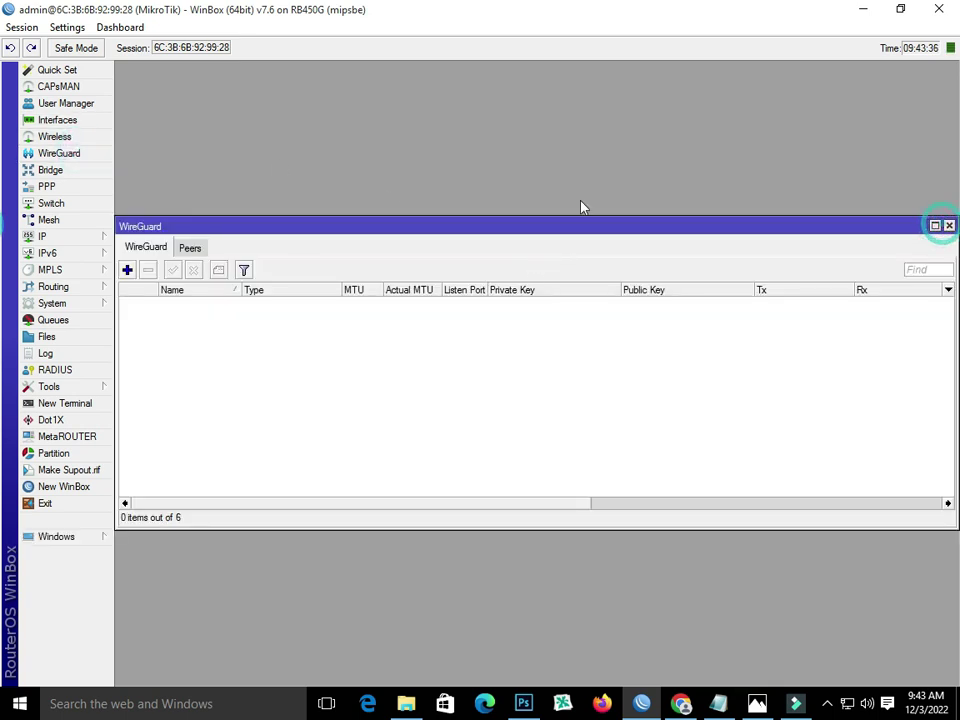
left_click(949, 226)
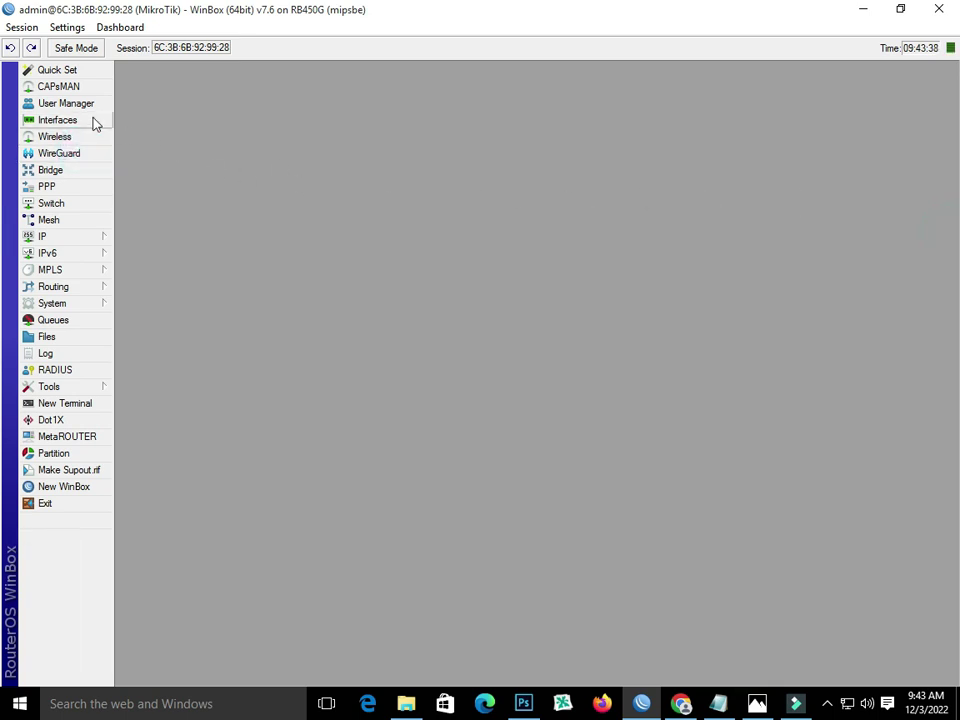
left_click(68, 103)
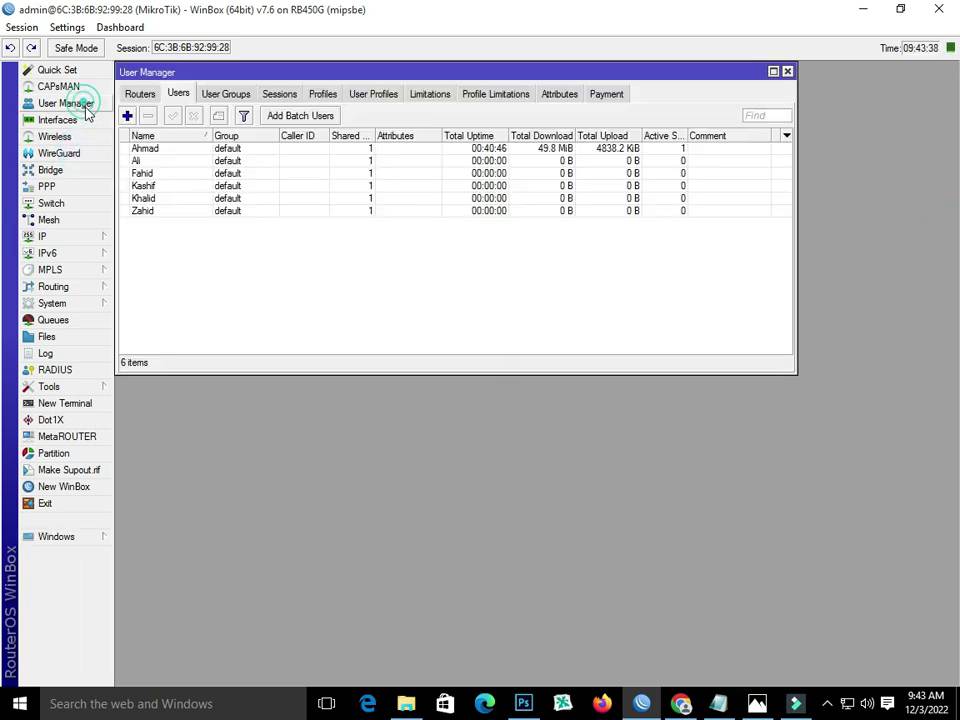
left_click(146, 224)
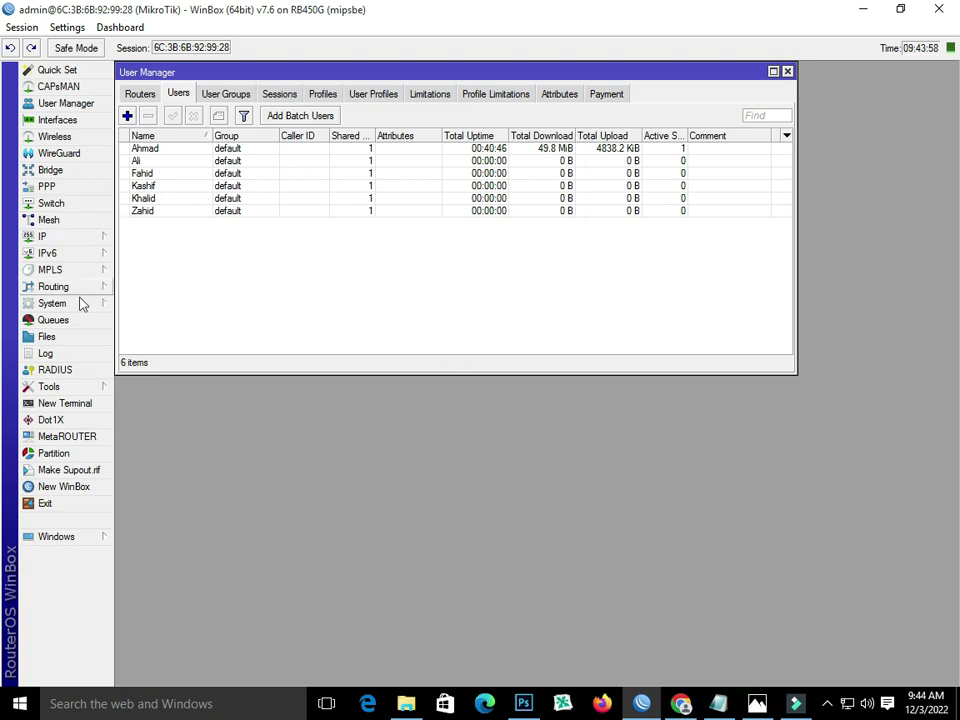
- Open a new router terminal, then copy the generate-voucher command from the "user manager commend" file in Notepad
left_click(68, 403)
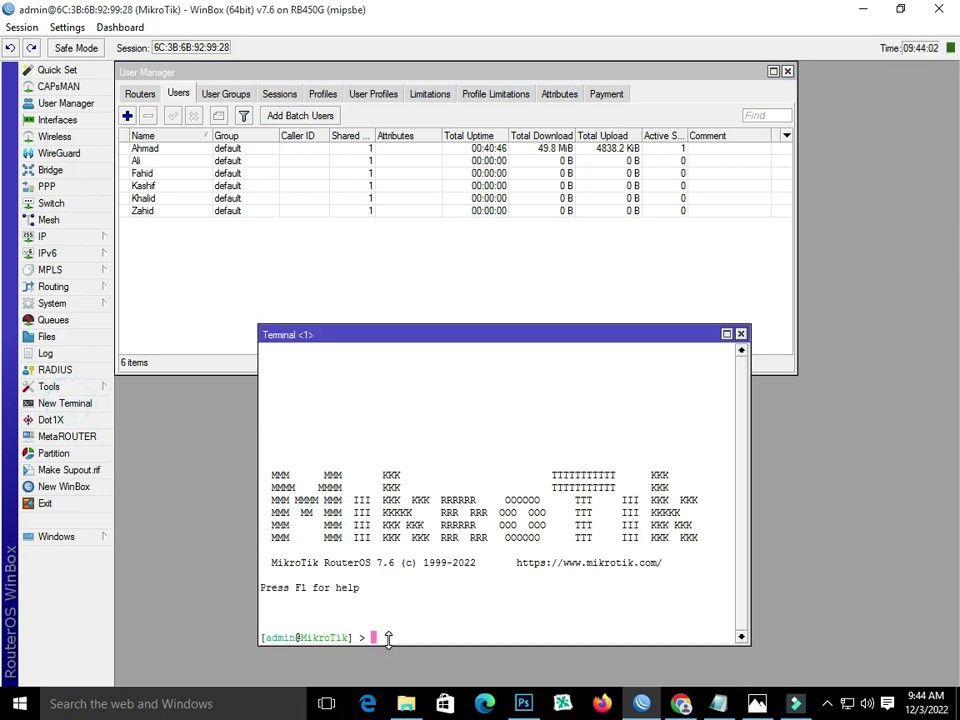
left_click(717, 704)
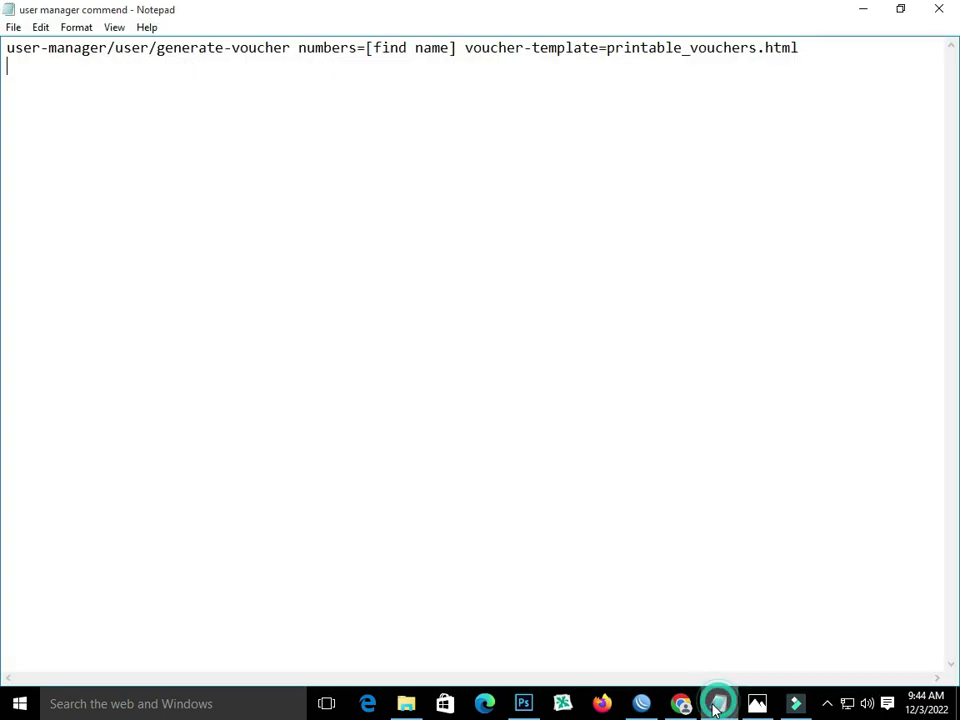
left_click_drag(7, 50, 807, 51)
right_click(756, 53)
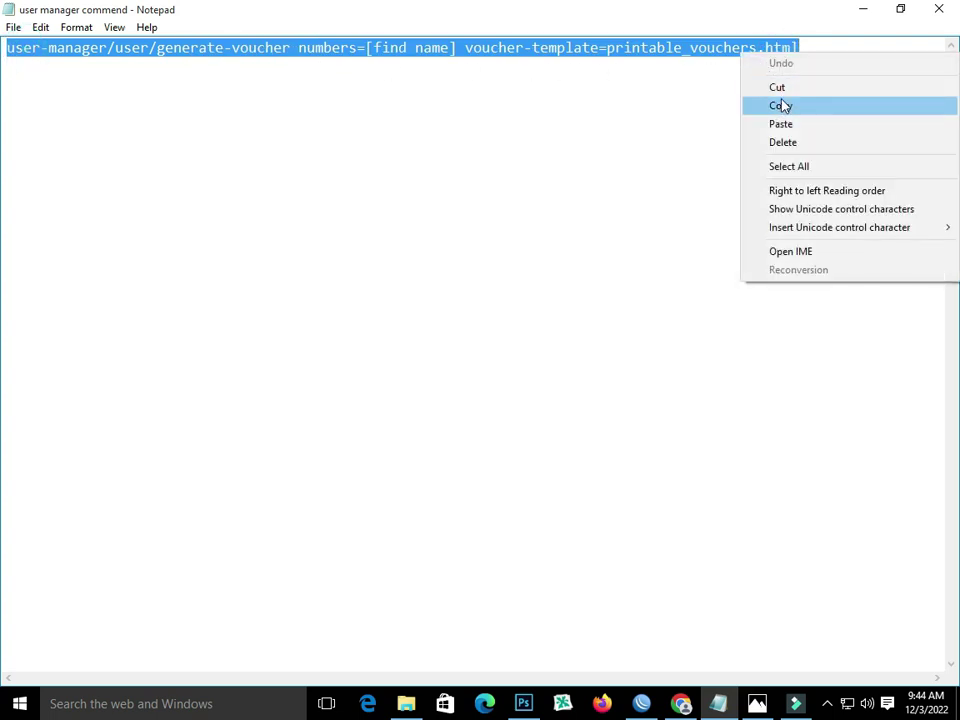
left_click(782, 103)
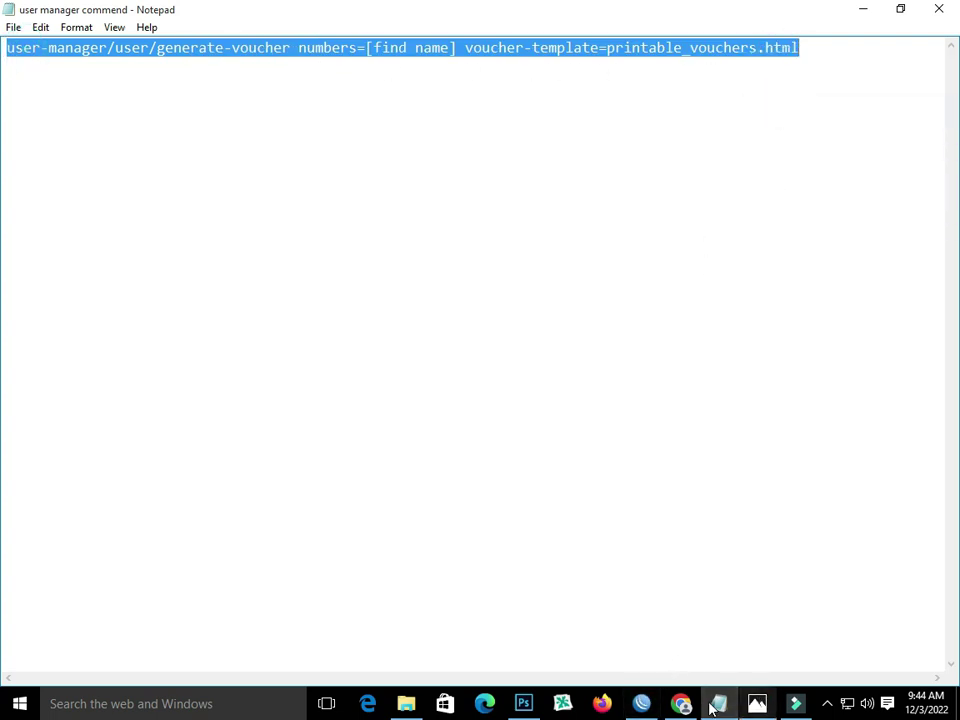
- Run user-manager/user/generate-voucher numbers=[find name] voucher-template=printable_vouchers.html in the WinBox terminal
left_click(643, 704)
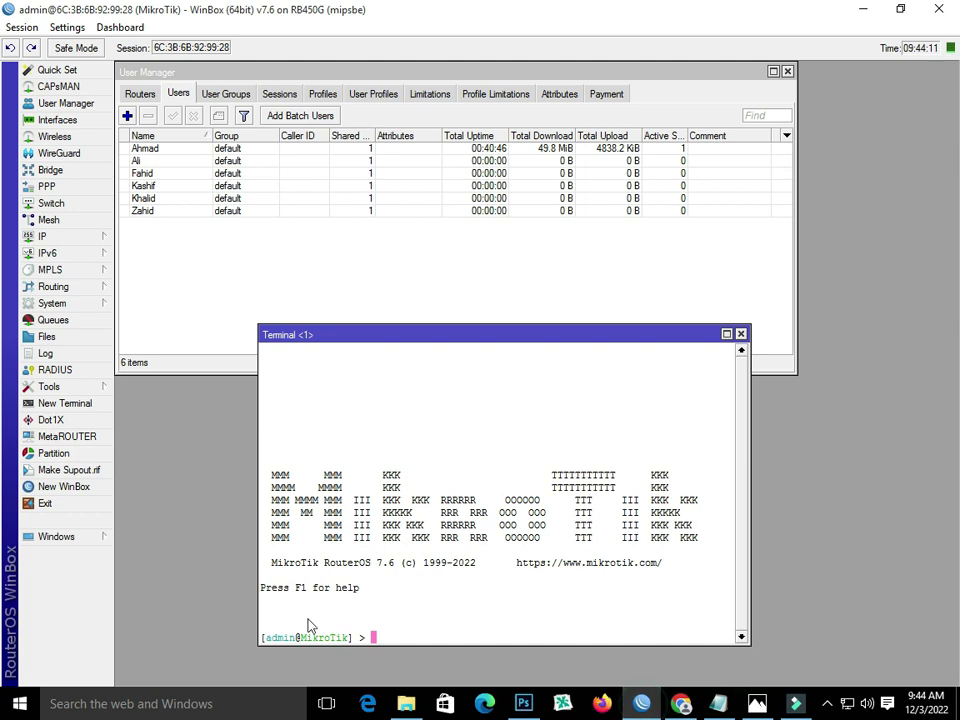
left_click(384, 637)
right_click(384, 637)
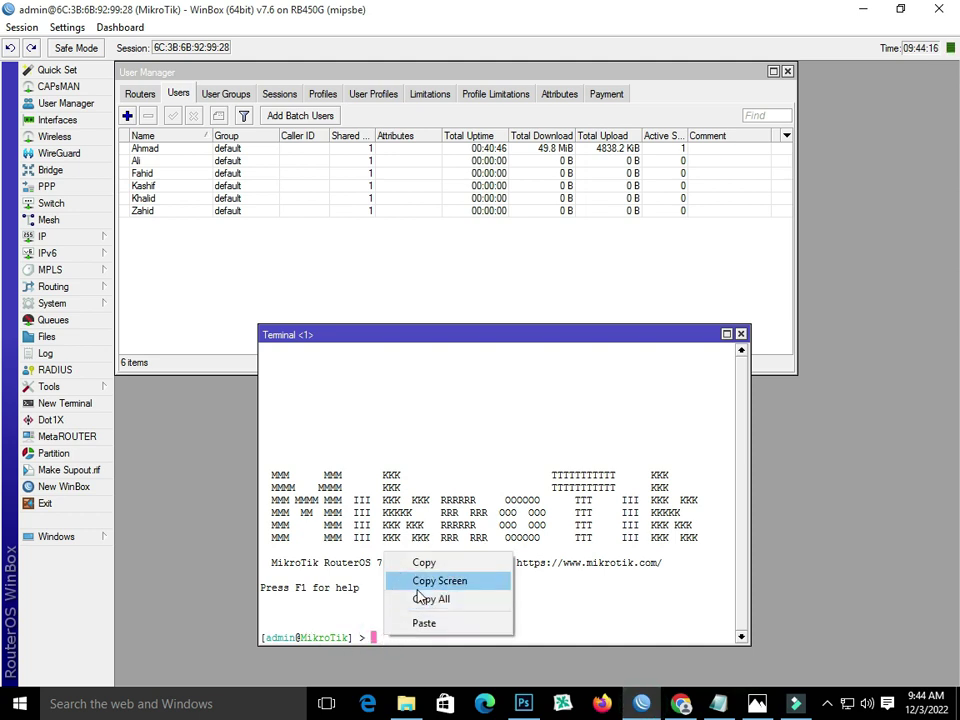
left_click(429, 621)
key("Return")
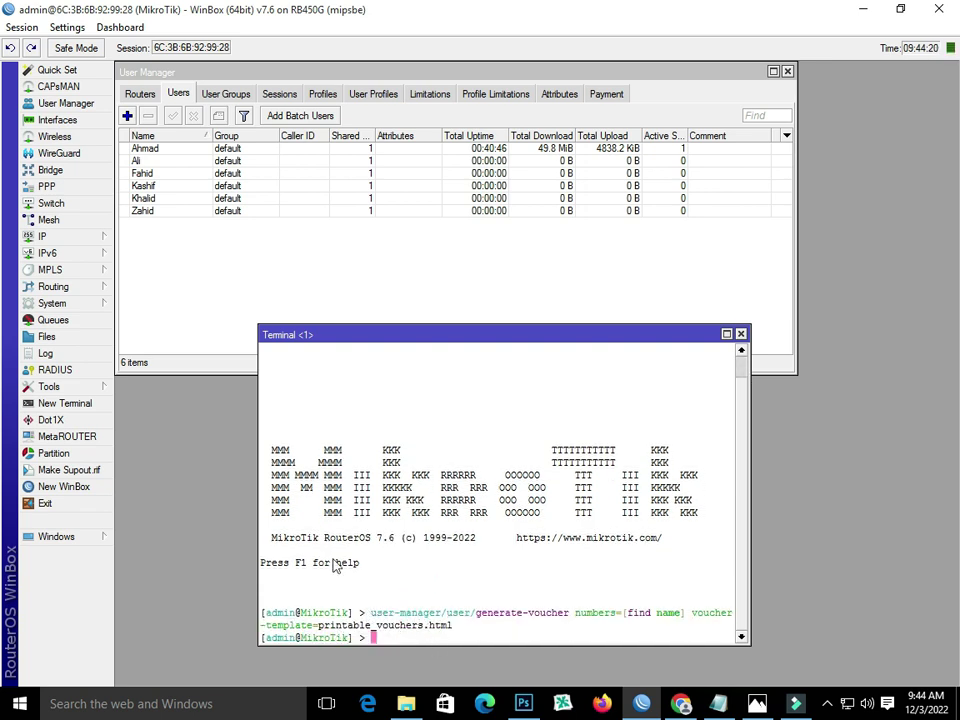
- Open the router's file list and select the gen_printable_vouchers.html file under um5files/PRIVATE/GENERATED/vouchers
left_click(46, 337)
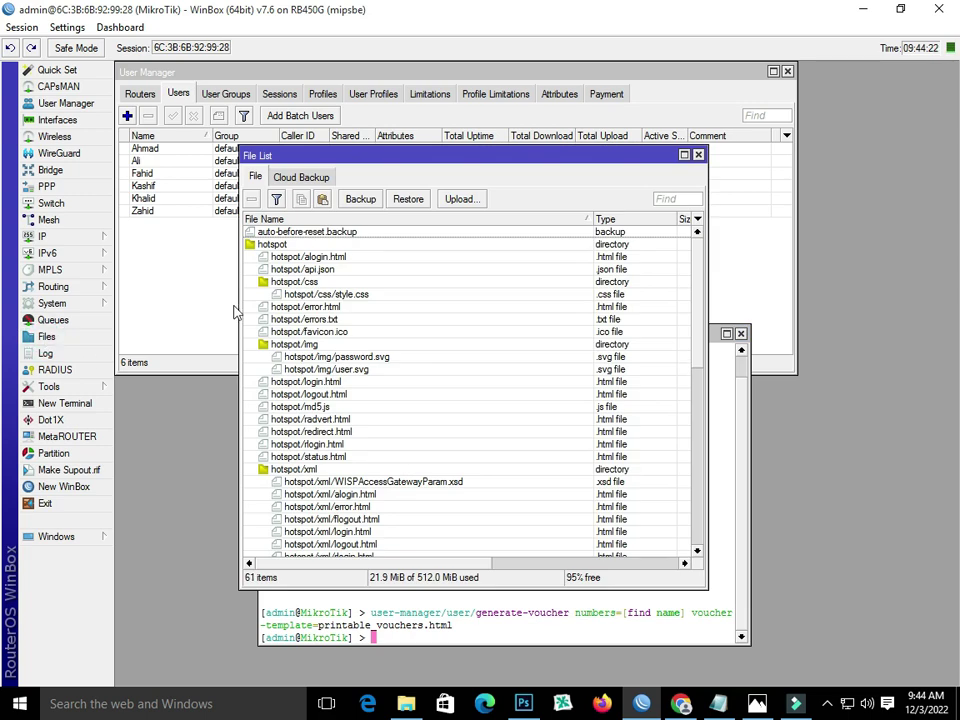
scroll(300, 362, "down", 4)
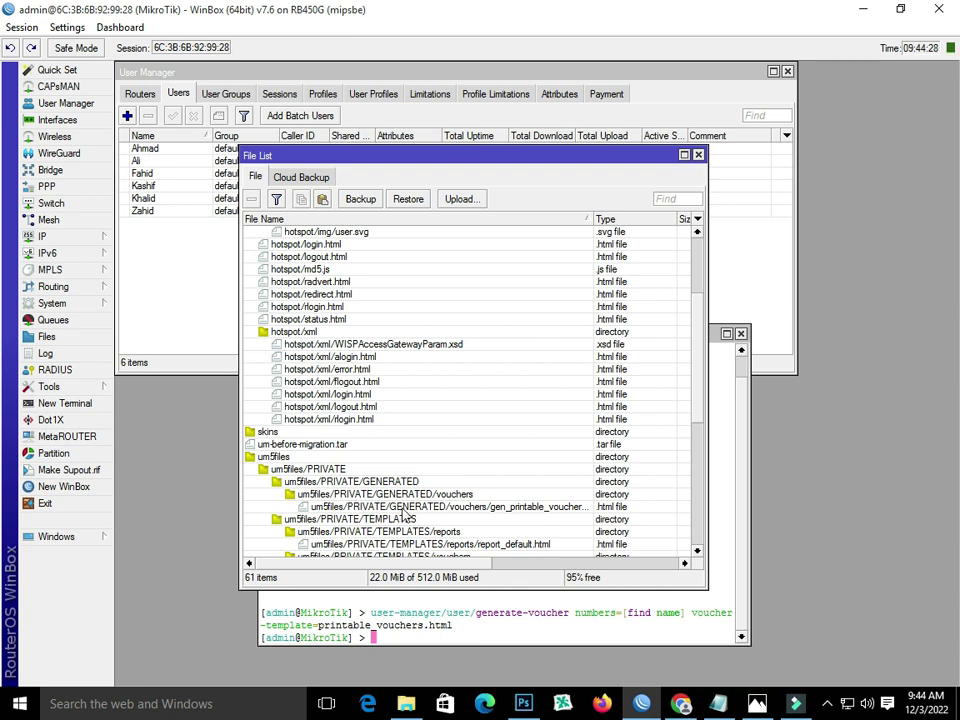
left_click(393, 507)
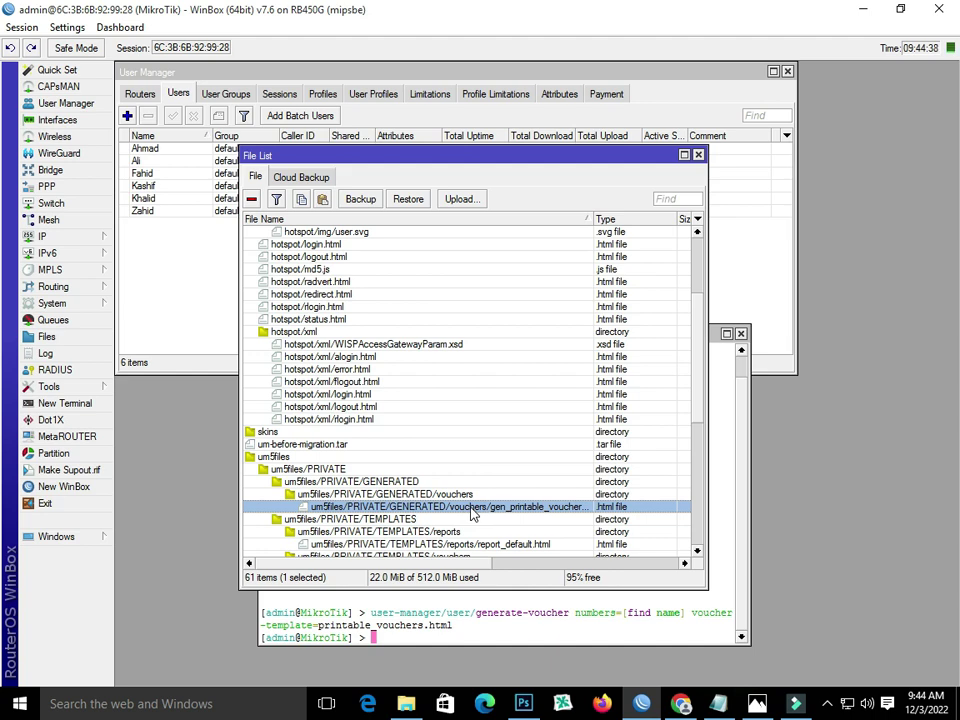
- Restore the maximized windows to a smaller size to uncover the desktop, and close the old voucher page in Chrome
left_click(900, 9)
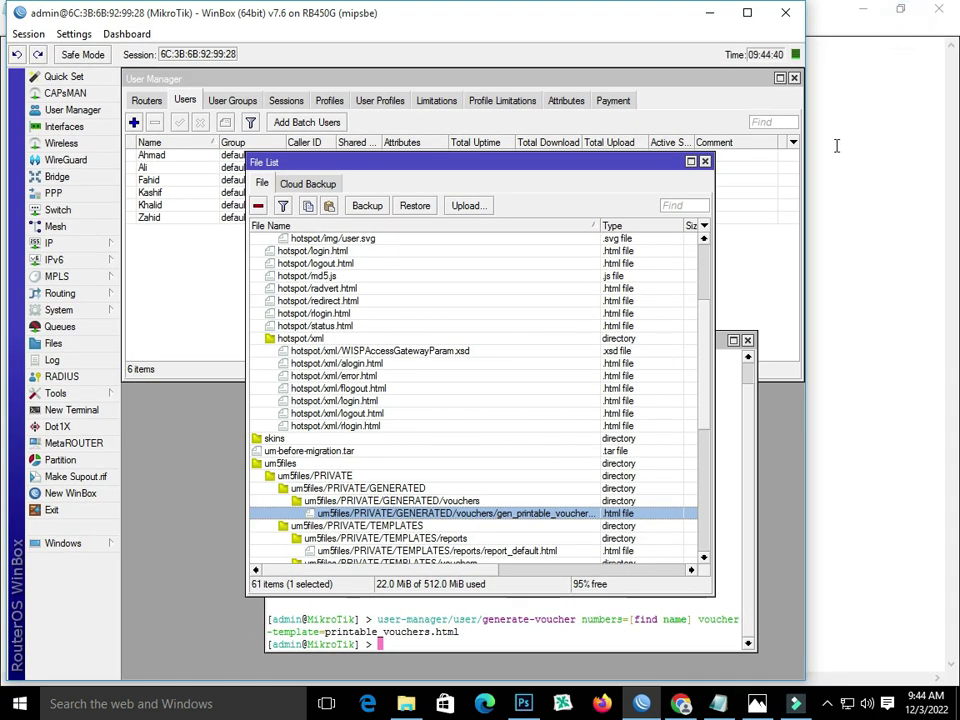
left_click(900, 9)
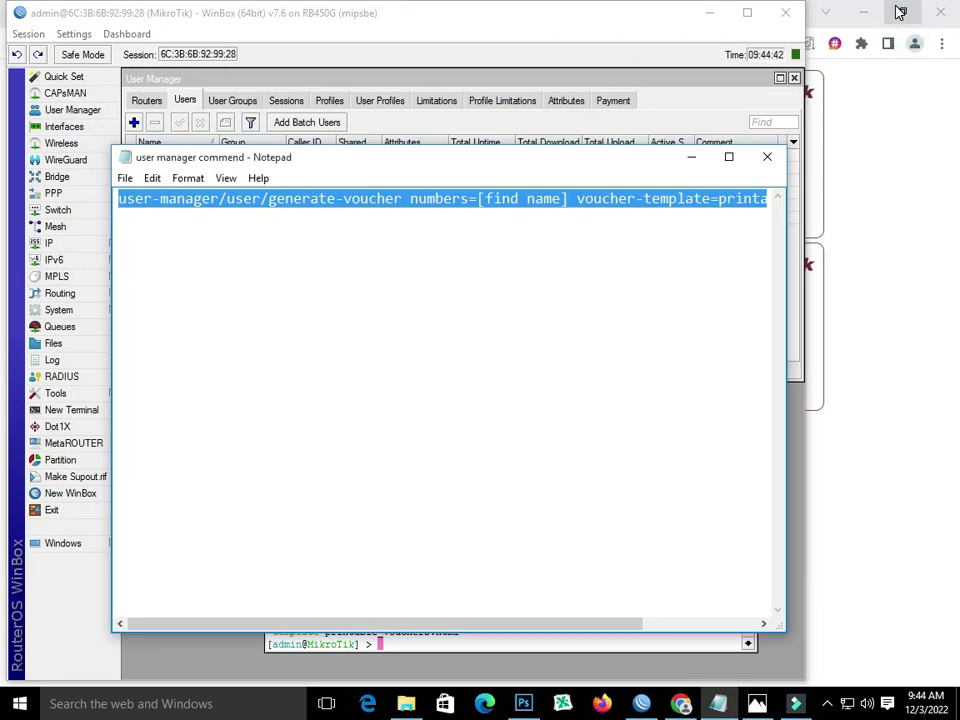
left_click(900, 12)
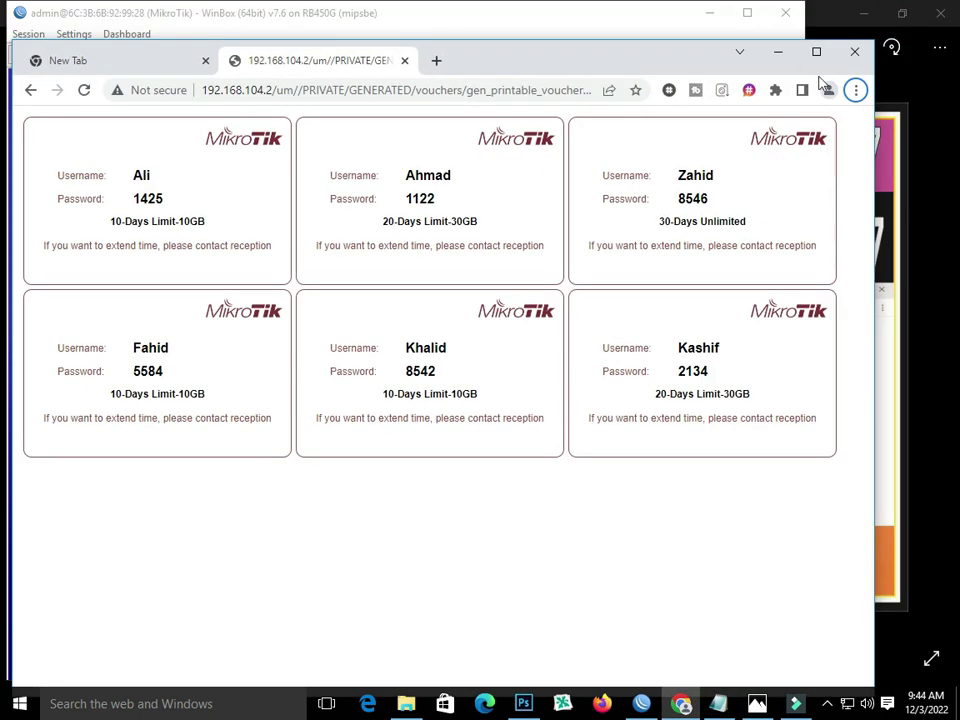
left_click(405, 61)
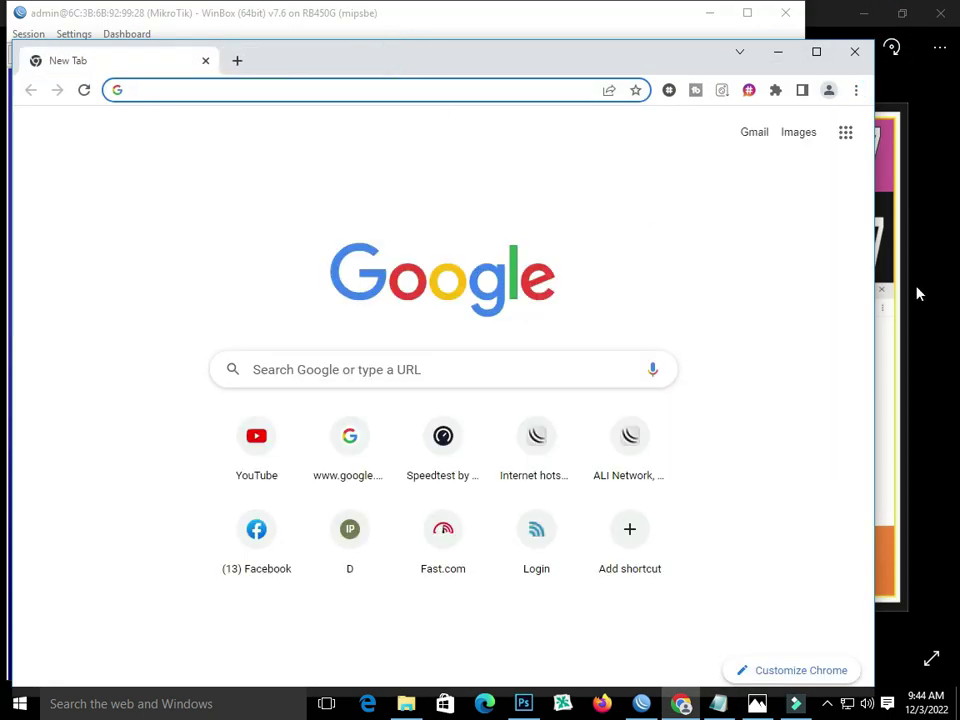
left_click(903, 14)
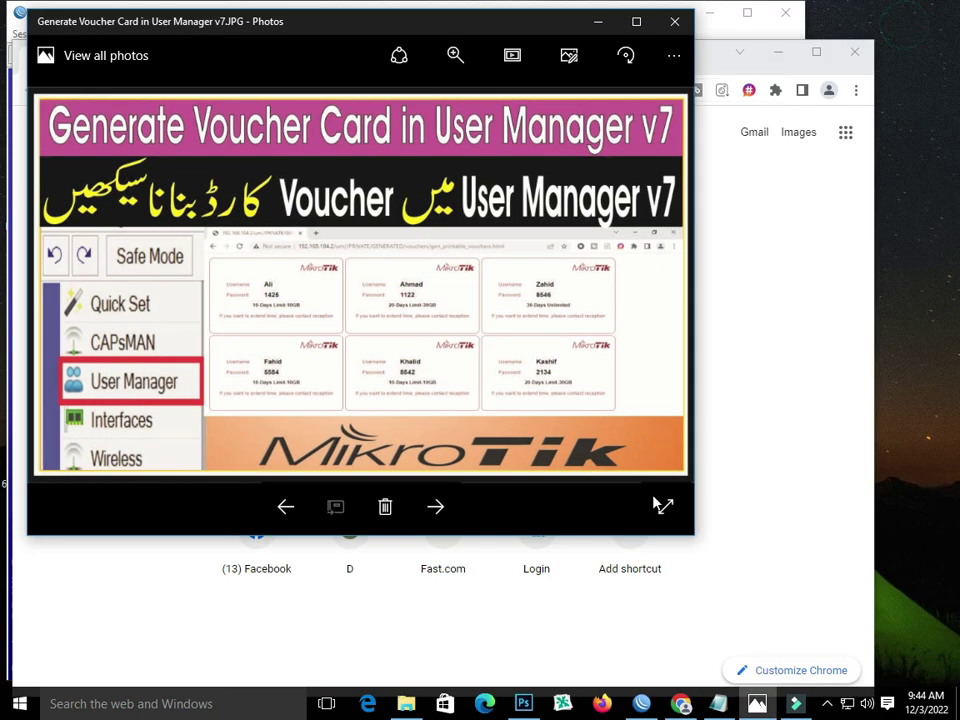
- Copy gen_printable_vouchers.html from WinBox's file list to the desktop and open the copy in Google Chrome
left_click(657, 706)
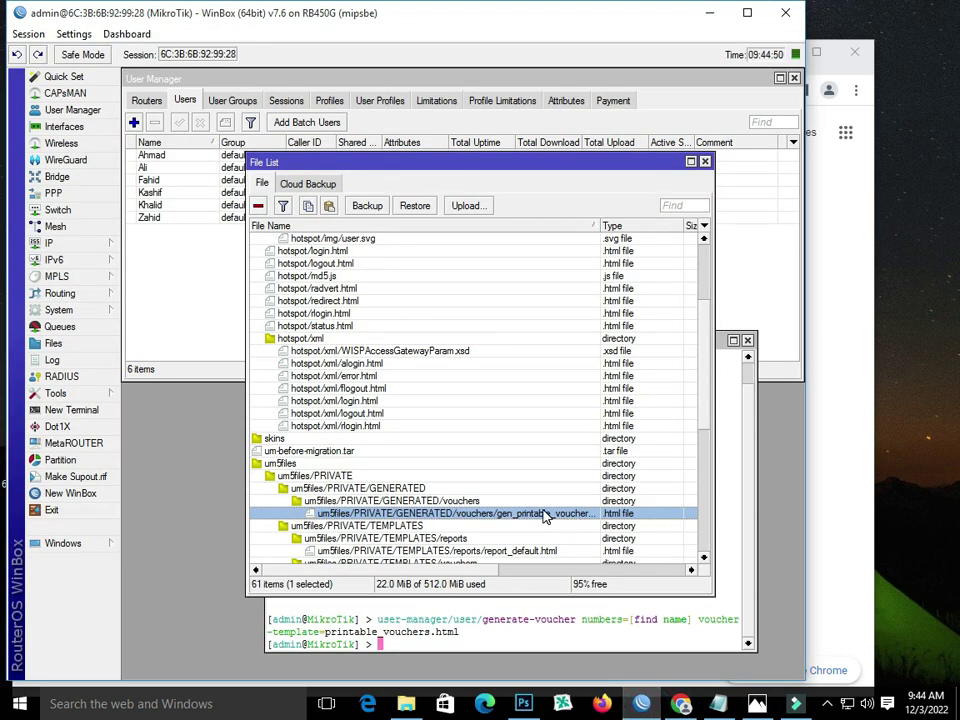
left_click_drag(546, 514, 917, 398)
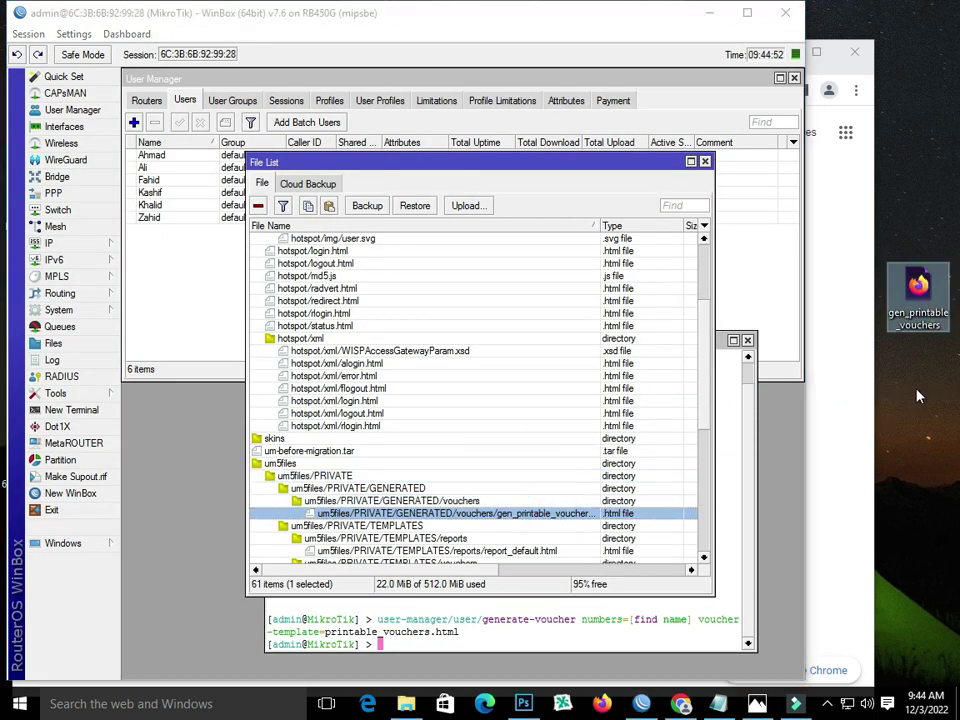
right_click(917, 310)
mouse_move(816, 358)
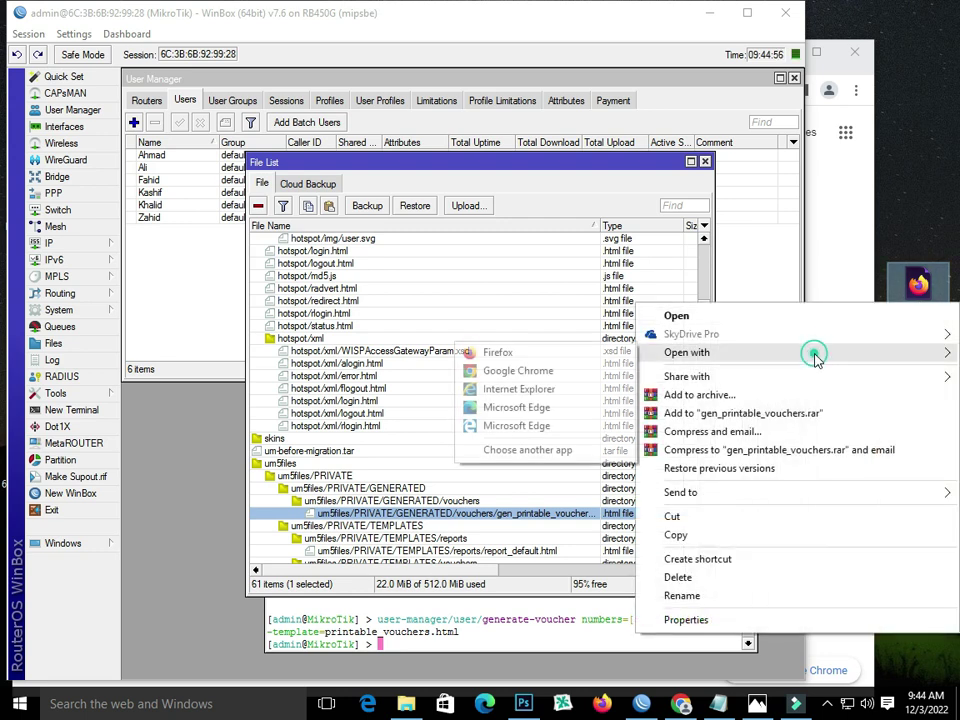
left_click(549, 372)
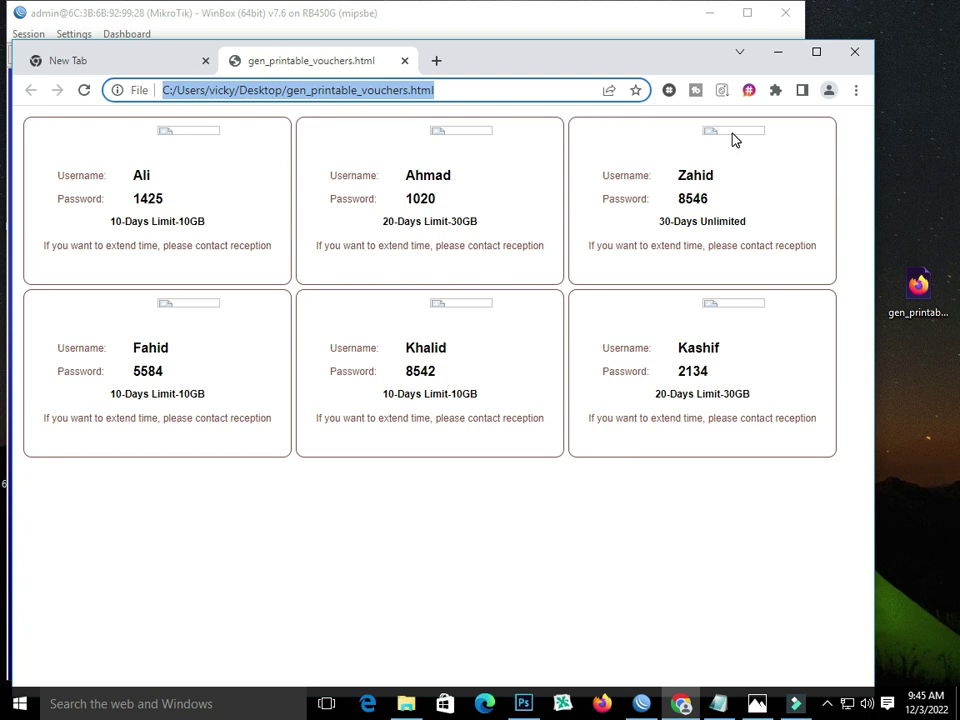
left_click_drag(649, 64, 668, 105)
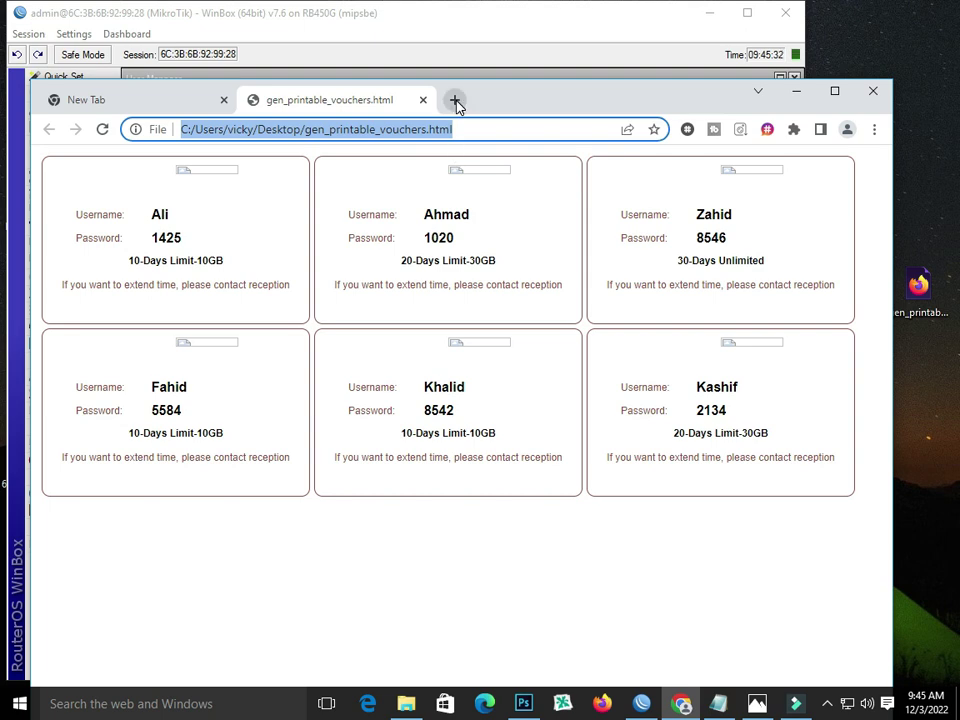
- Switch to WinBox, open the details of the generated voucher file and copy its full file name path
left_click(642, 704)
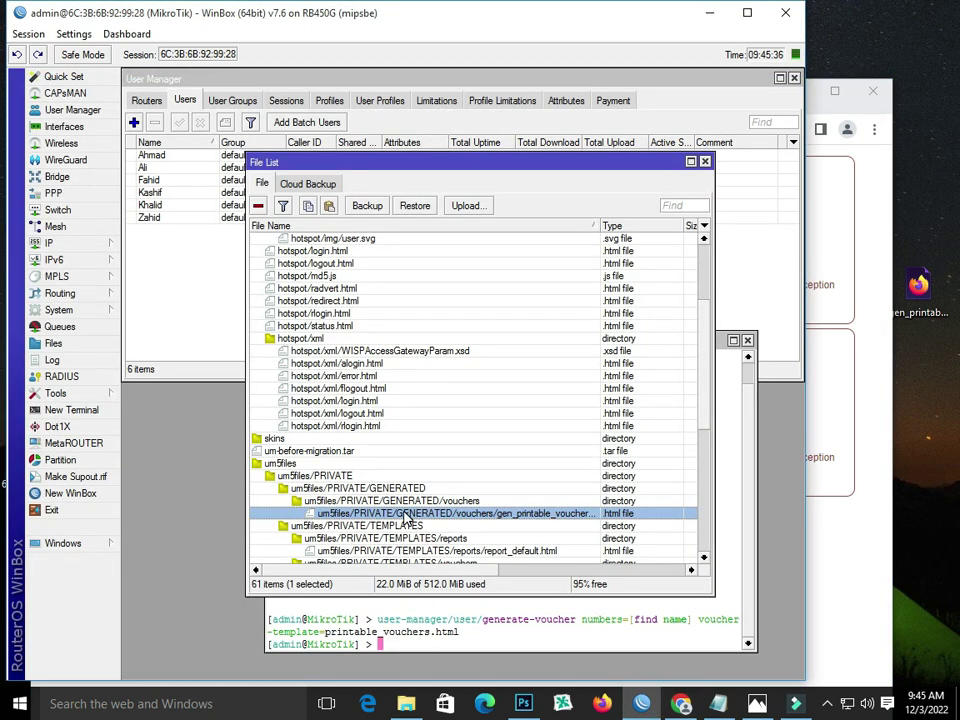
double_click(407, 516)
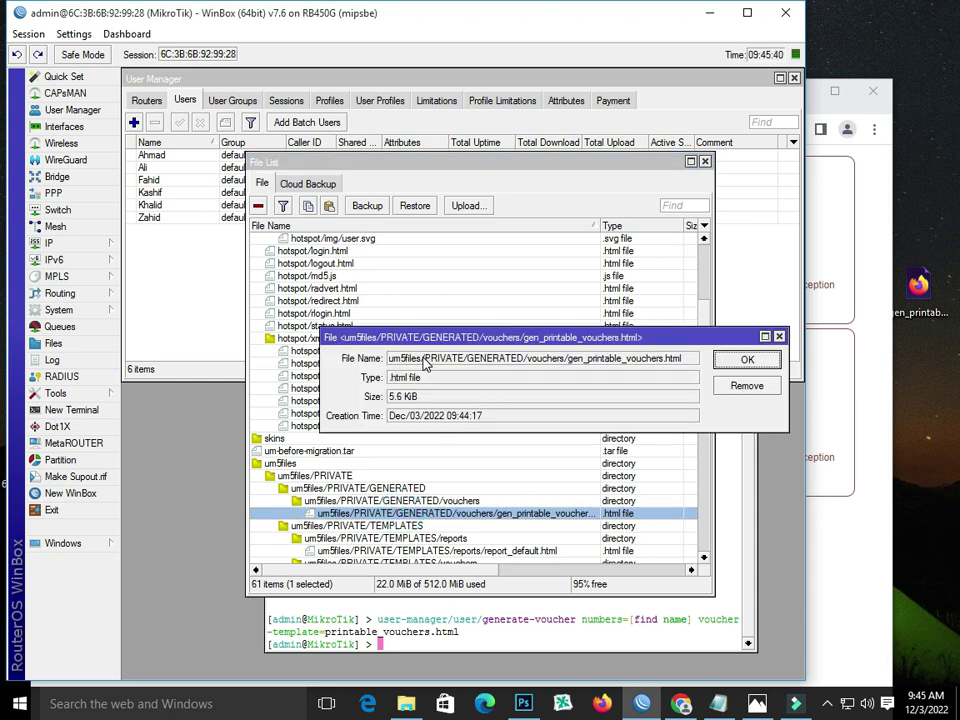
left_click_drag(390, 359, 663, 366)
right_click(663, 366)
left_click(684, 369)
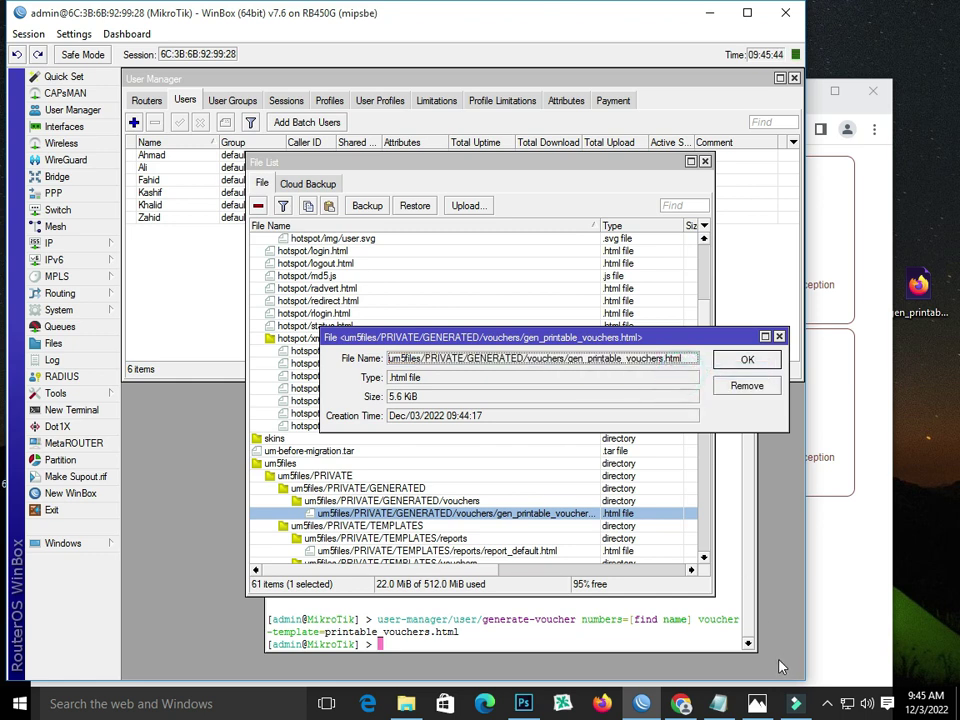
- Switch to Chrome and, in a new tab, begin the router's address with 192.168.104
left_click(681, 704)
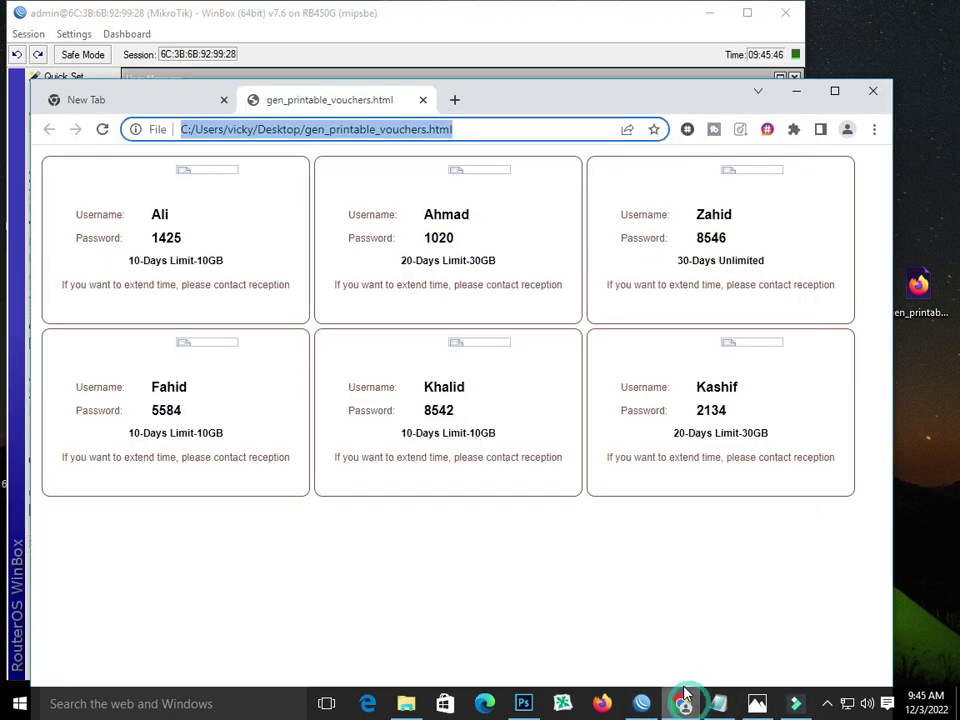
left_click(330, 131)
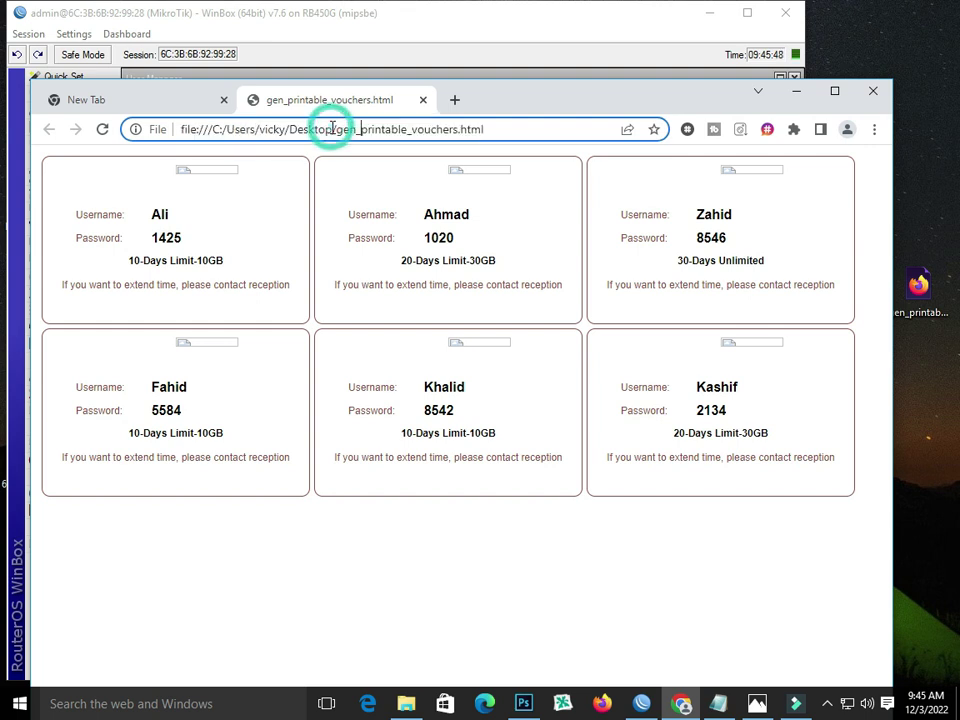
left_click_drag(485, 129, 95, 129)
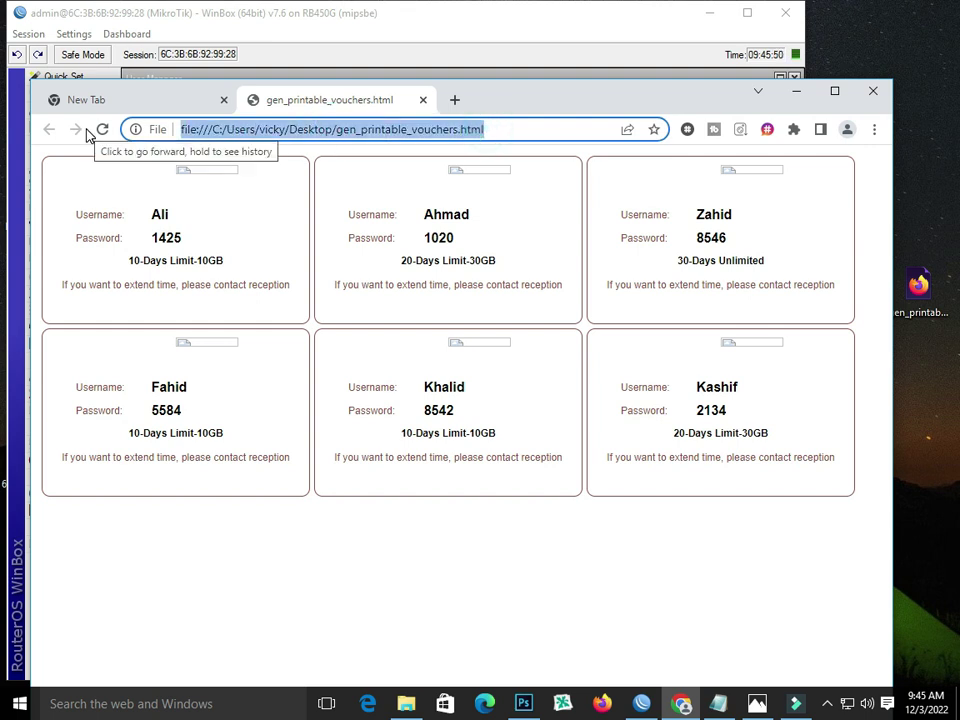
left_click(455, 100)
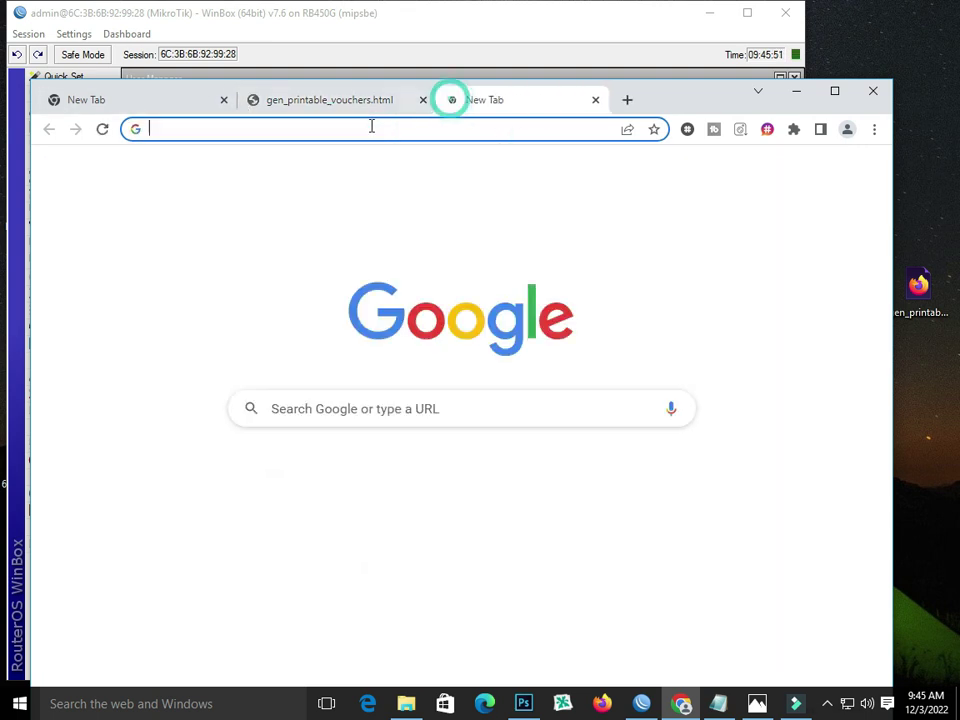
left_click(300, 128)
type("192.168.")
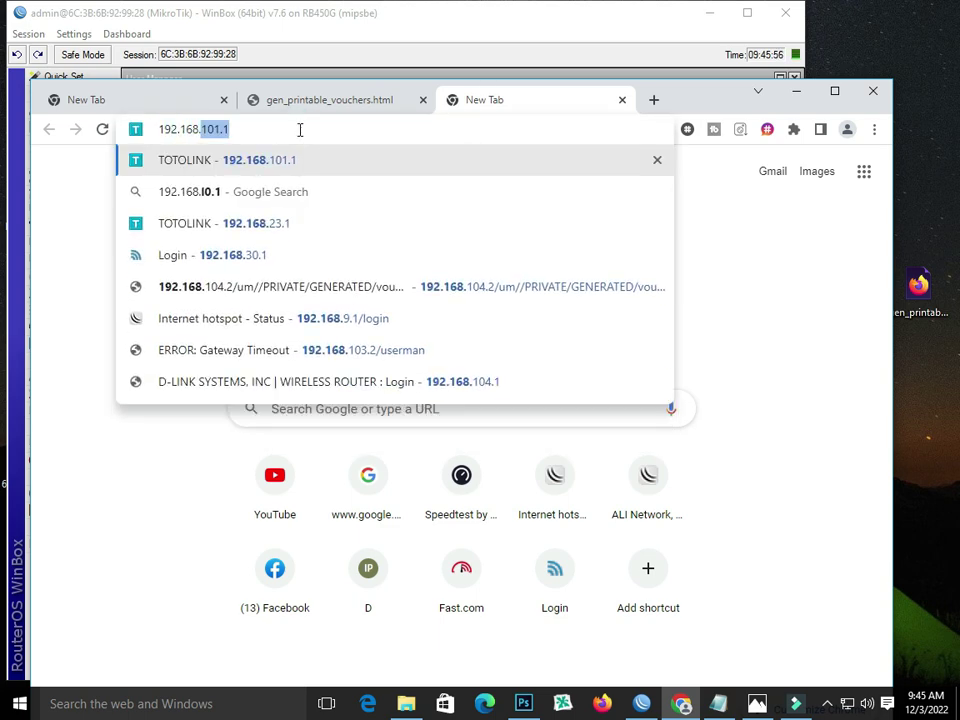
type("104")
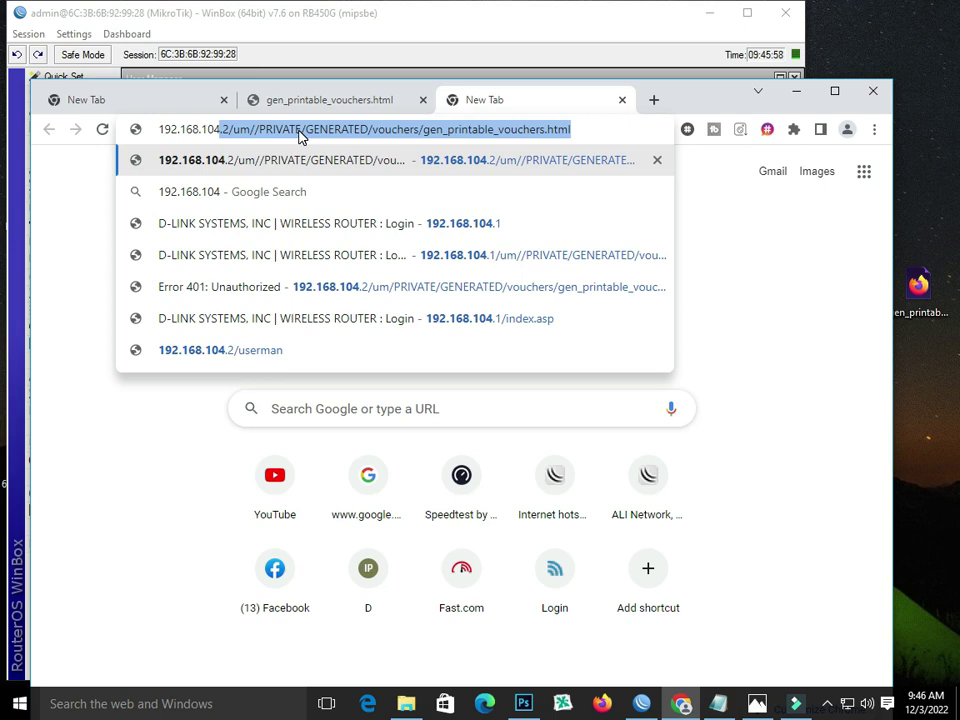
- Switch to WinBox and open the WAN entry in the router's IP address list to check its address
left_click(180, 10)
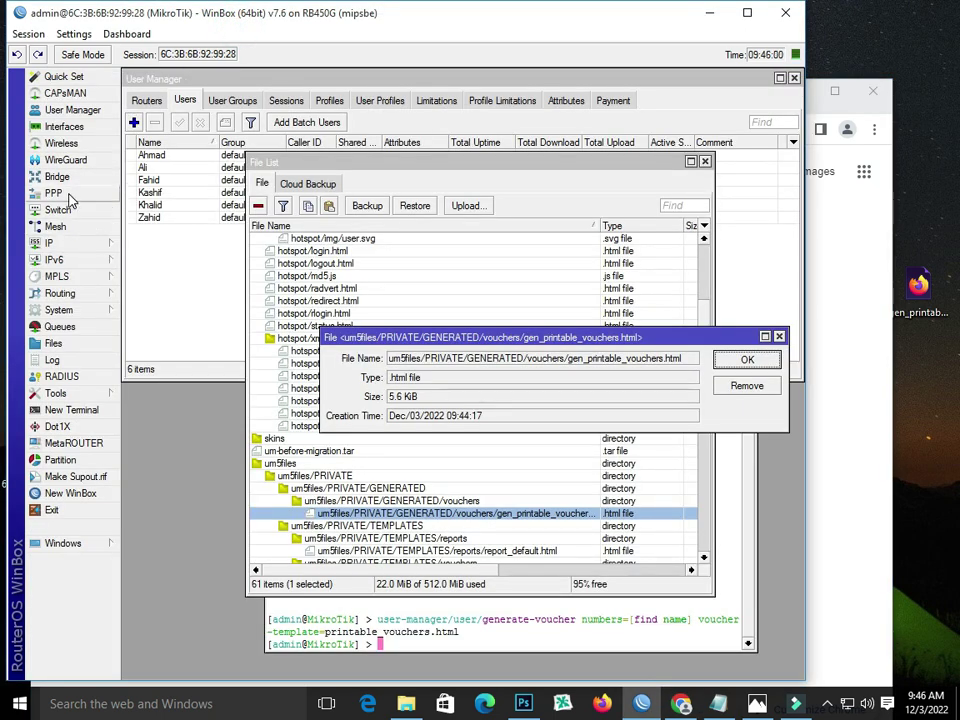
left_click(62, 242)
left_click(138, 258)
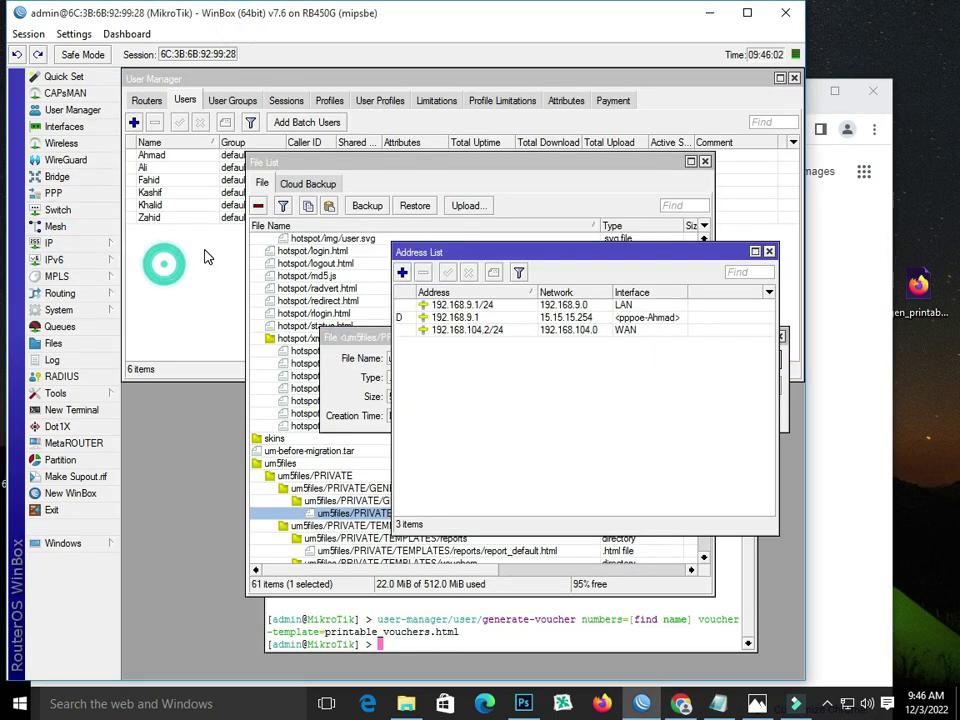
double_click(466, 329)
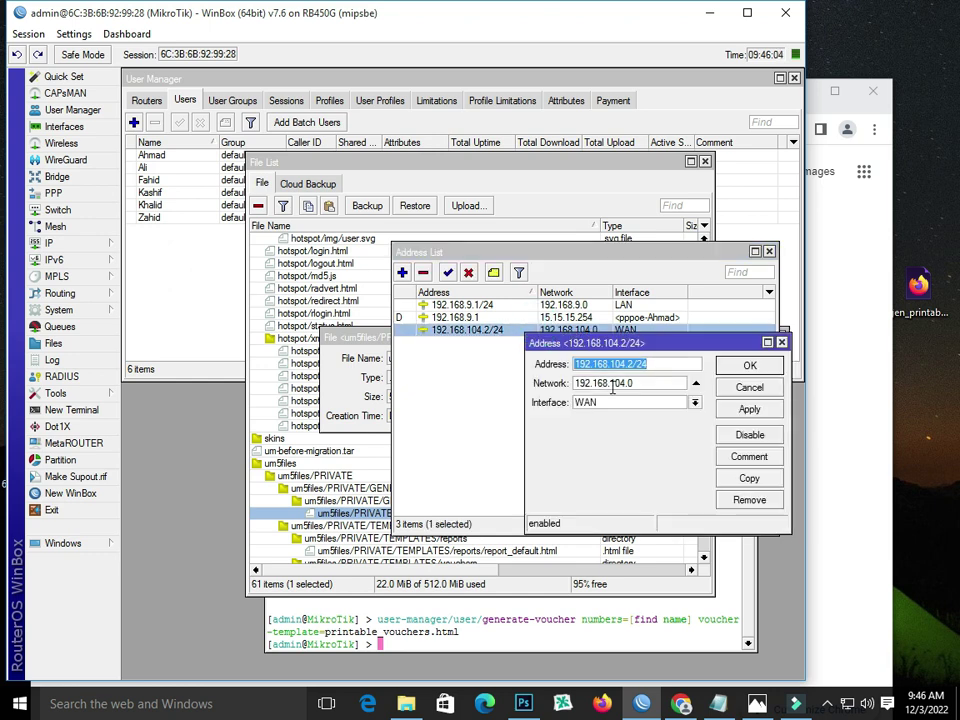
left_click_drag(576, 364, 625, 363)
- Switch to Chrome and enter 192.168.104.2/um/ as the new tab's address, accepting the suggested path to gen_printable_vouchers.html
left_click(681, 704)
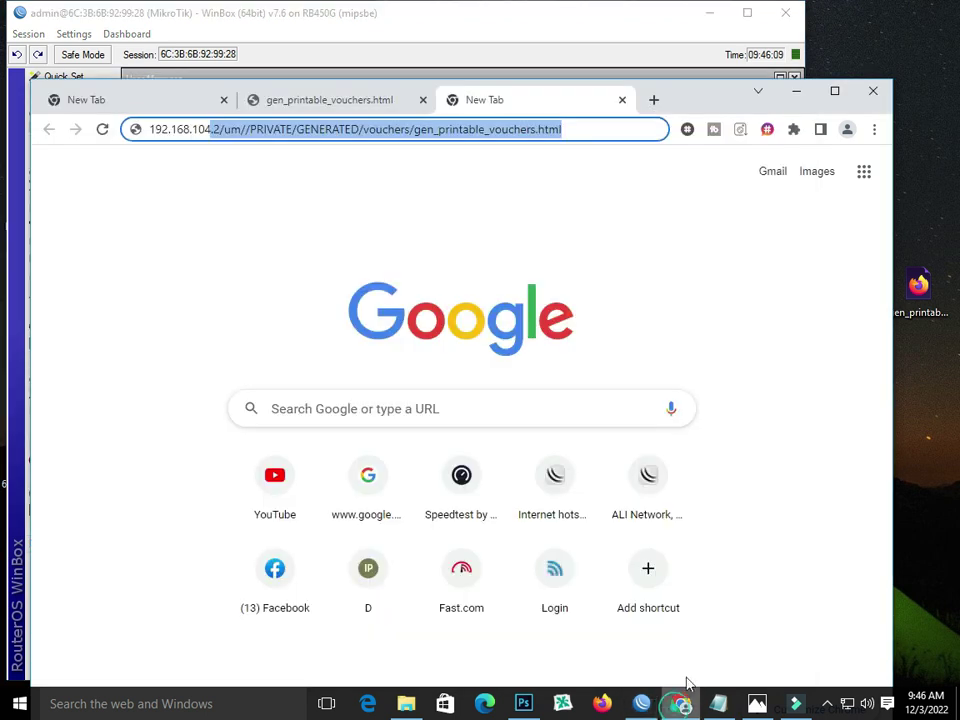
left_click(216, 131)
left_click(218, 132)
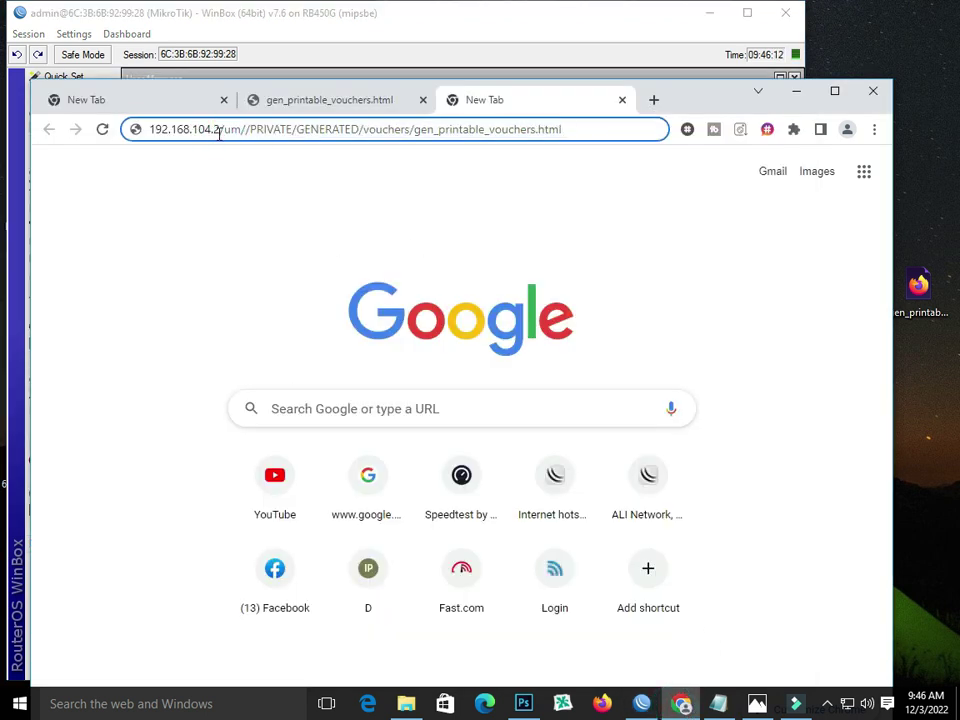
left_click_drag(218, 132, 664, 137)
key("BackSpace")
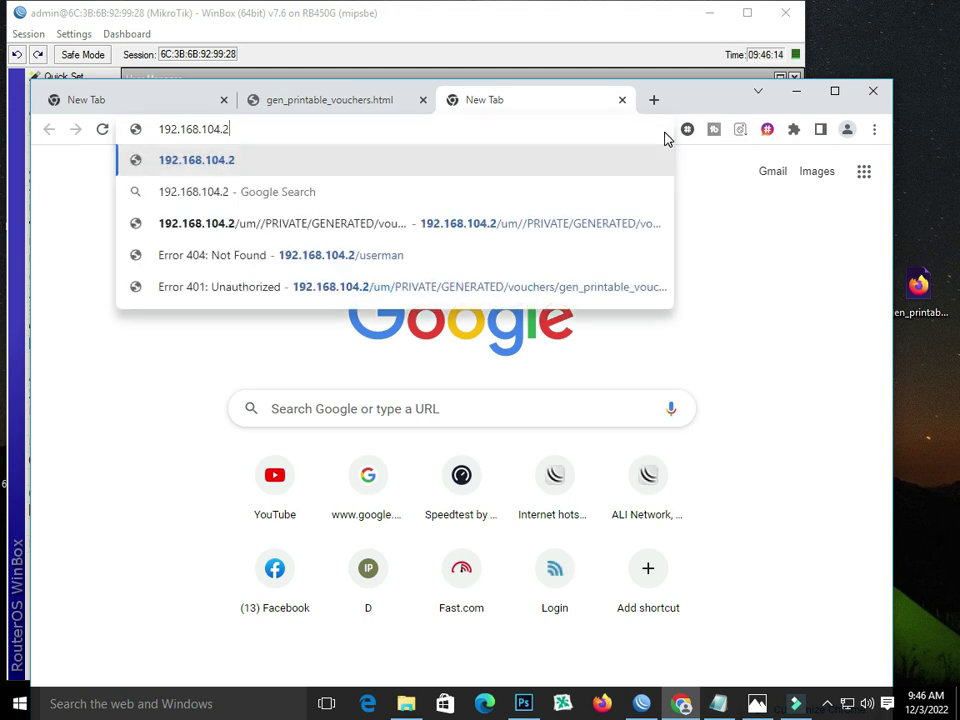
type("/")
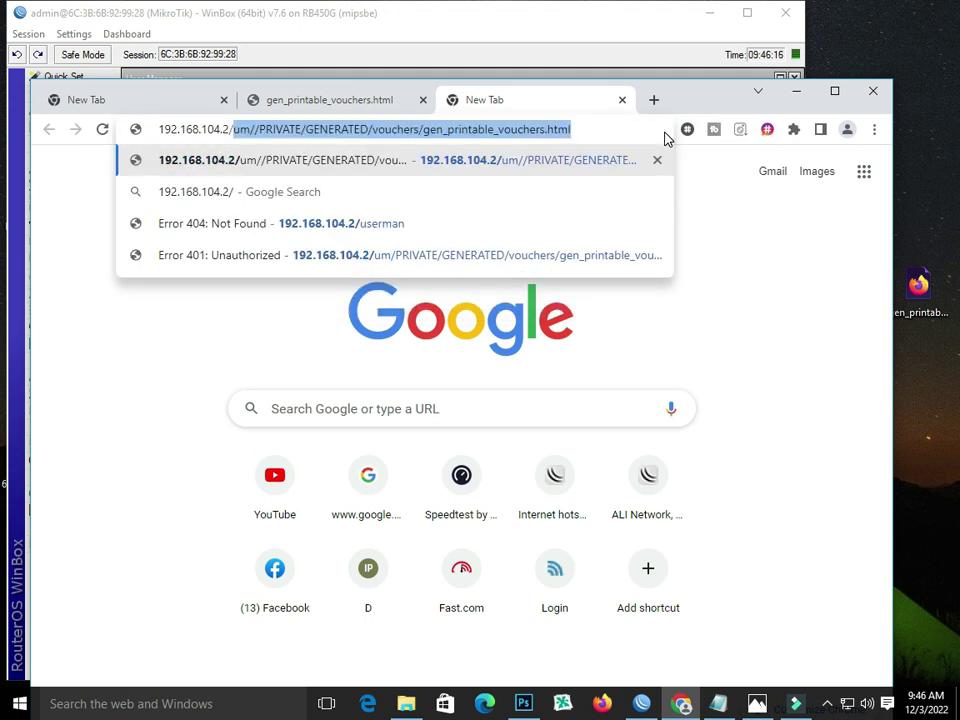
type("um")
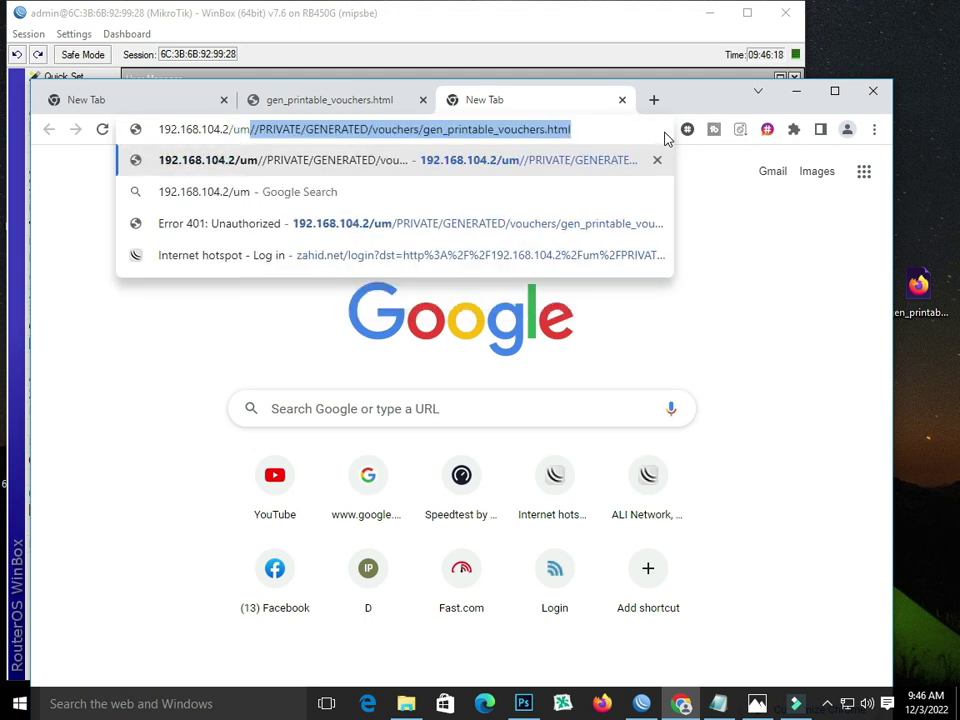
type("/")
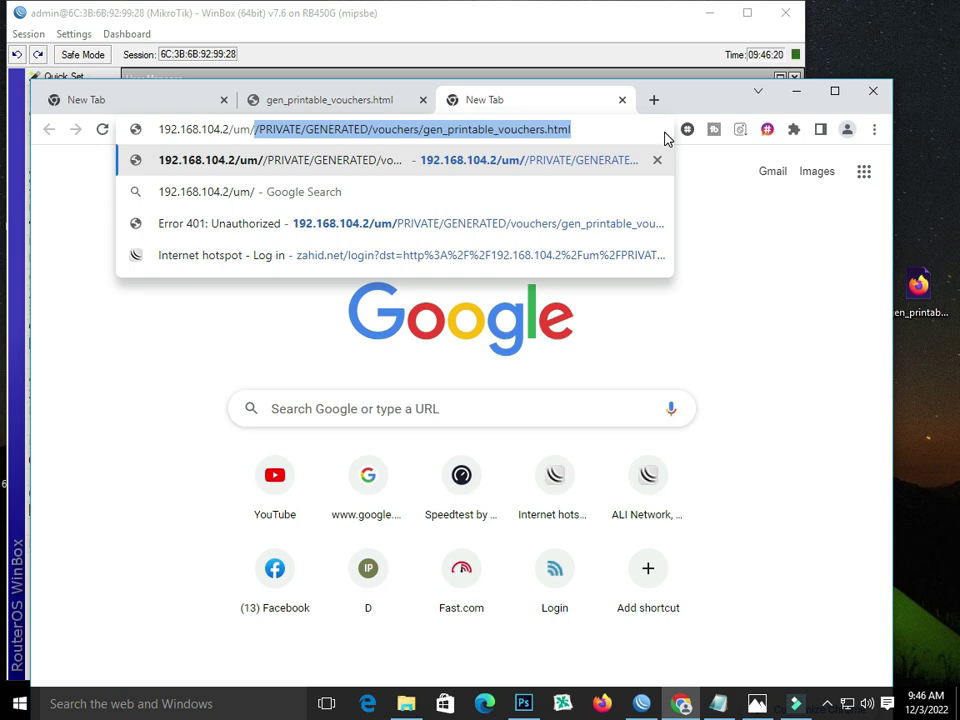
key("End")
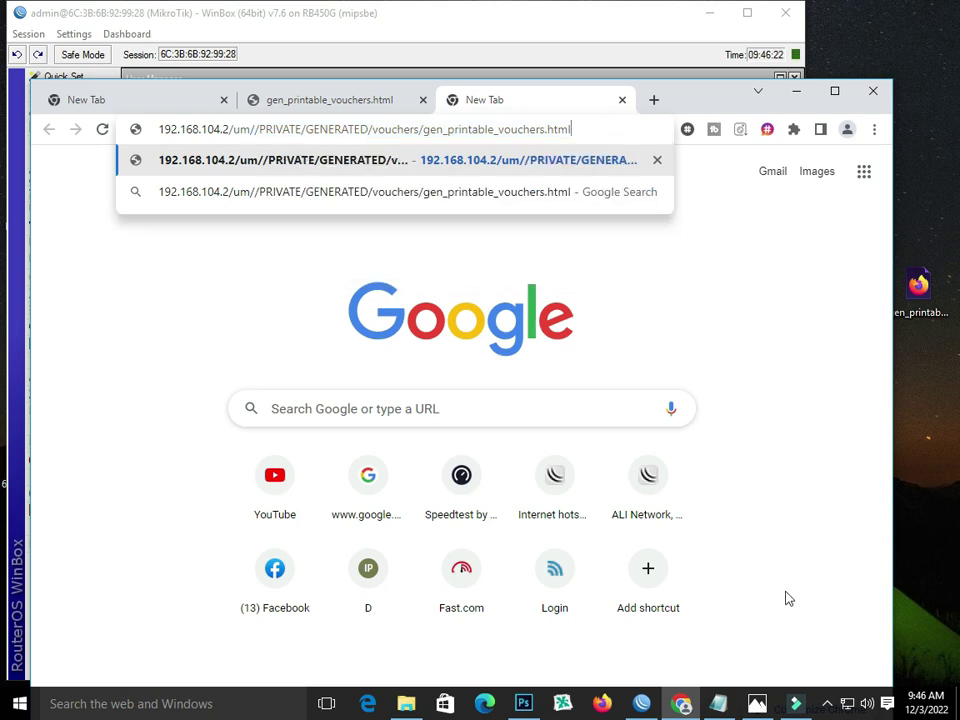
- Switch to WinBox, close the address windows and copy the voucher file's path from /PRIVATE onward, without um5files
left_click(642, 704)
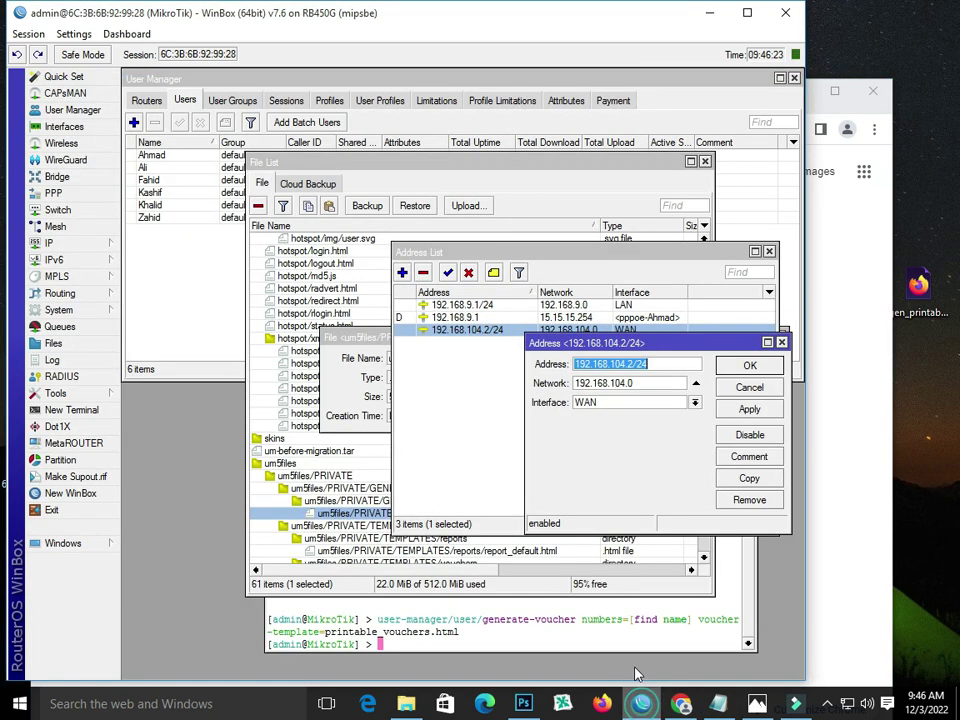
left_click(782, 343)
left_click(769, 251)
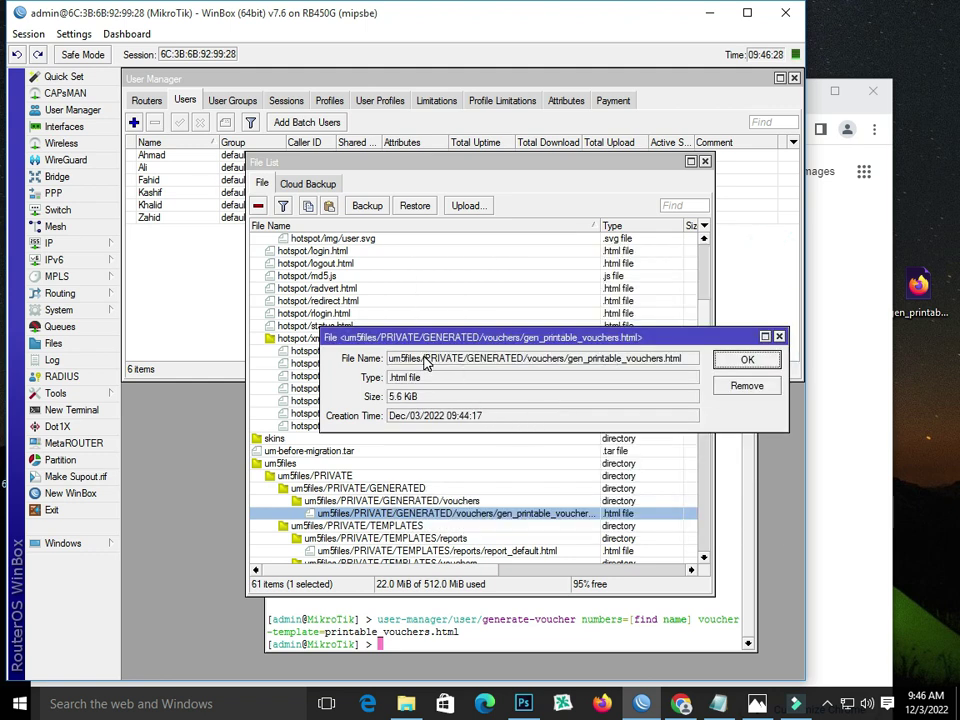
left_click_drag(425, 362, 670, 362)
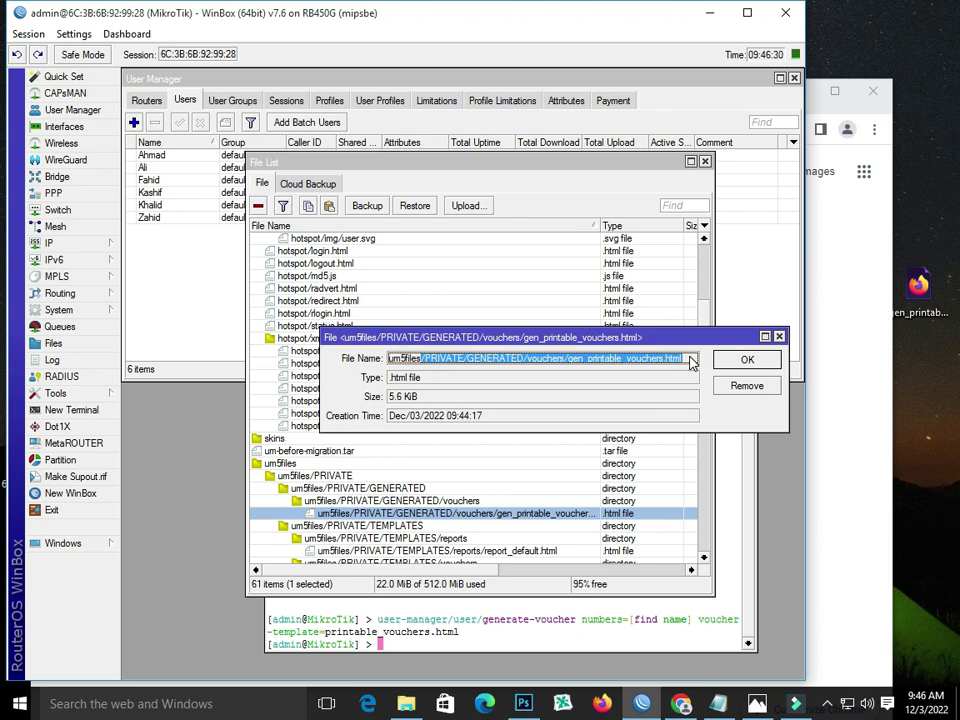
right_click(690, 362)
left_click(694, 368)
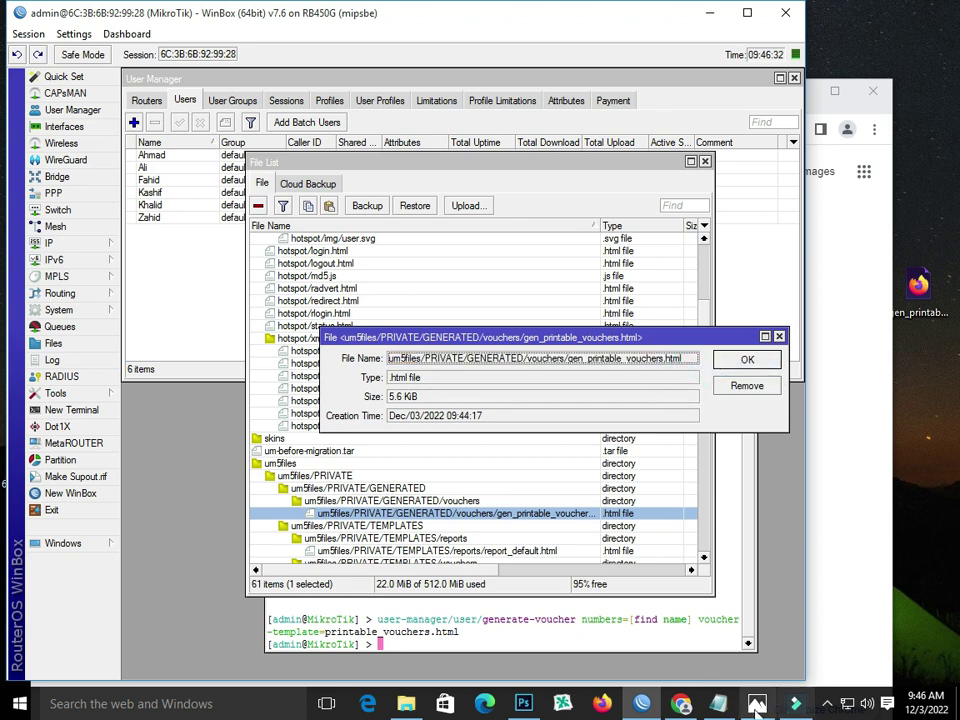
- Switch to Chrome, replace the path after 192.168.104.2/um/ with the copied one, load the page and compare it with the desktop copy
left_click(680, 704)
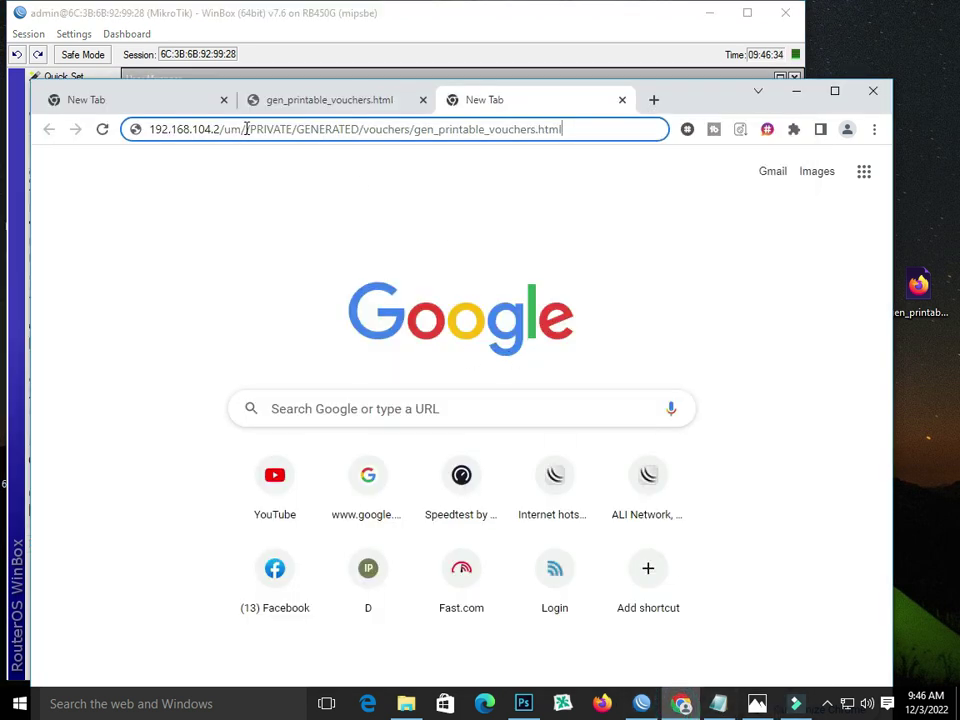
left_click_drag(246, 129, 596, 134)
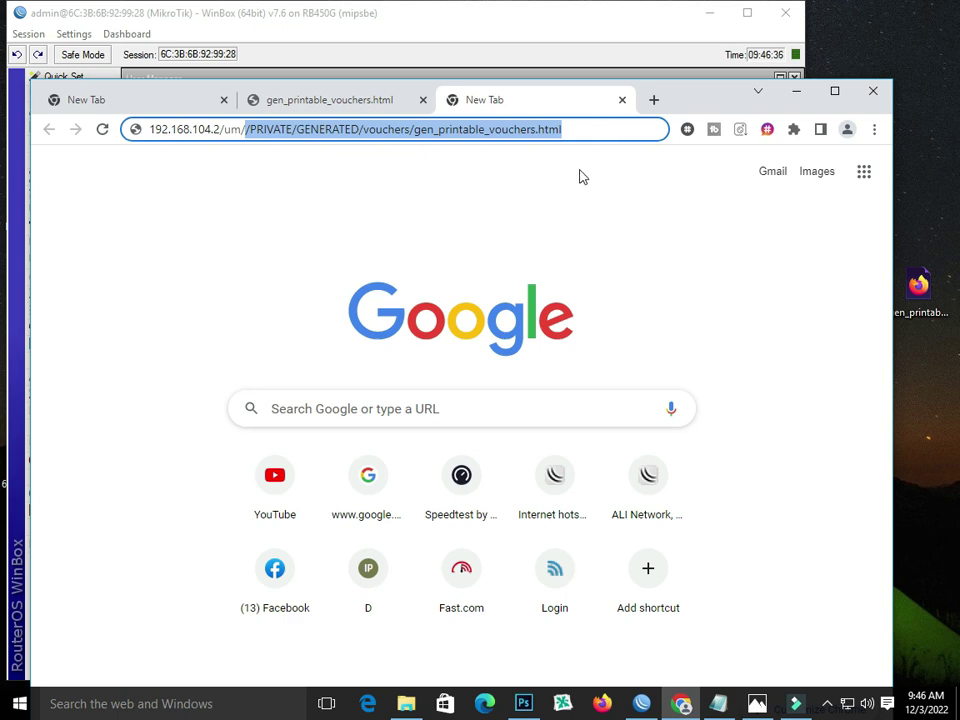
key("ctrl+v")
key("Return")
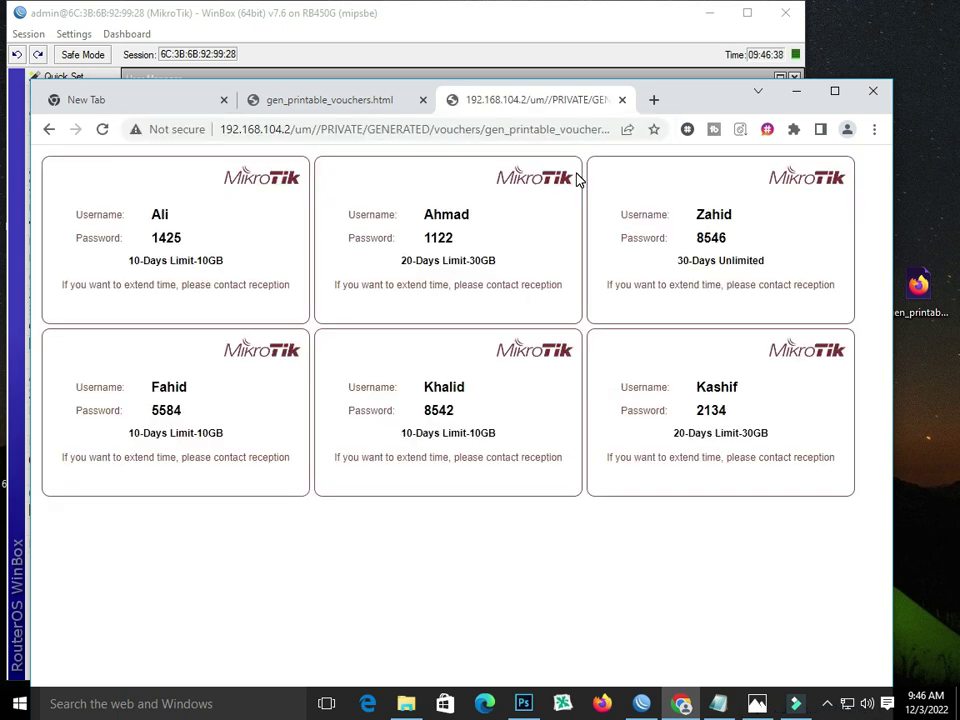
left_click(345, 100)
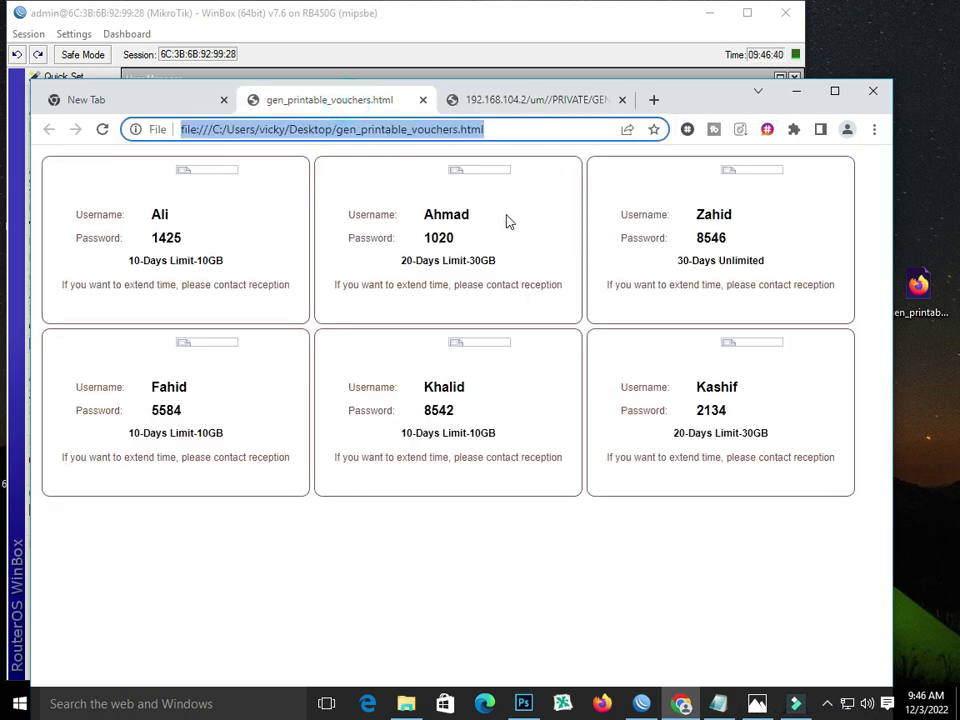
left_click(555, 100)
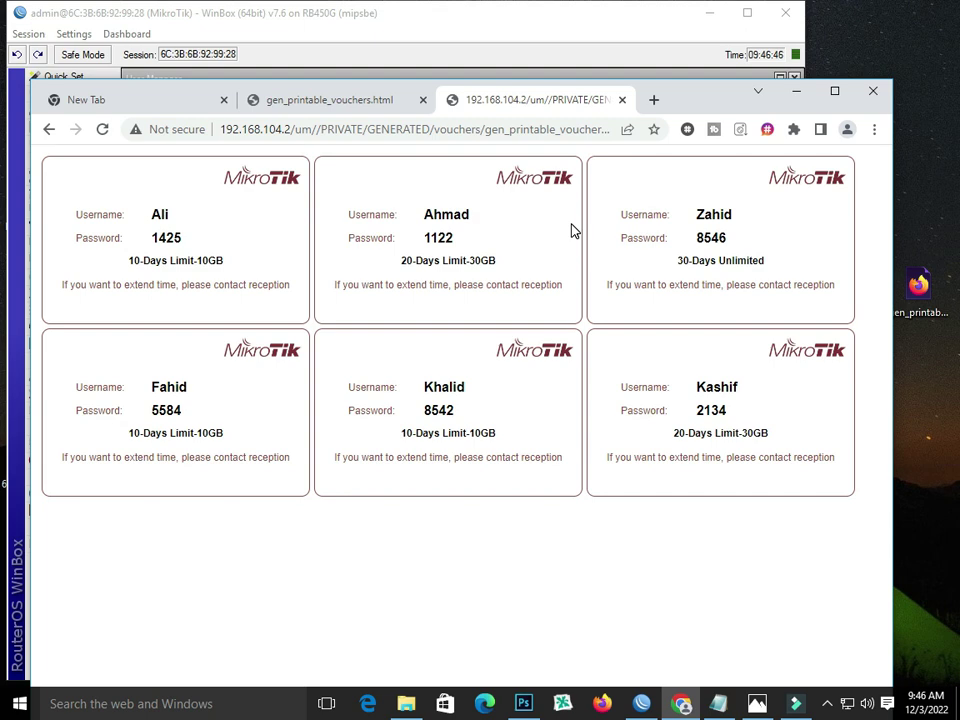
- Switch to WinBox, delete gen_printable_vouchers.html from the router's file list, and delete its copy from the desktop
left_click(476, 27)
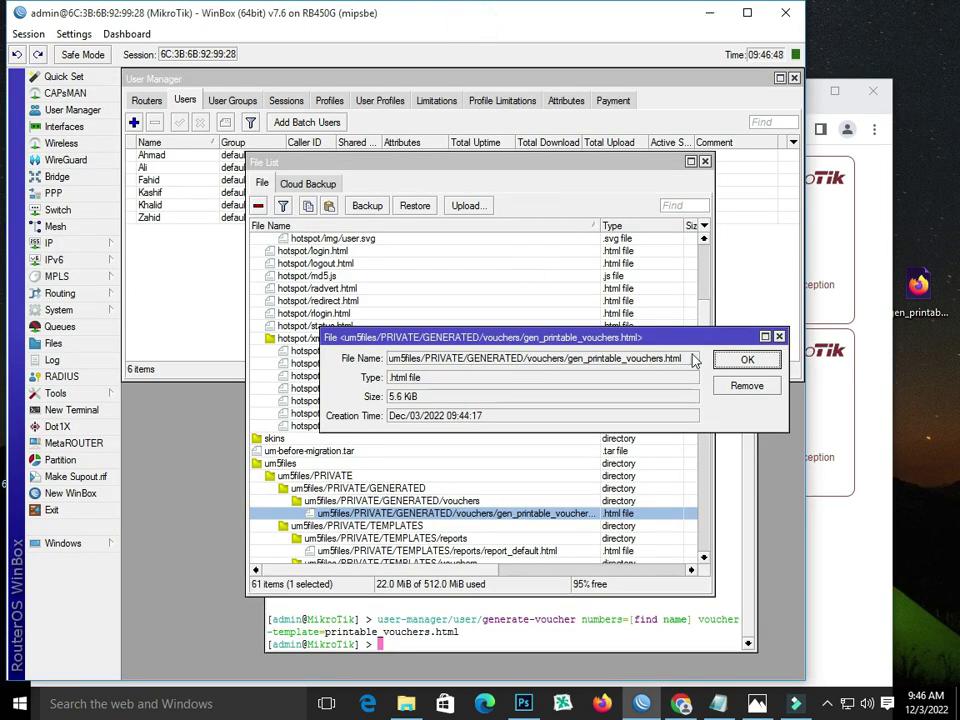
left_click(779, 336)
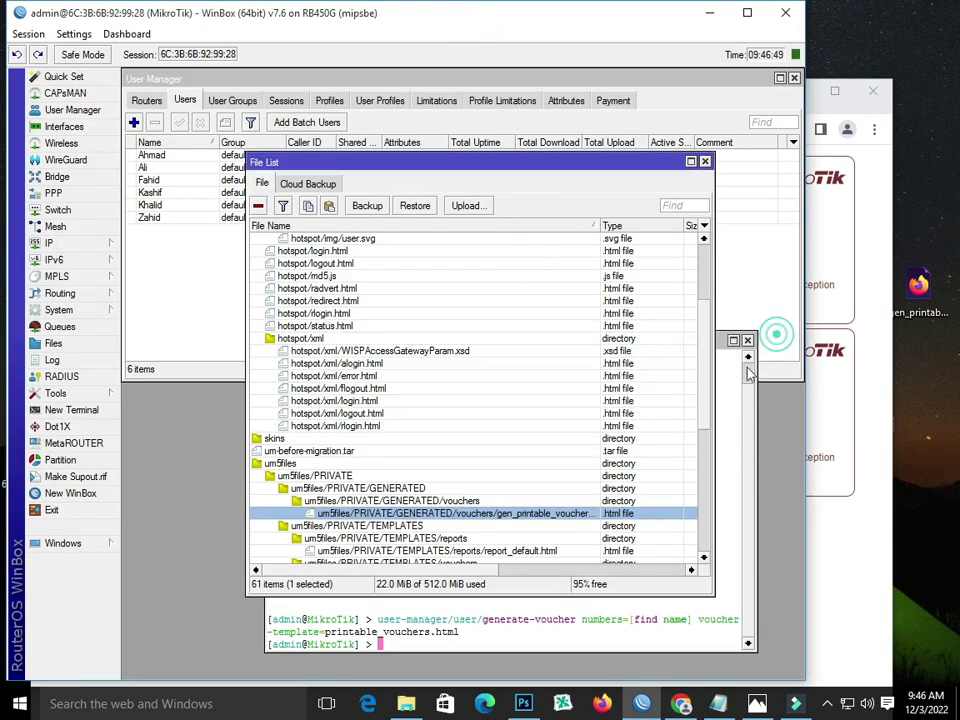
right_click(490, 520)
left_click(258, 205)
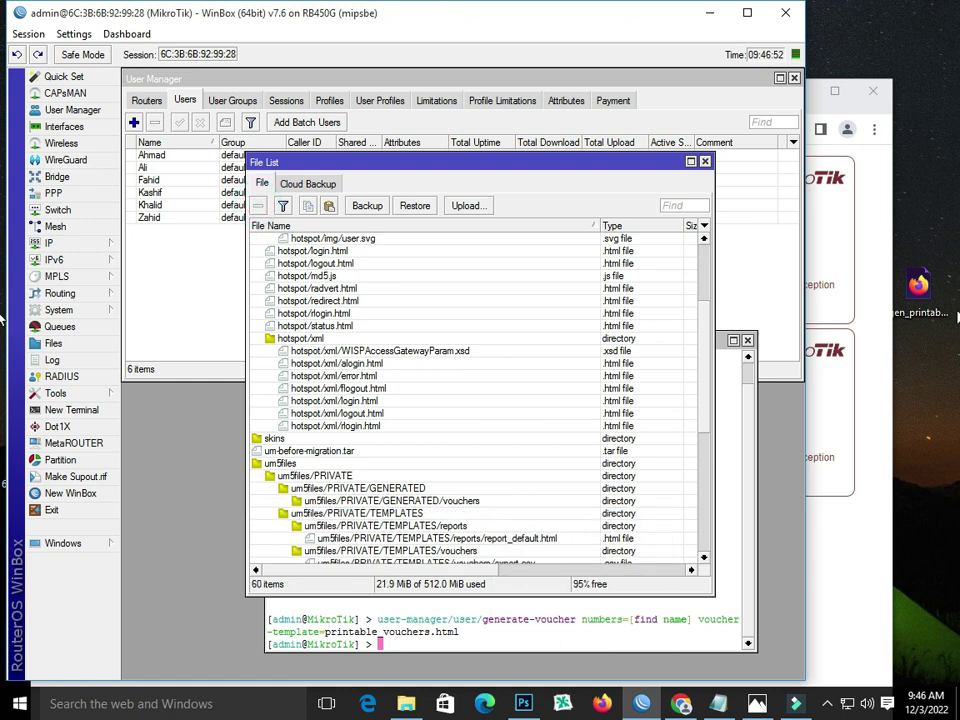
right_click(940, 300)
left_click(718, 568)
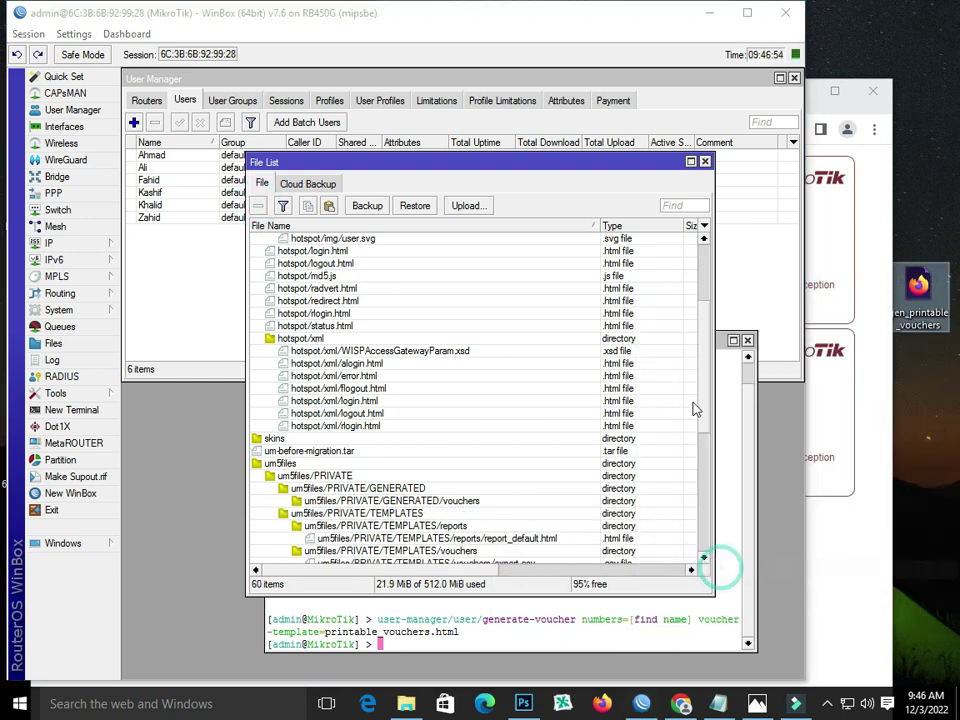
- Close the router's file list, leaving User Manager's user list in front
left_click(157, 262)
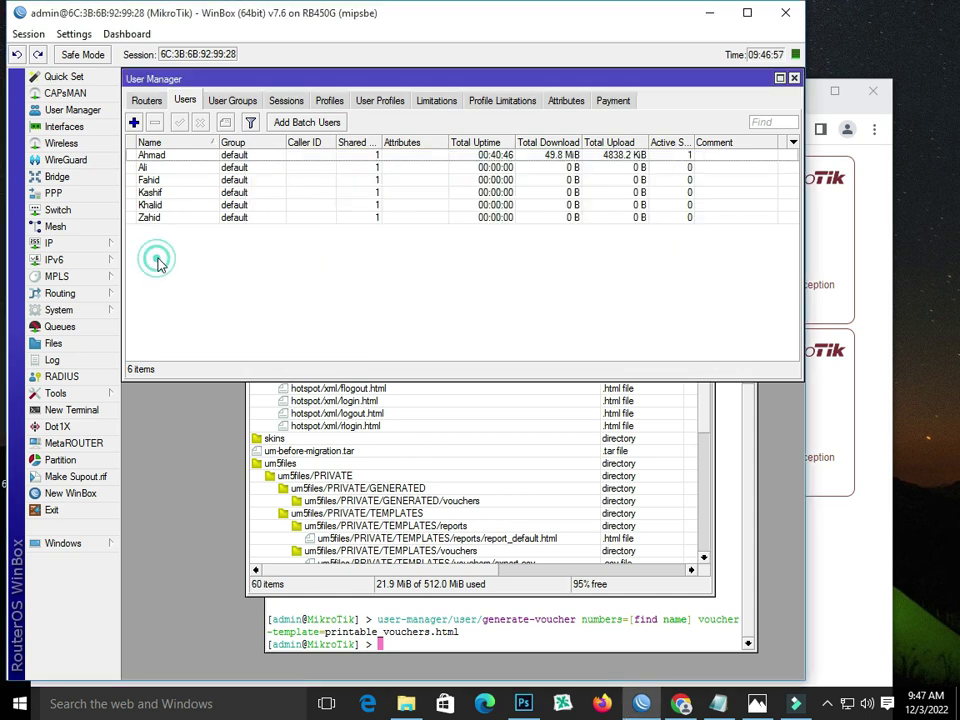
left_click(497, 432)
left_click(709, 163)
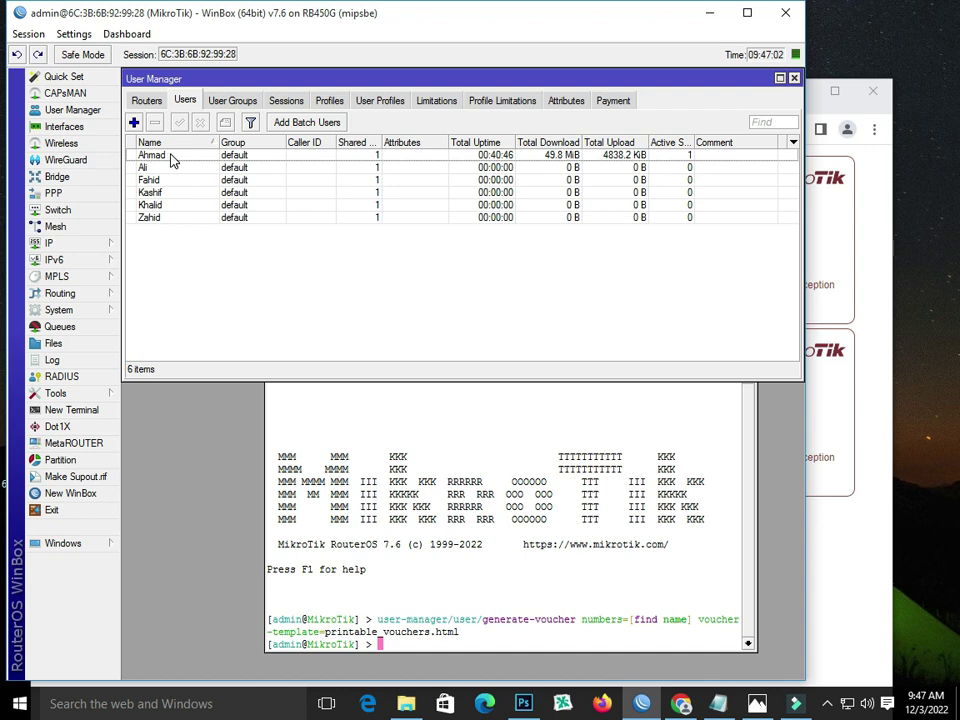
- Generate a voucher for the first user in the list, using the printable_vouchers.html template
right_click(171, 160)
left_click(152, 152)
right_click(162, 156)
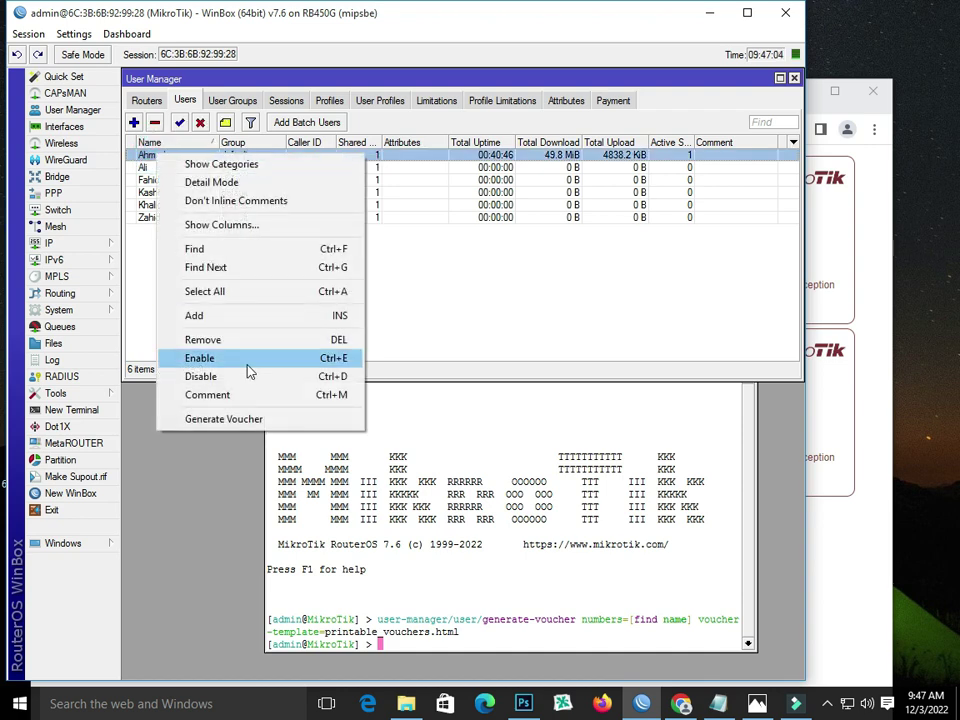
left_click(223, 419)
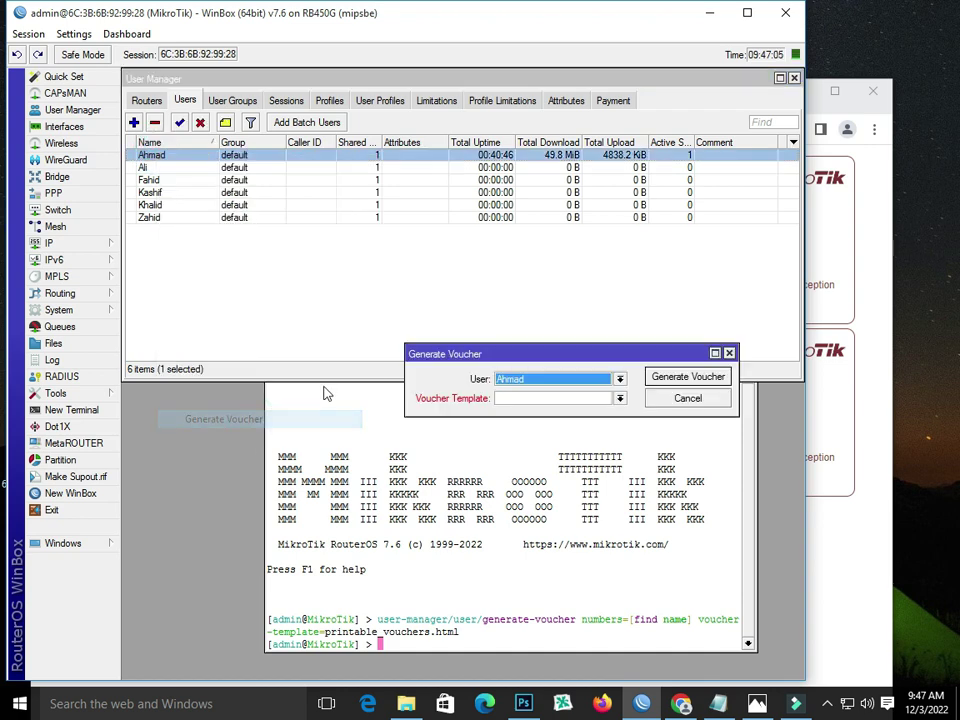
left_click(531, 397)
left_click(619, 399)
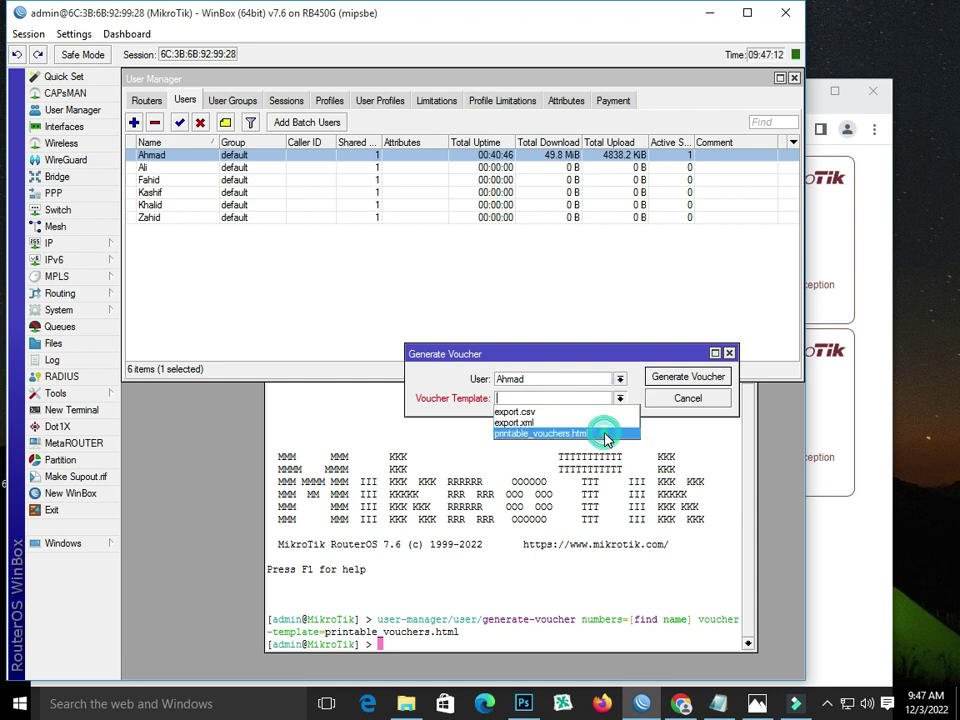
left_click(605, 437)
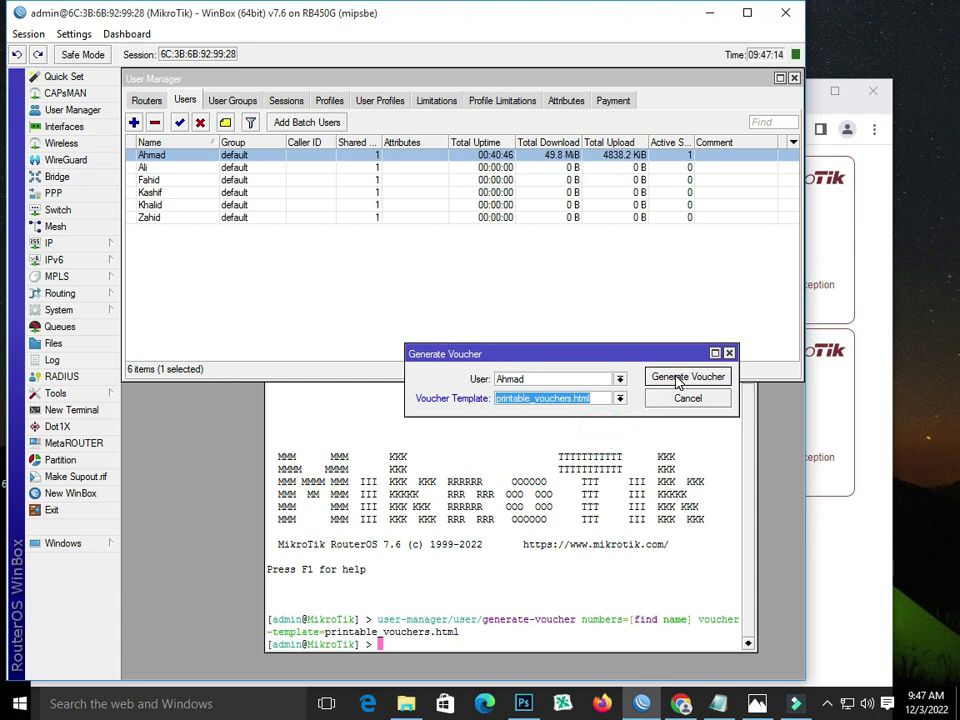
left_click(677, 378)
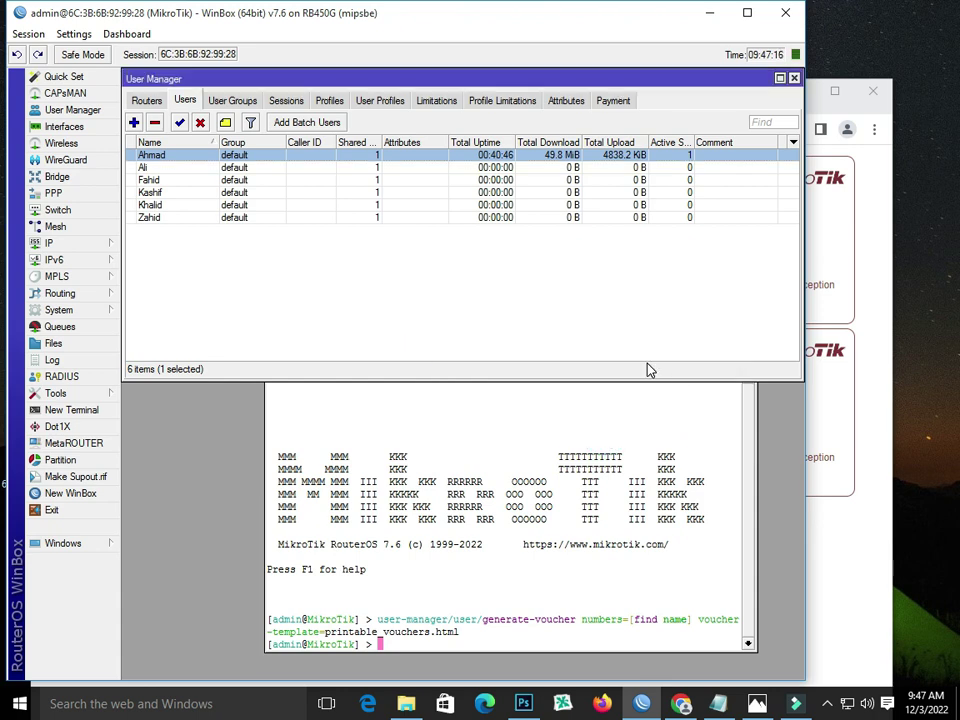
- Find gen_printable_vouchers.html in the router's file list, copy it to the desktop and open the copy
left_click(70, 343)
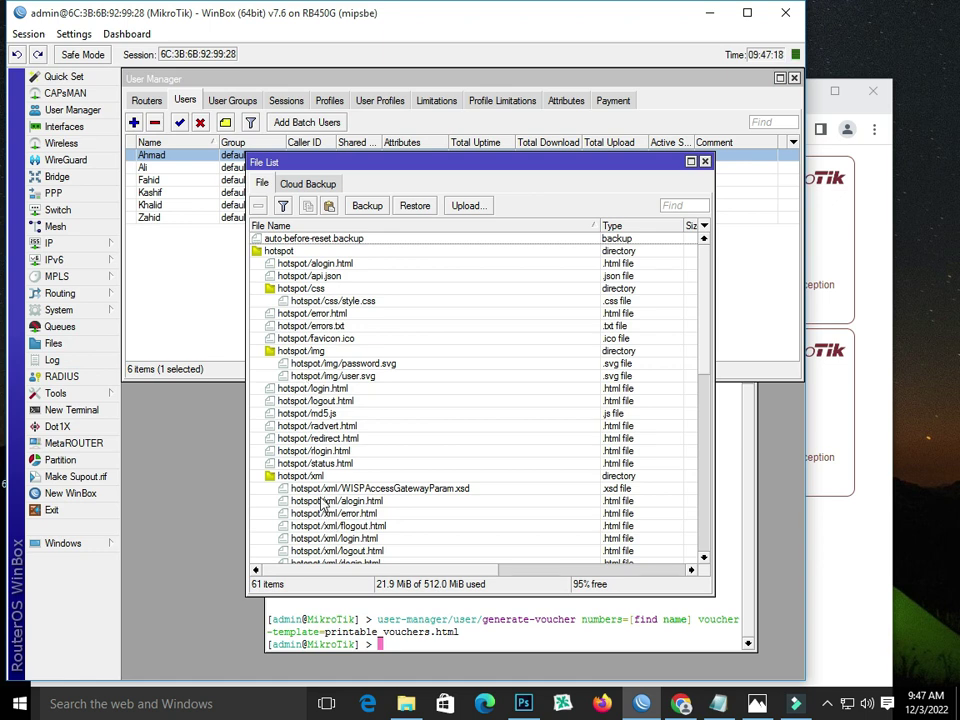
scroll(323, 505, "down", 5)
left_click(272, 450)
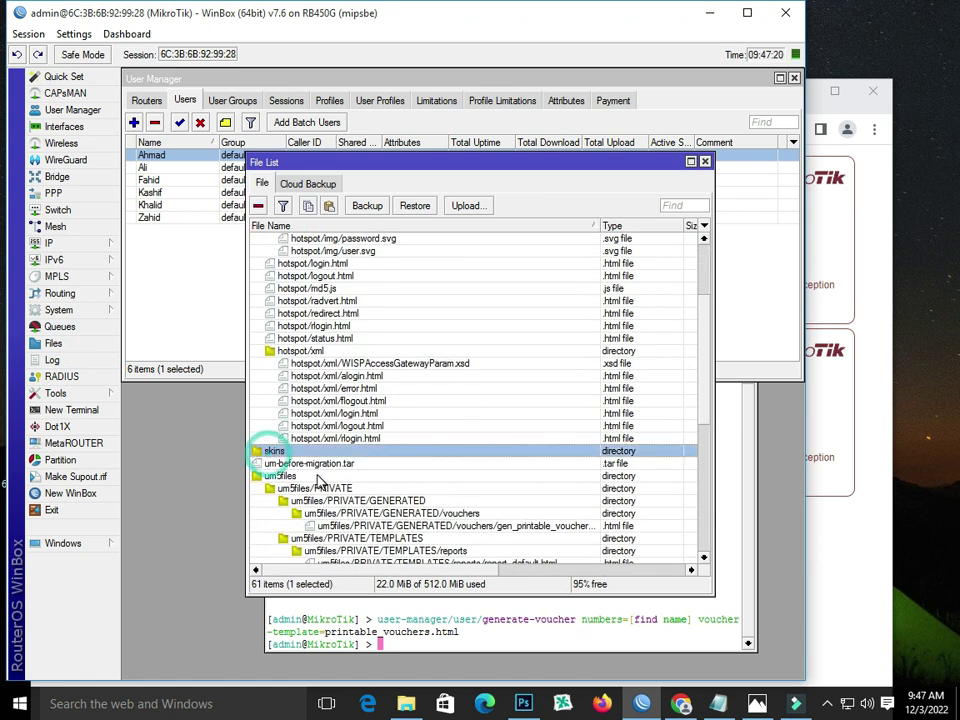
scroll(318, 481, "down", 2)
left_click(362, 478)
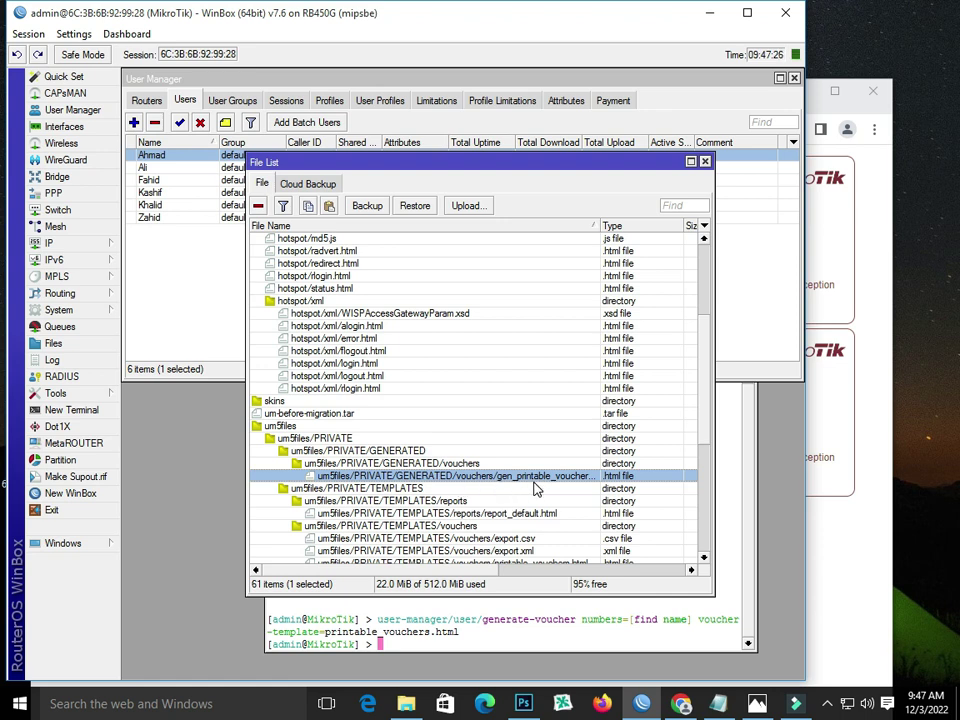
left_click_drag(508, 478, 948, 440)
double_click(924, 369)
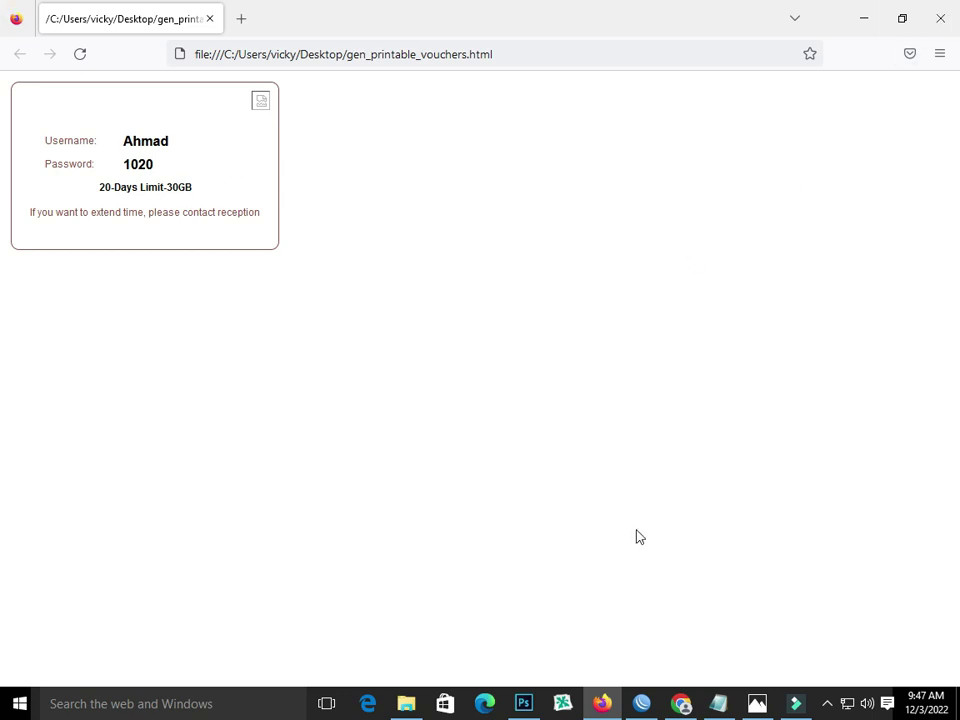
- Close the voucher page in Firefox and delete gen_printable_vouchers.html from the desktop
left_click(718, 703)
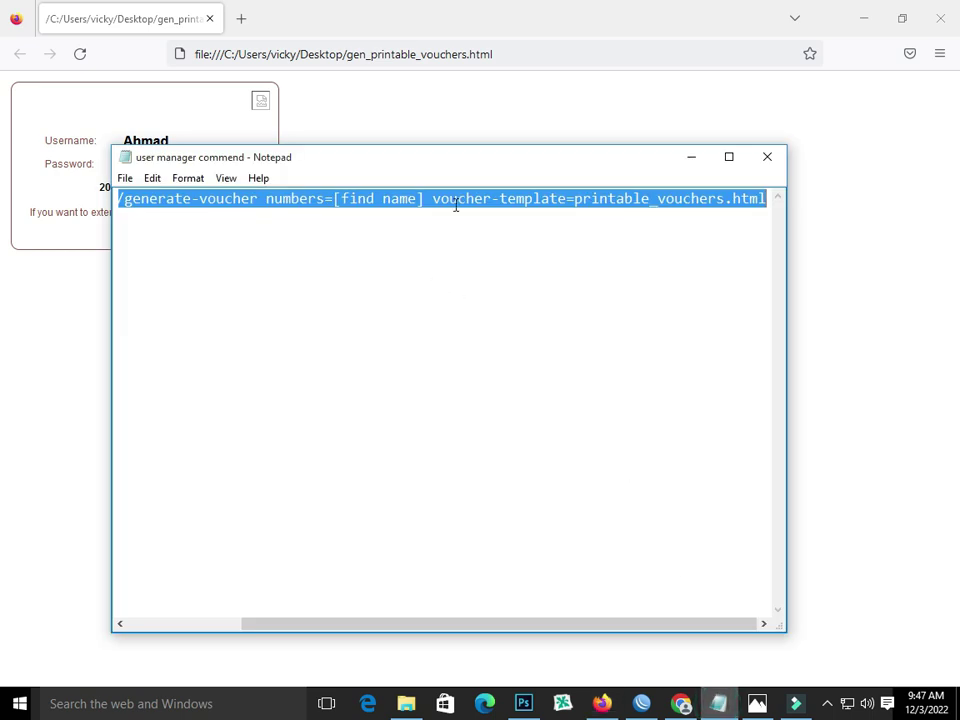
left_click(504, 8)
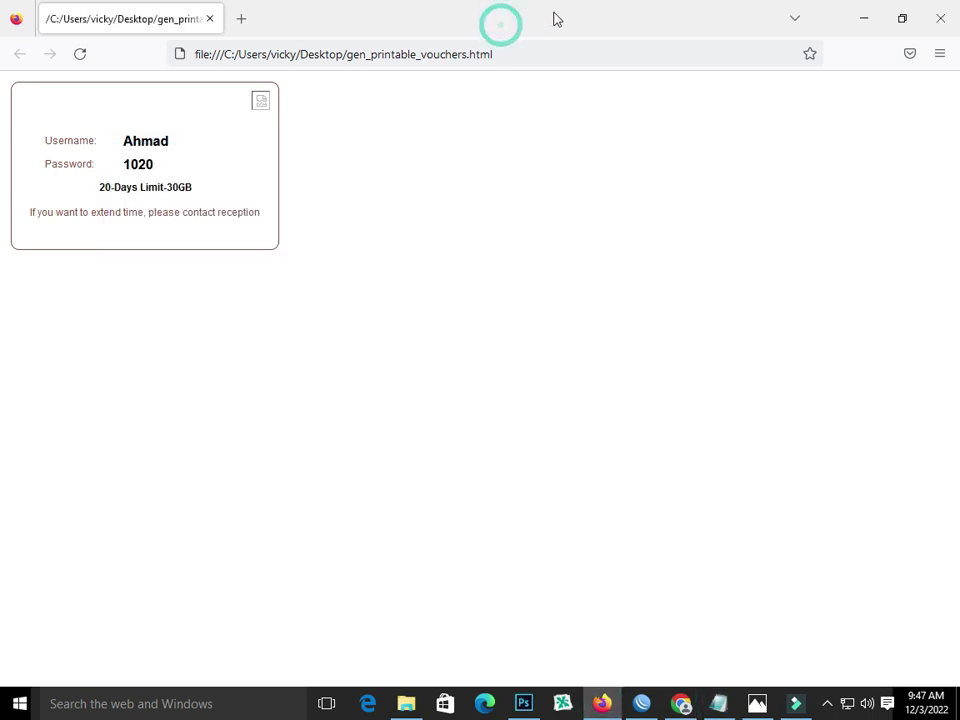
left_click(941, 24)
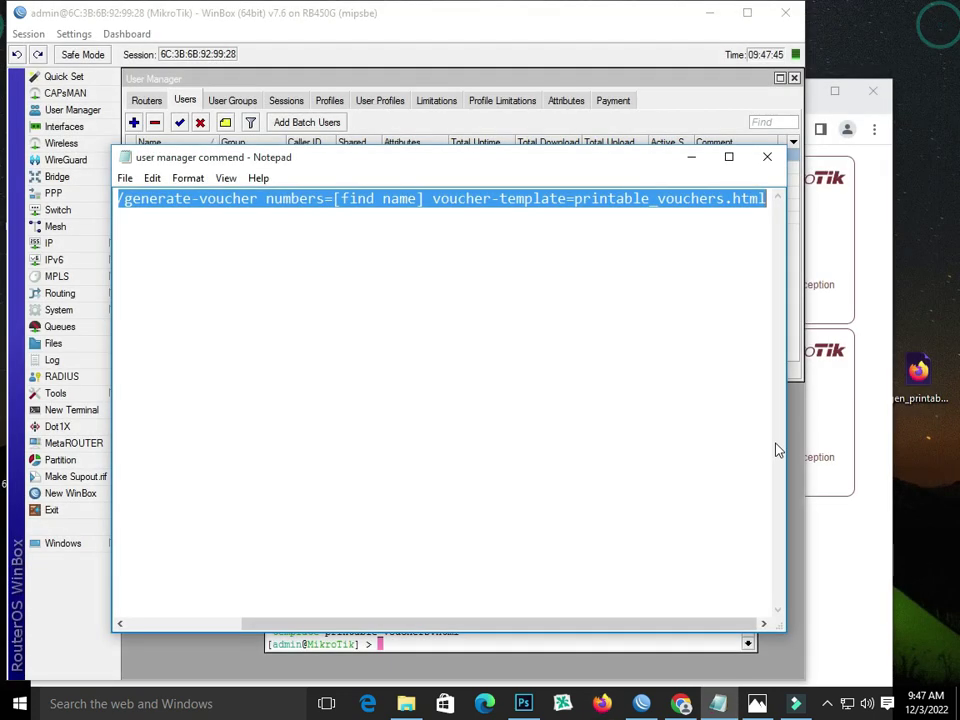
right_click(920, 392)
left_click(676, 337)
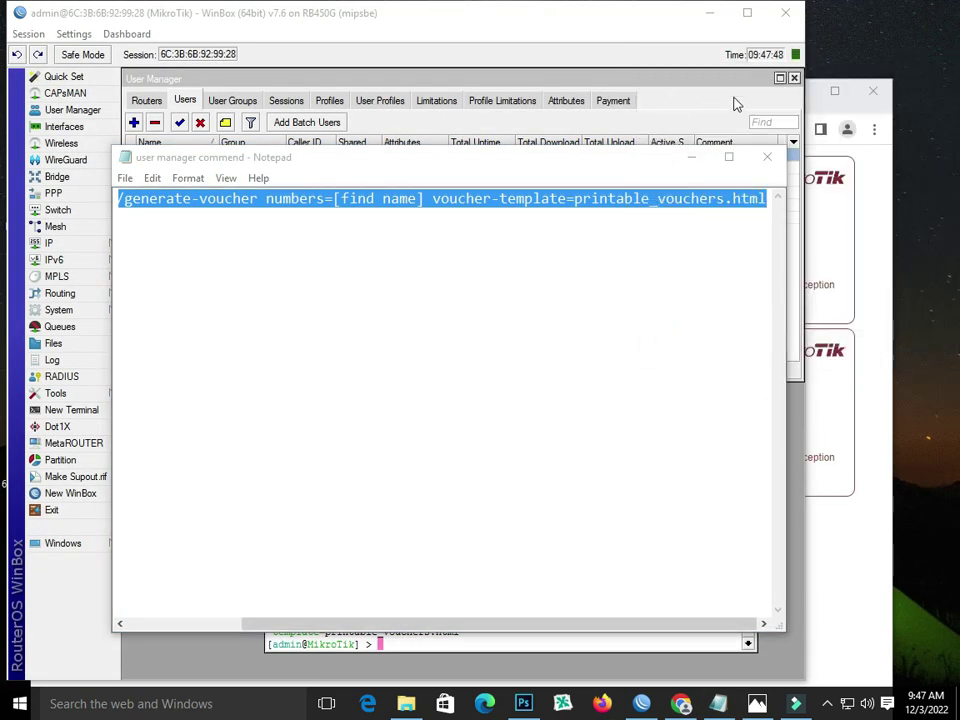
- Switch to WinBox and delete gen_printable_vouchers.html from the router's file list
left_click(722, 705)
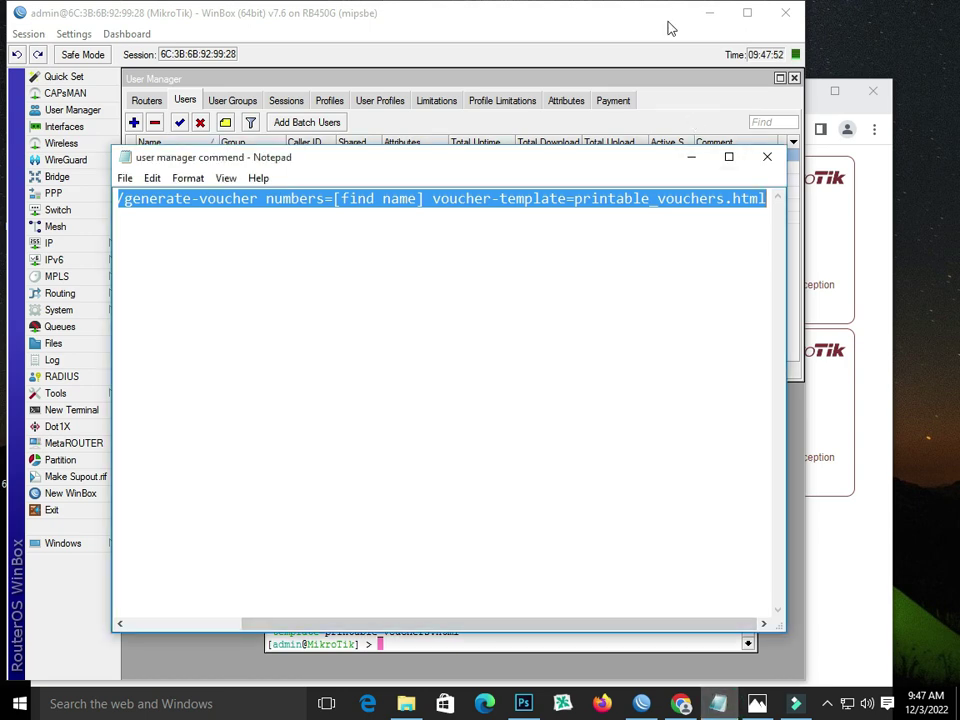
left_click(620, 84)
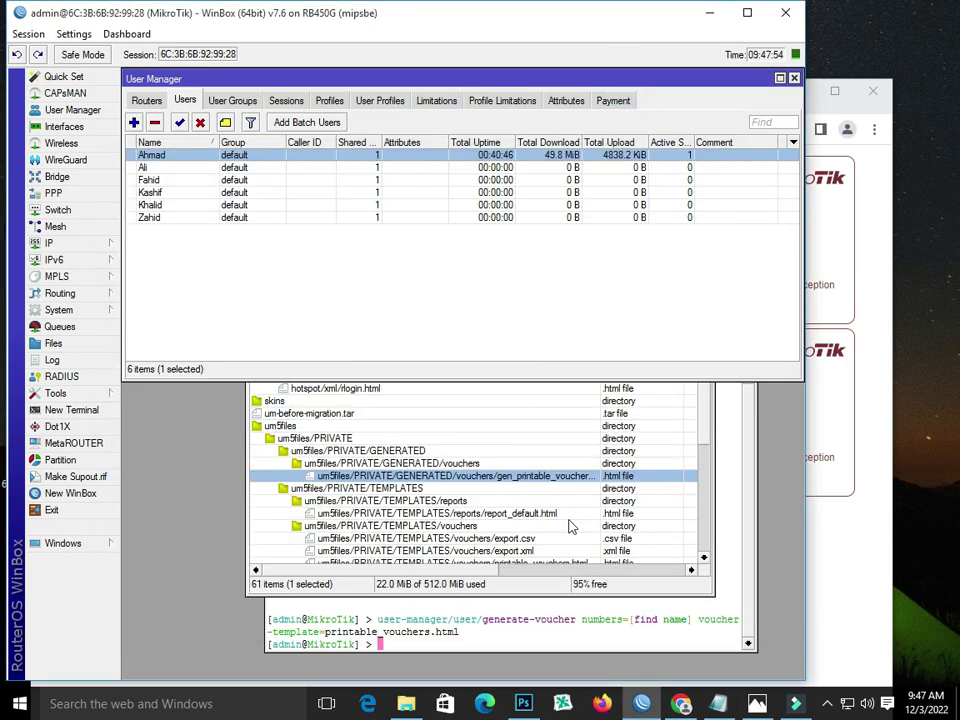
left_click(520, 483)
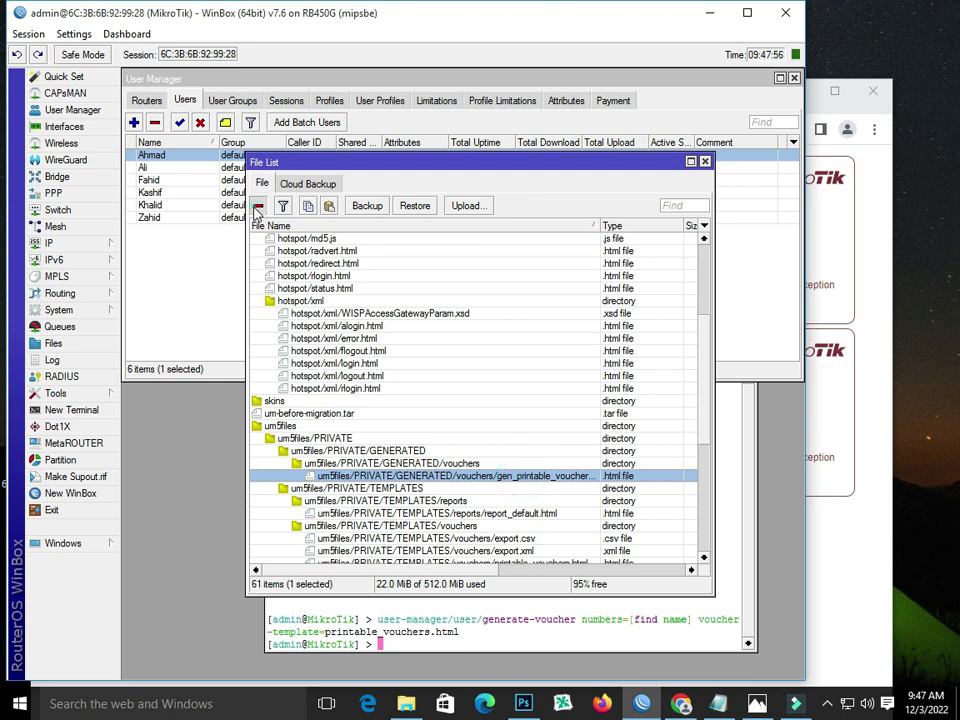
left_click(256, 213)
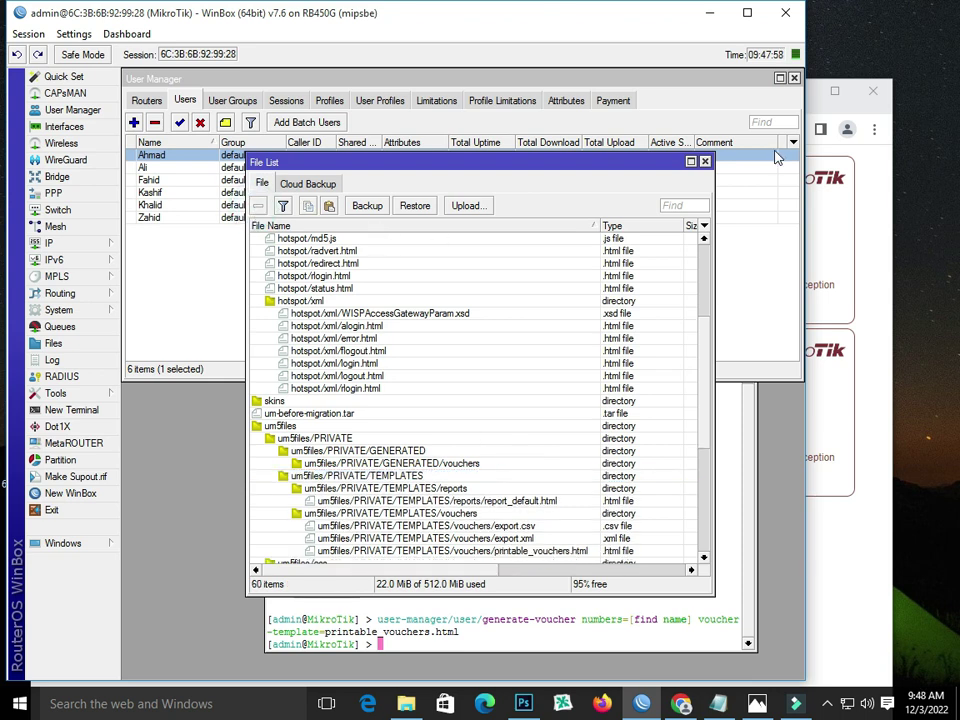
- Set up a batch of 10 users in User Manager with username length 6, no prefix, all character types and password length same as username
left_click(196, 255)
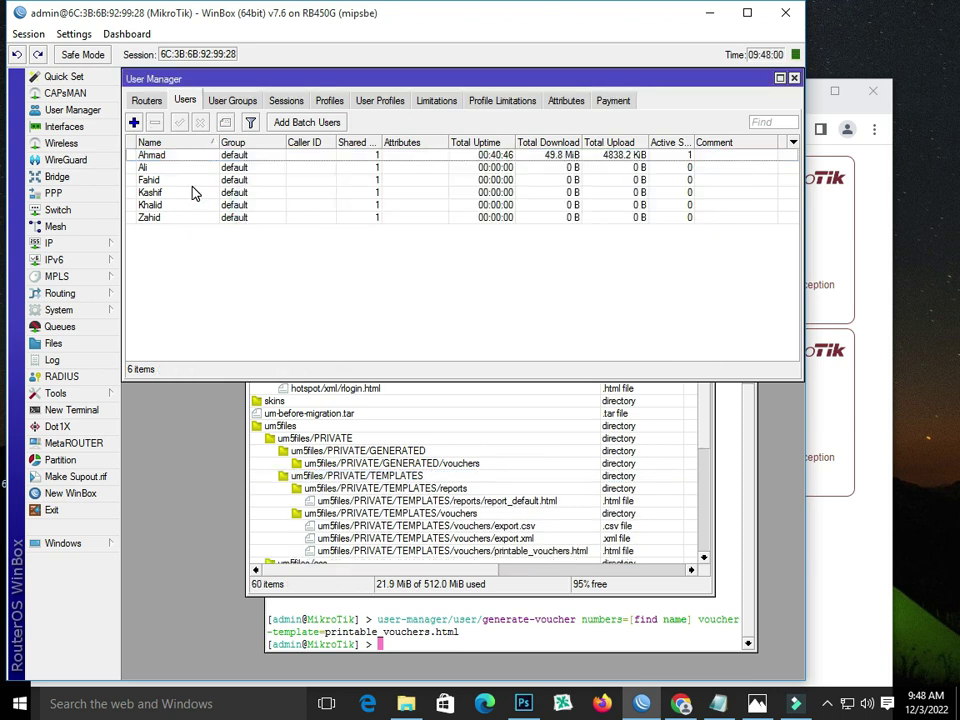
left_click(304, 123)
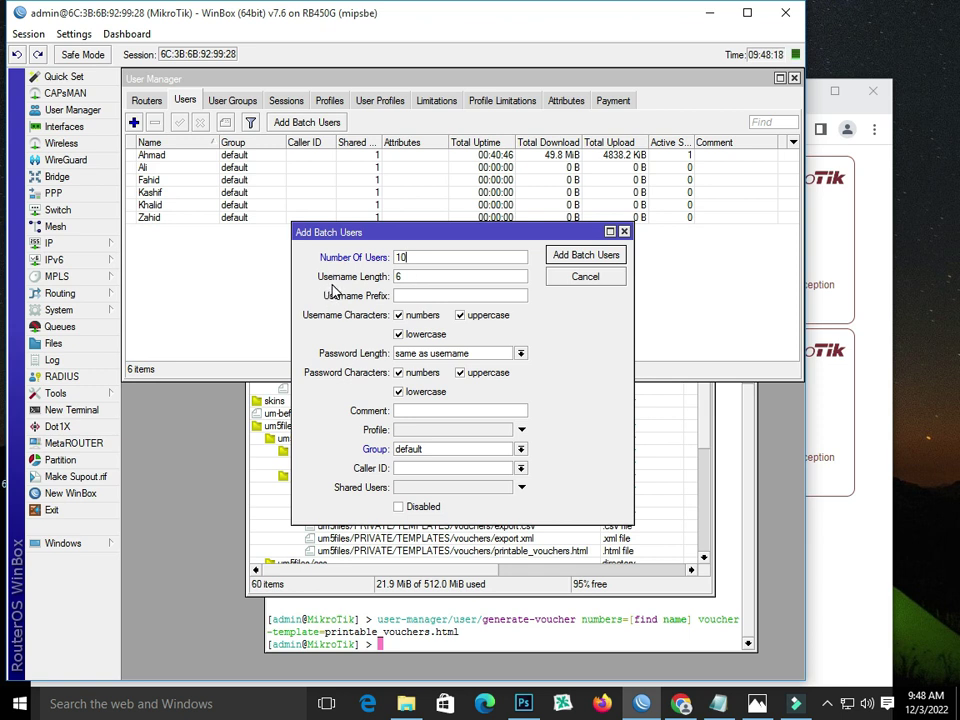
left_click(411, 276)
left_click(407, 297)
left_click(400, 315)
left_click(399, 315)
left_click(520, 354)
left_click(520, 354)
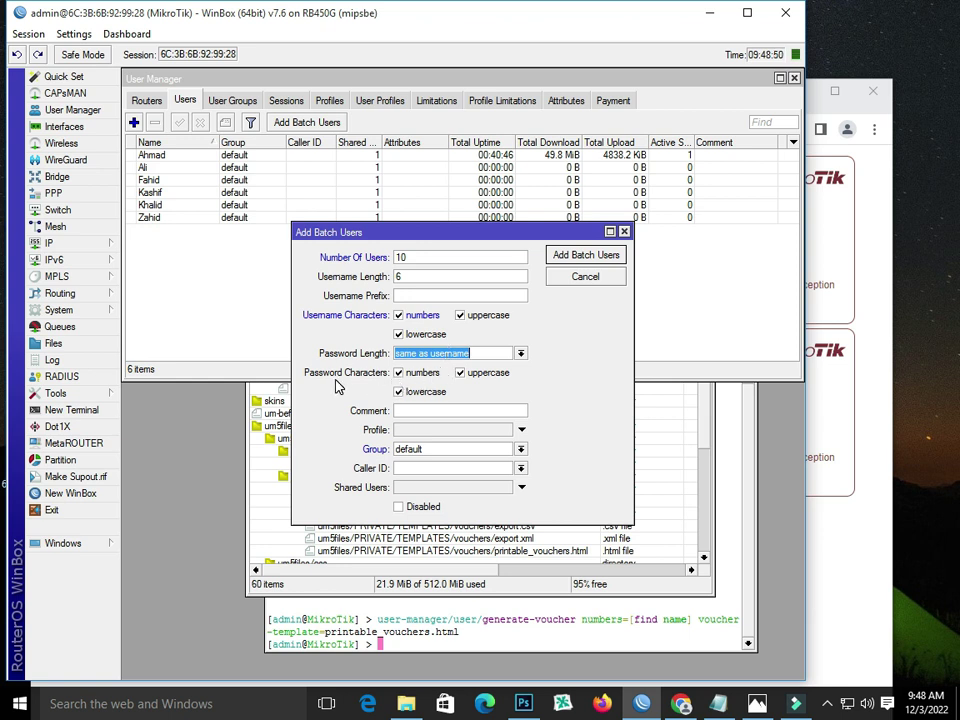
- Assign the 10-Days Limit-10GB profile to the batch and add the users
left_click(440, 430)
left_click(506, 430)
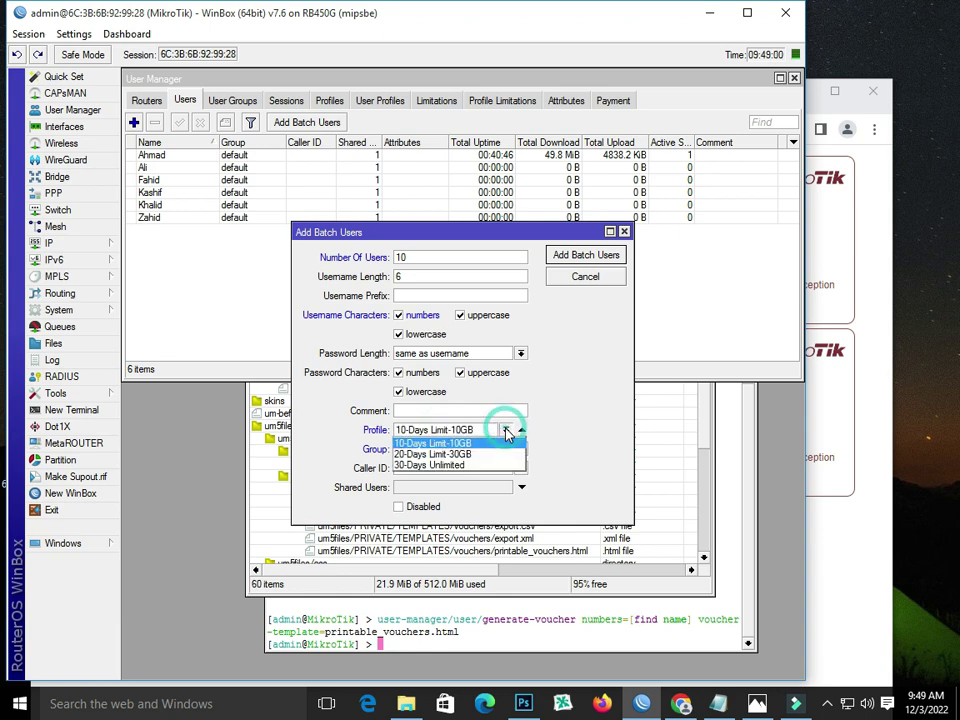
left_click(441, 444)
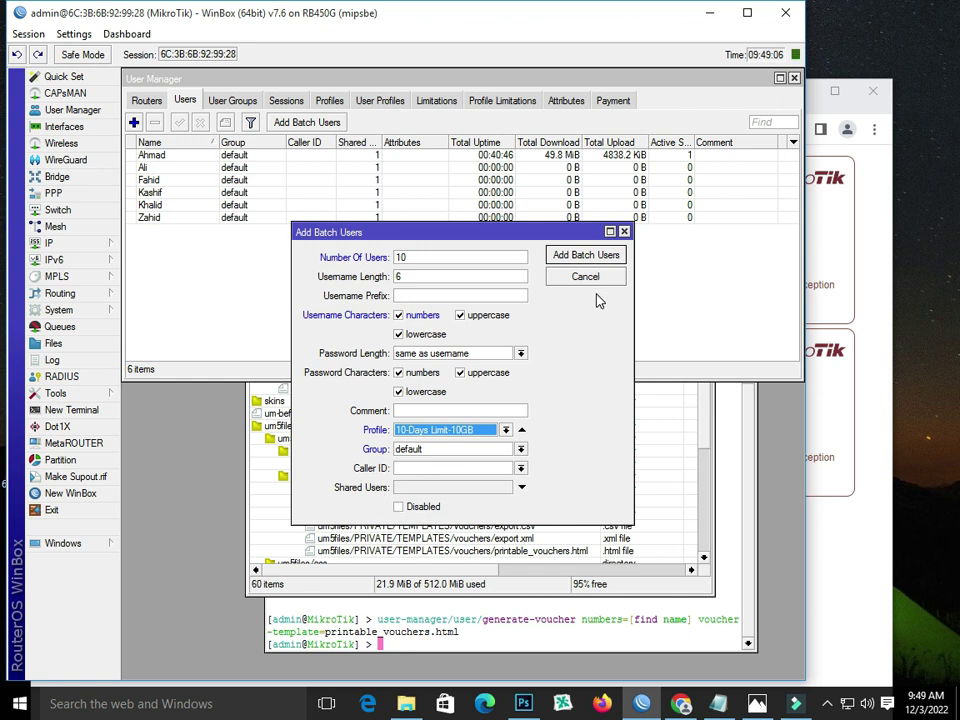
left_click(588, 258)
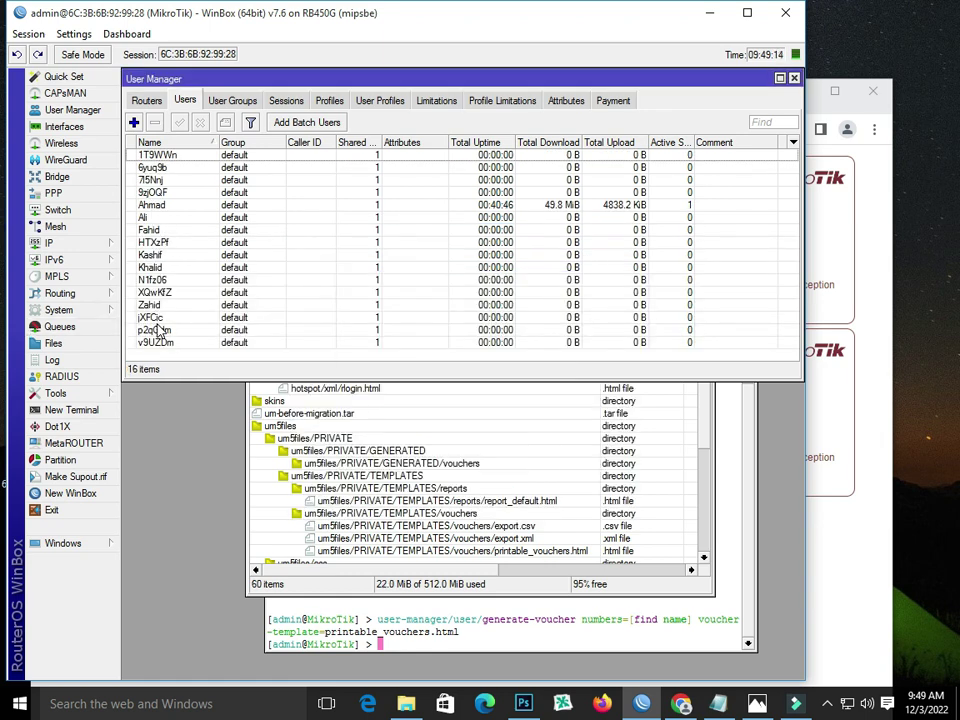
- Examine the names in the user list and the profile assigned to each user
left_click(156, 205)
left_click(150, 230)
left_click(152, 218)
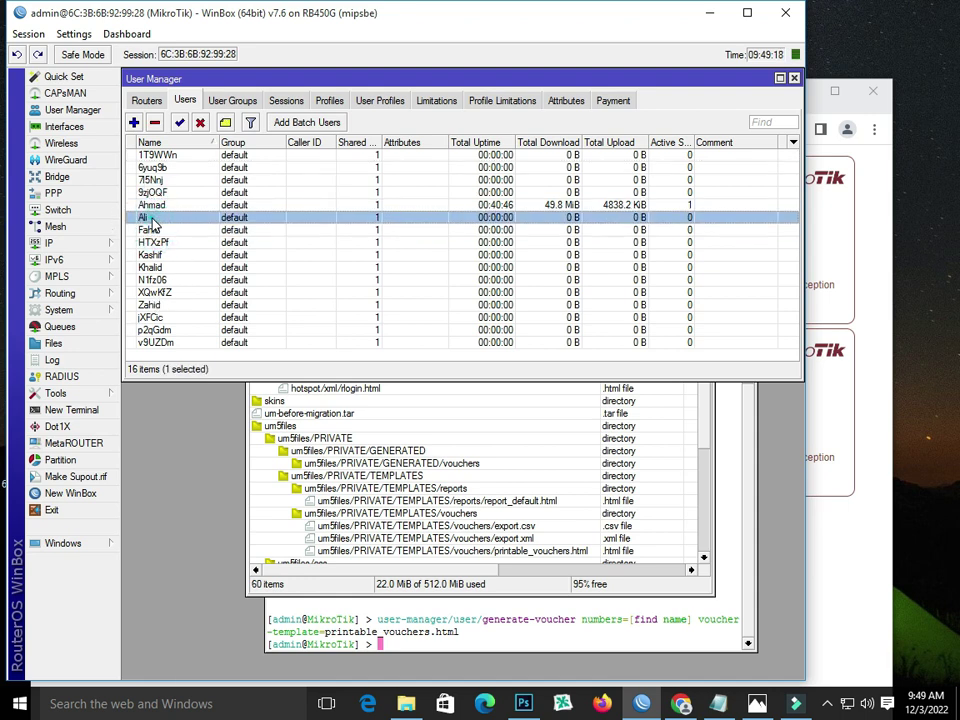
left_click(148, 230)
left_click(150, 205)
left_click(148, 217)
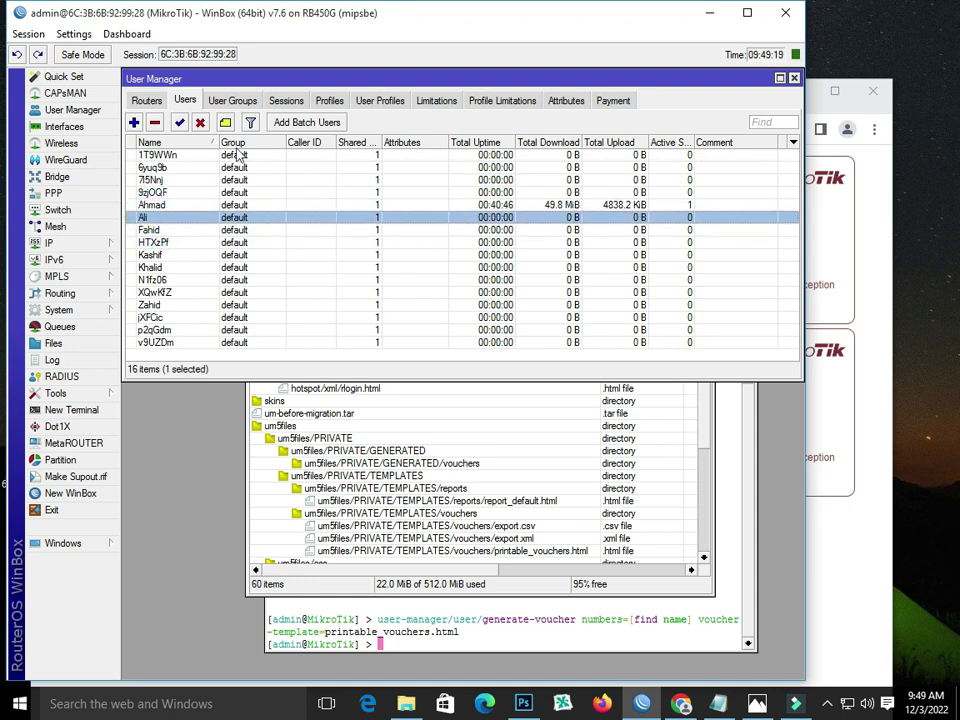
left_click(372, 101)
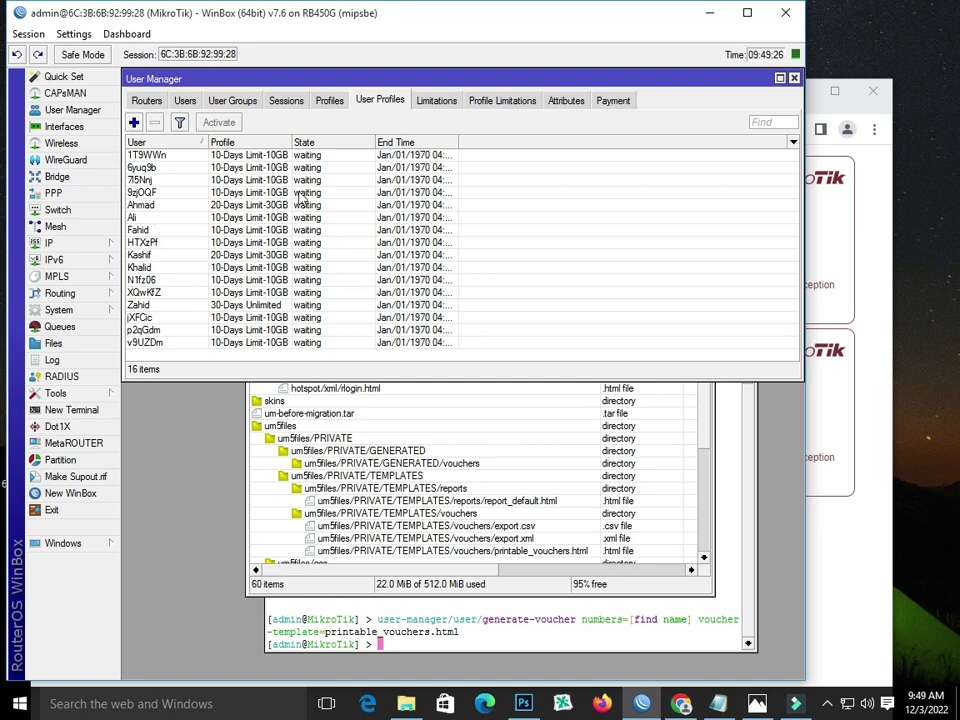
left_click(186, 101)
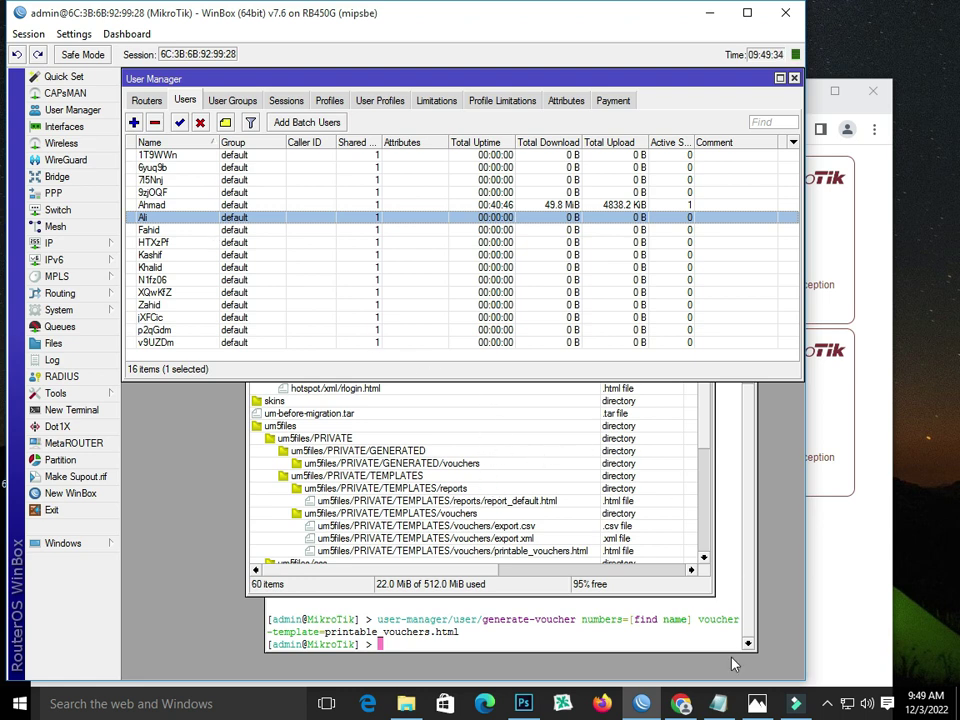
- Switch to Notepad, maximize the window and copy the whole generate-voucher command
left_click(717, 704)
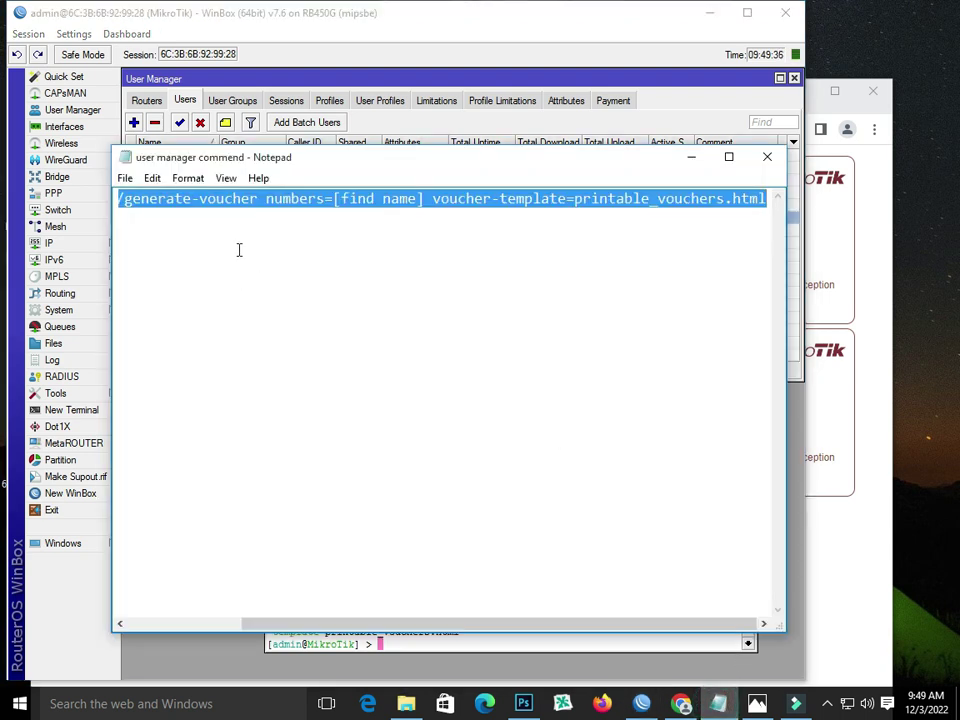
left_click(728, 158)
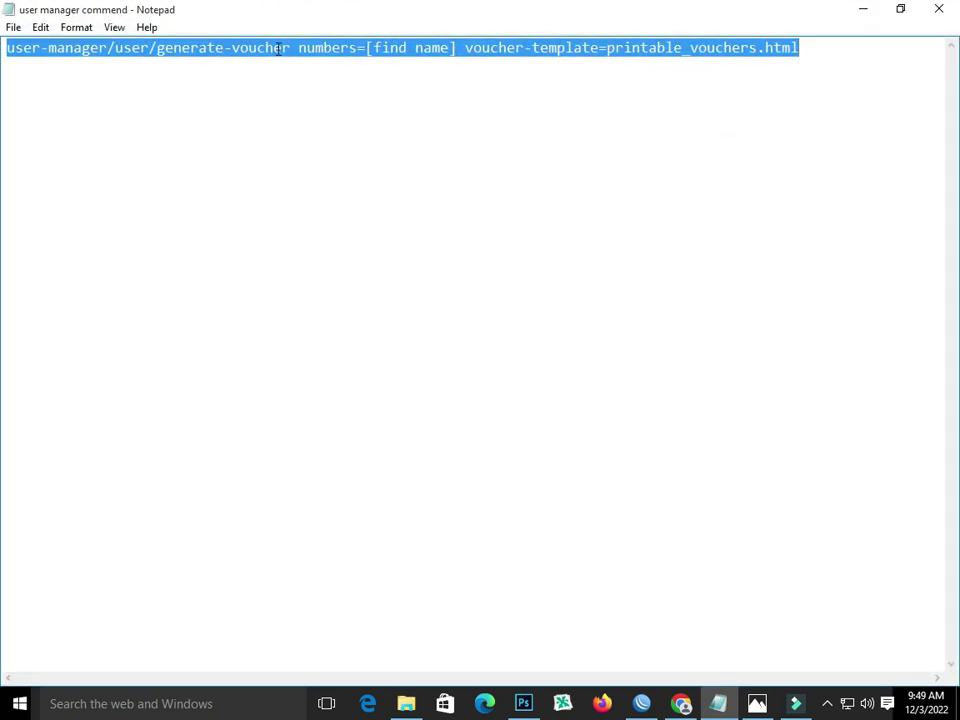
right_click(285, 48)
left_click(349, 104)
- Switch to WinBox and run user-manager/user/generate-voucher numbers=[find name] voucher-template=printable_vouchers.html in a new terminal
left_click(642, 705)
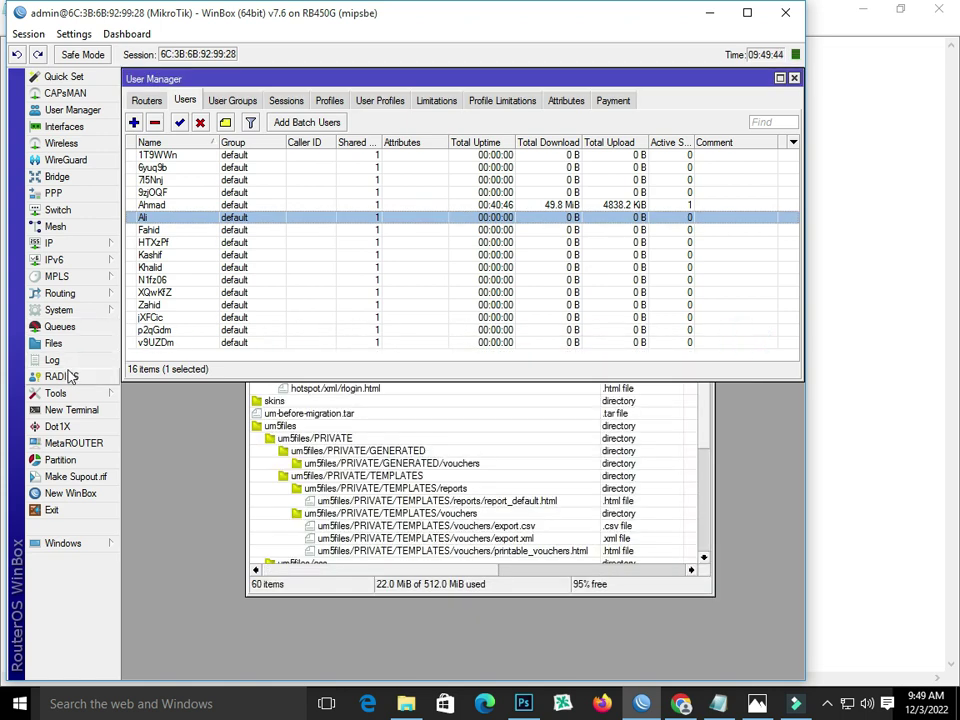
left_click(71, 409)
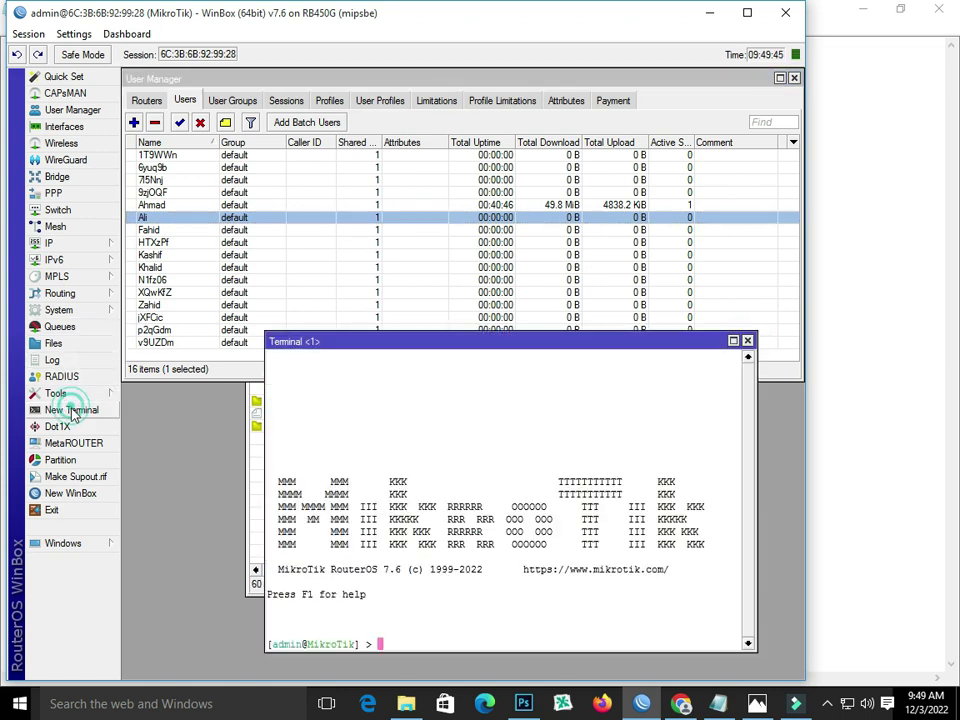
right_click(422, 646)
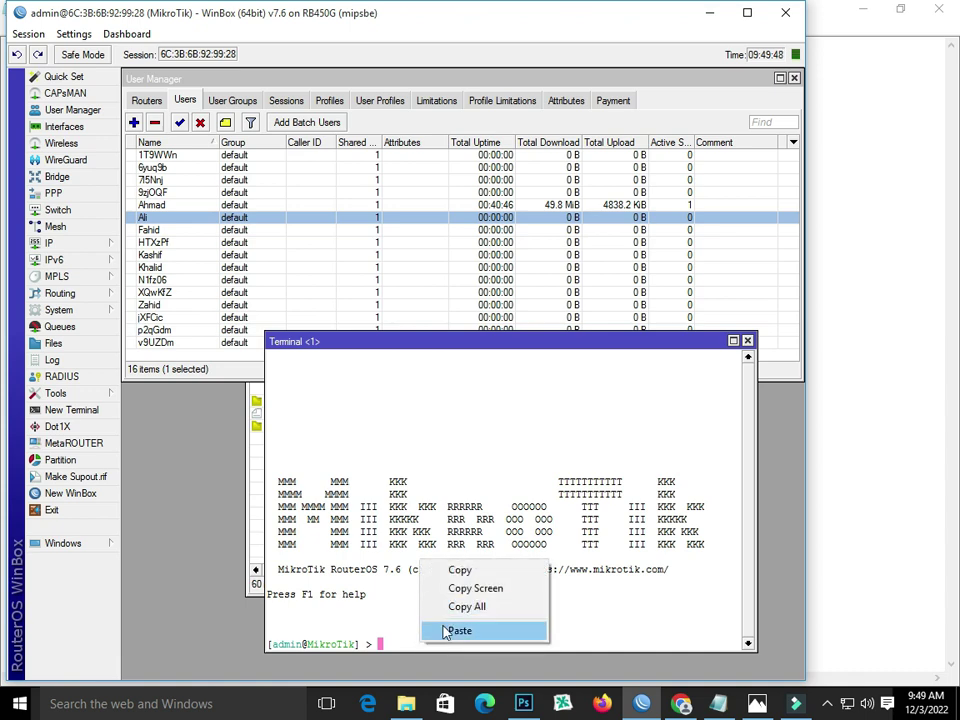
left_click(444, 628)
key("Return")
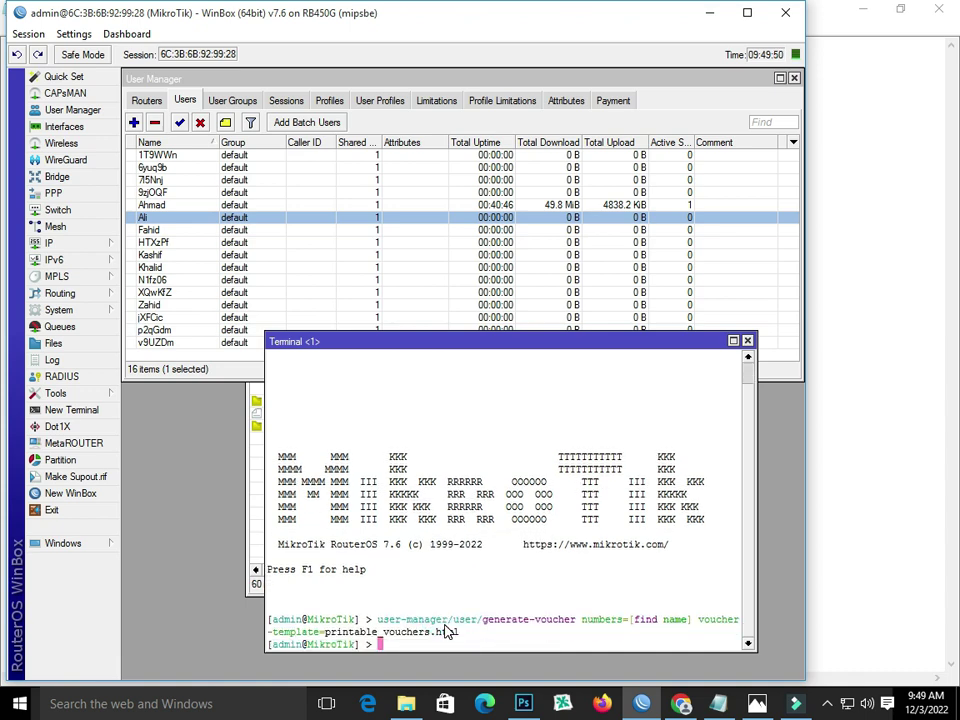
- Close the terminal and copy the generated gen_printable_vouchers.html from the router's file list to the desktop
left_click(747, 341)
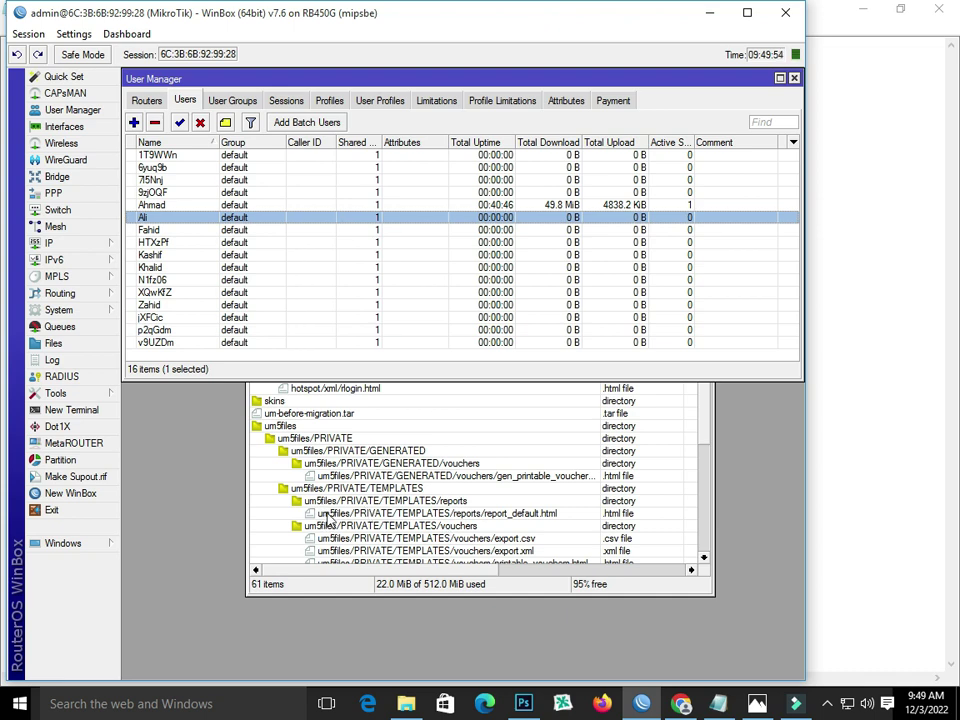
left_click(364, 477)
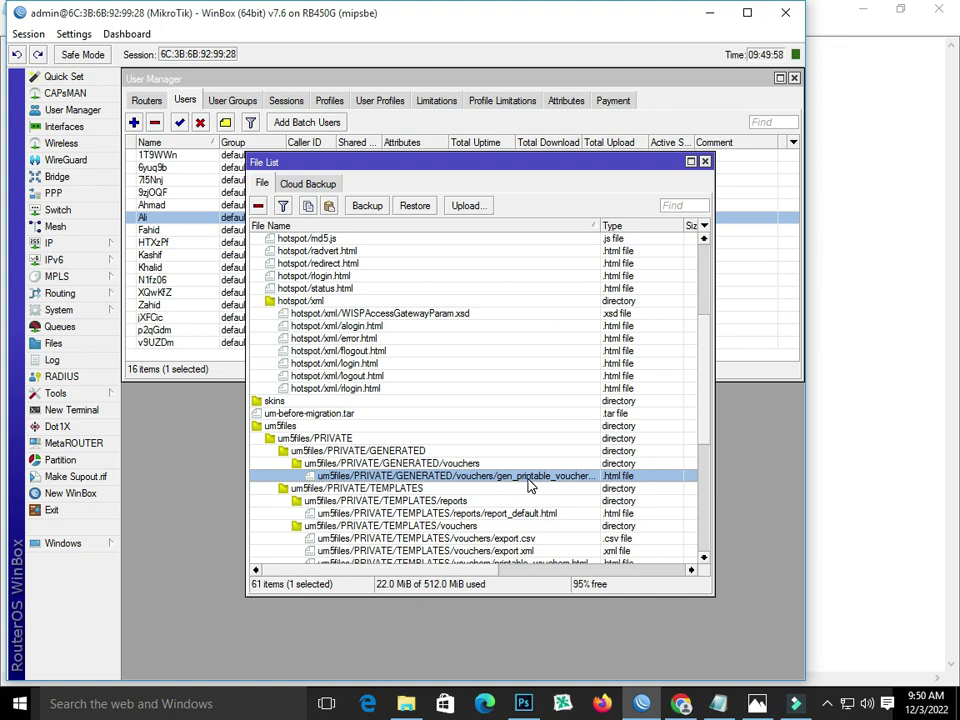
left_click(898, 12)
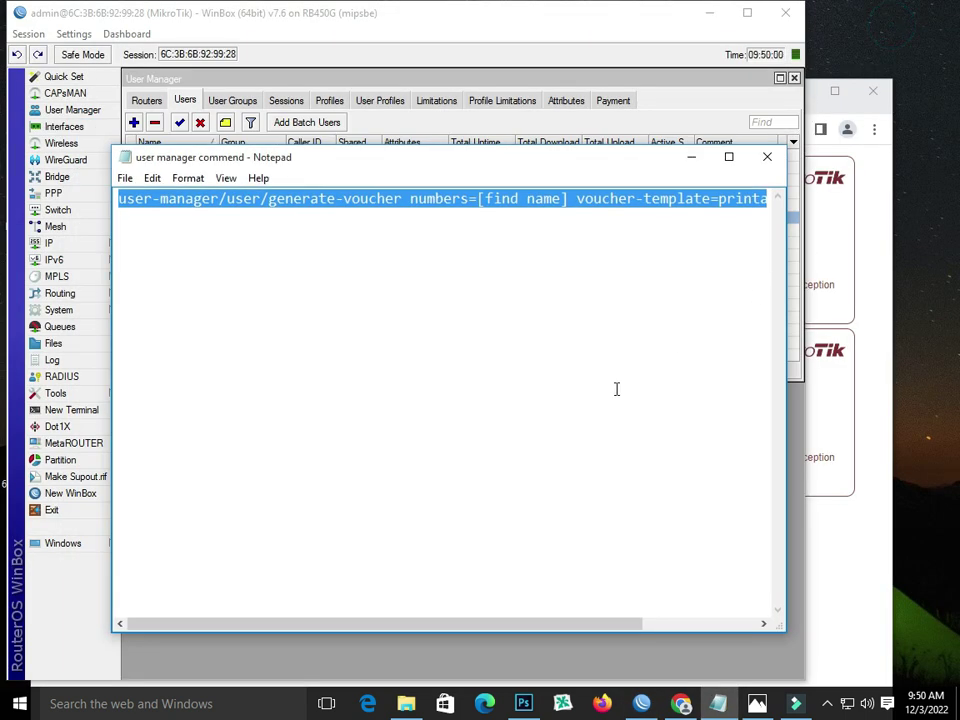
left_click(691, 157)
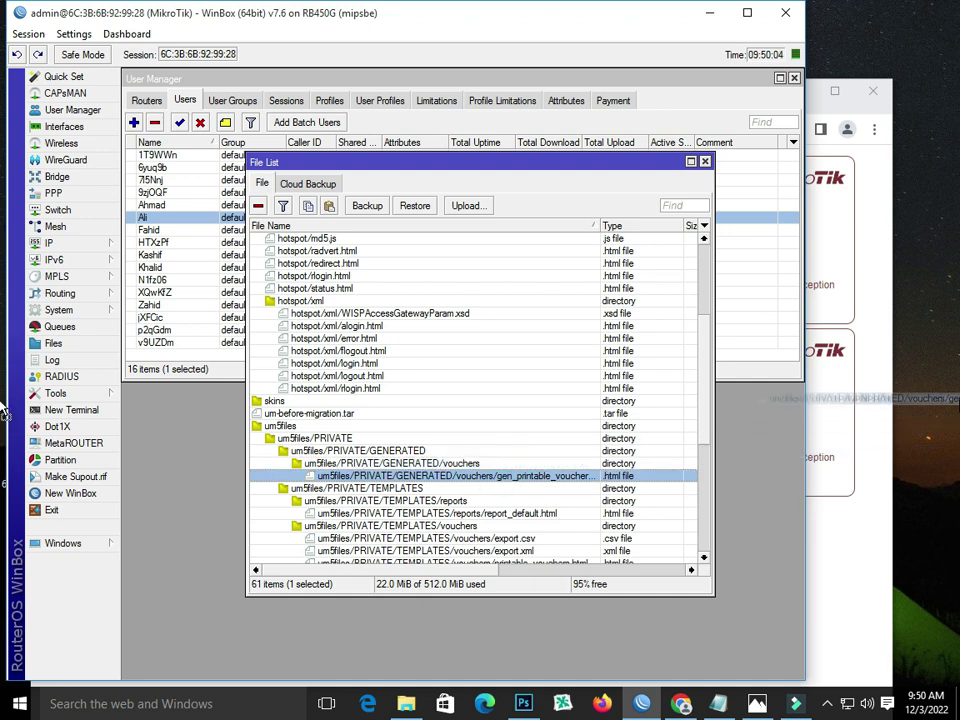
left_click(952, 405)
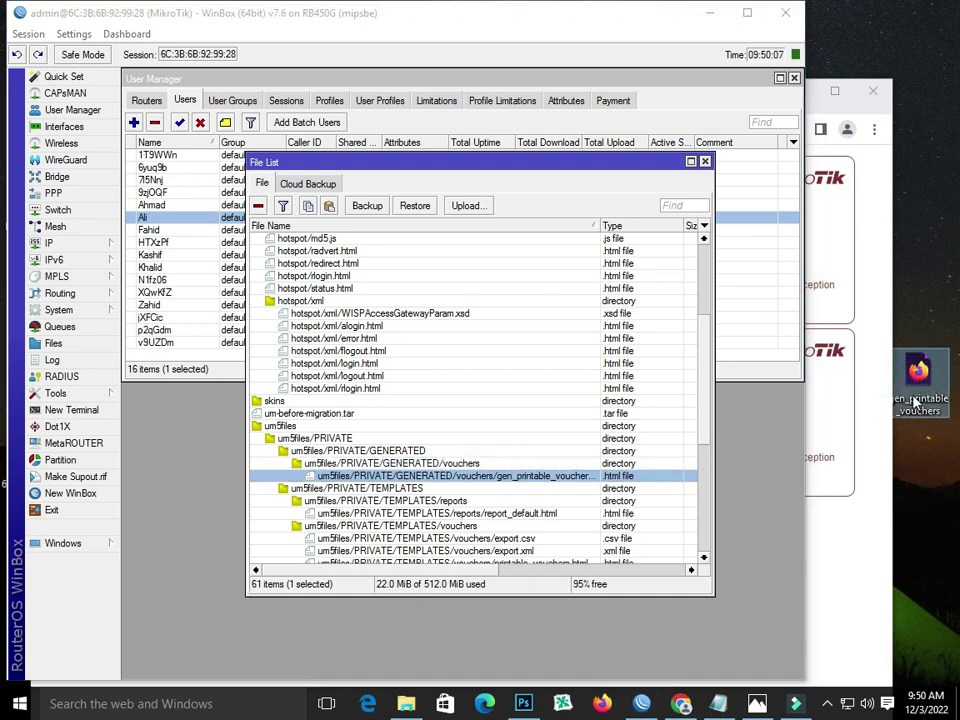
- Open the desktop copy of gen_printable_vouchers in Firefox and examine its voucher cards from first to last
left_click(918, 402)
double_click(918, 397)
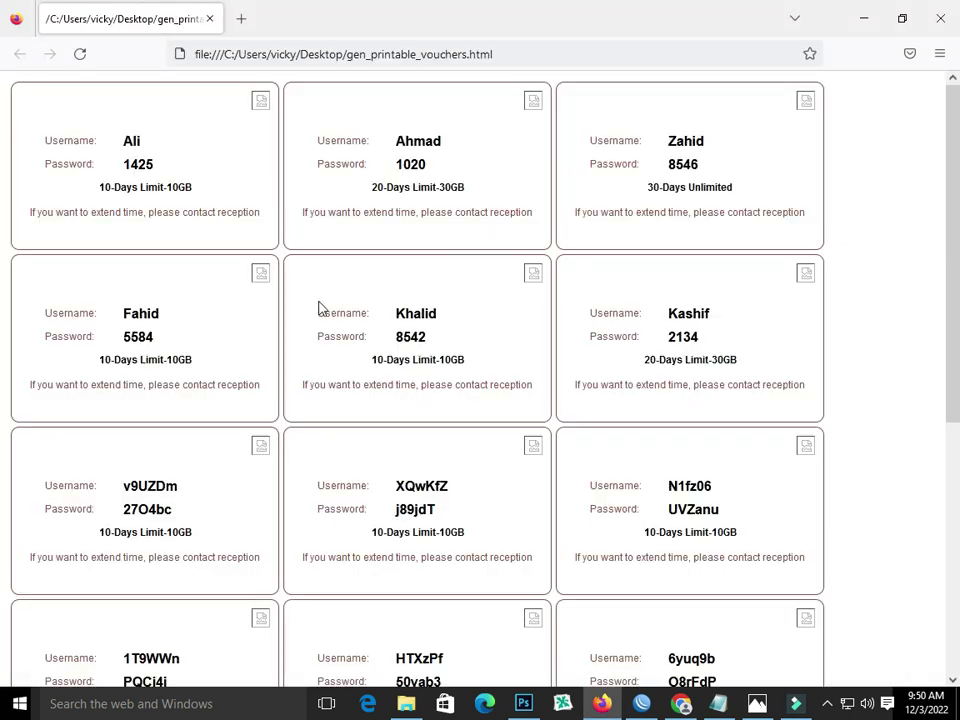
scroll(455, 273, "down", 5)
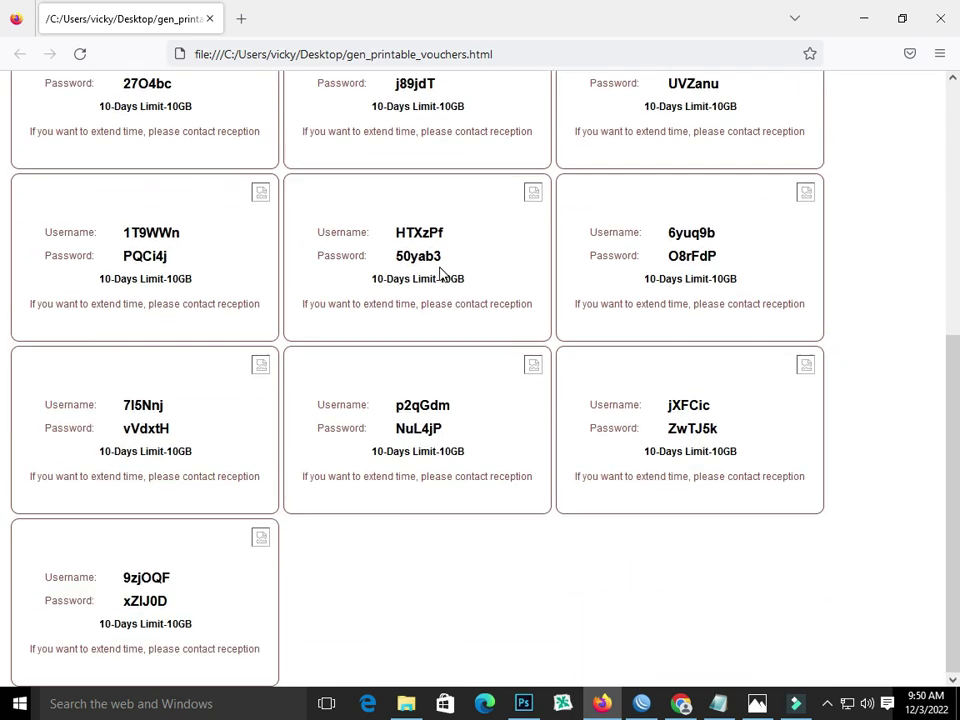
scroll(440, 292, "up", 5)
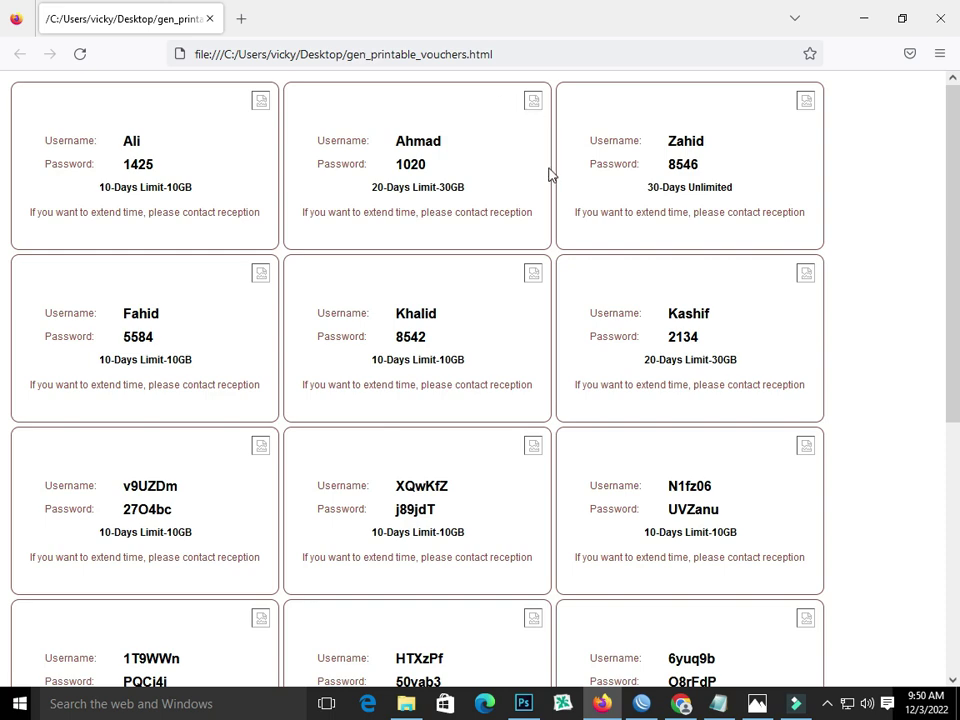
left_click(940, 17)
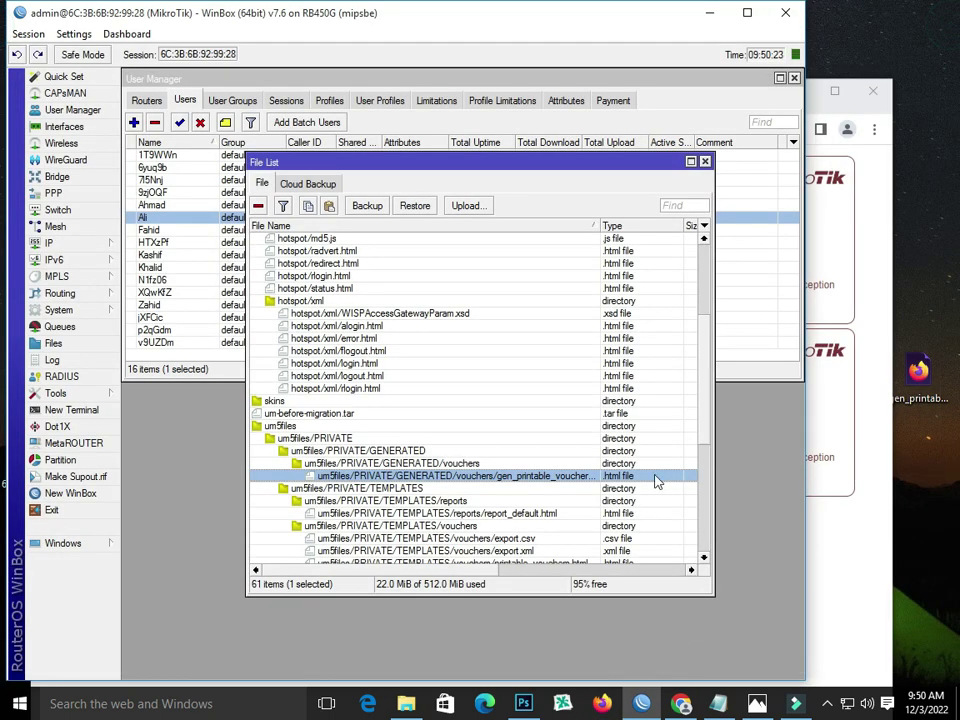
- Copy the path /PRIVATE/GENERATED/vouchers/gen_printable_vouchers.html, without the um5files prefix, from the generated voucher file's details
double_click(600, 475)
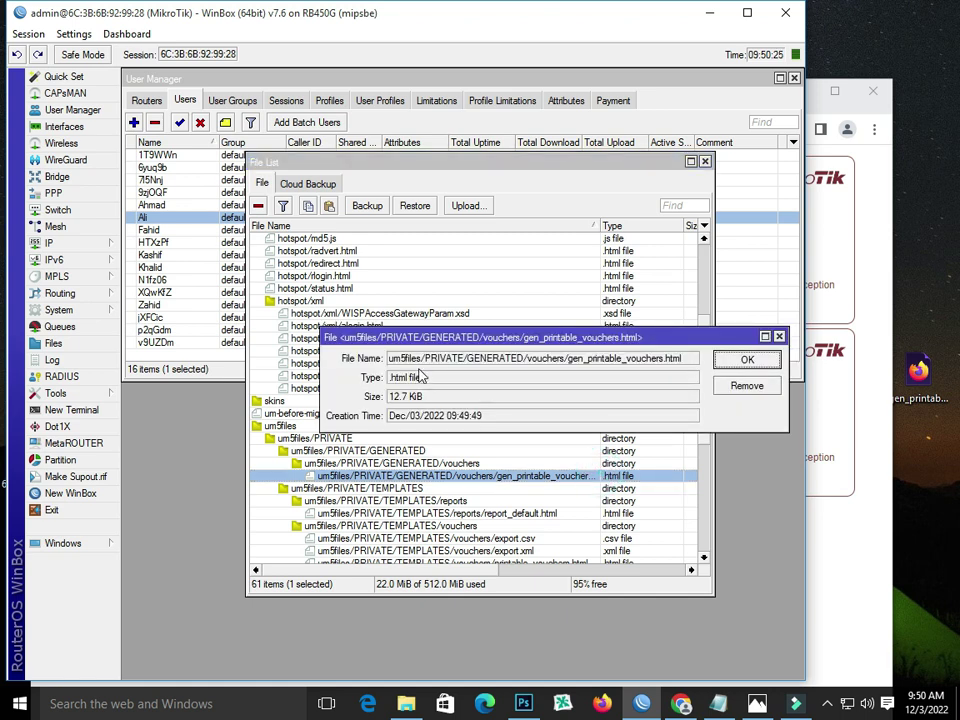
left_click_drag(421, 363, 643, 358)
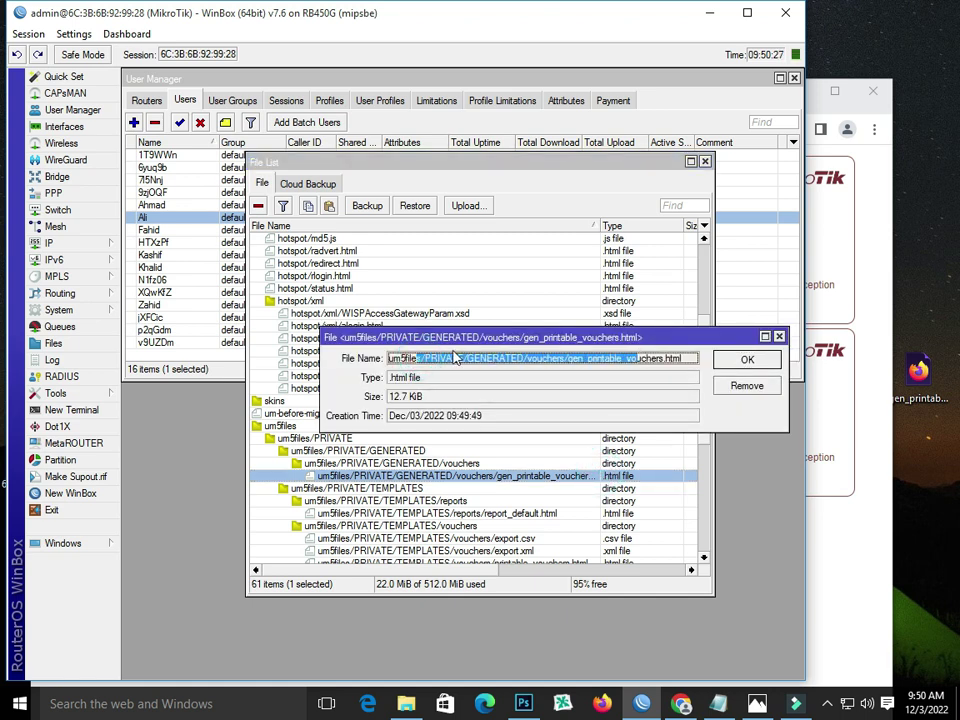
double_click(435, 358)
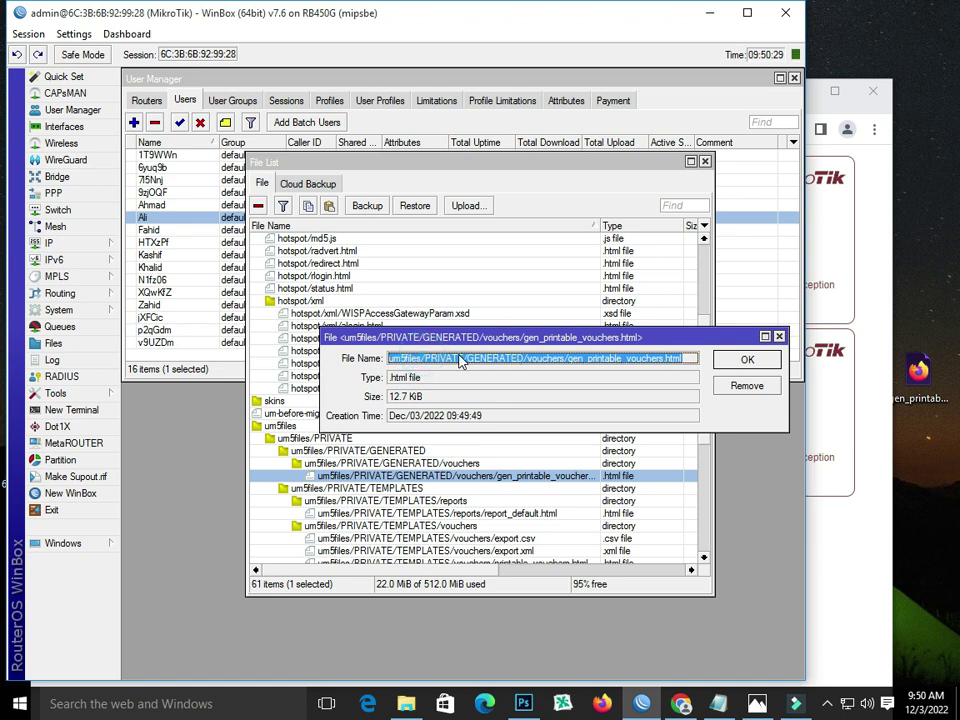
left_click_drag(420, 358, 690, 362)
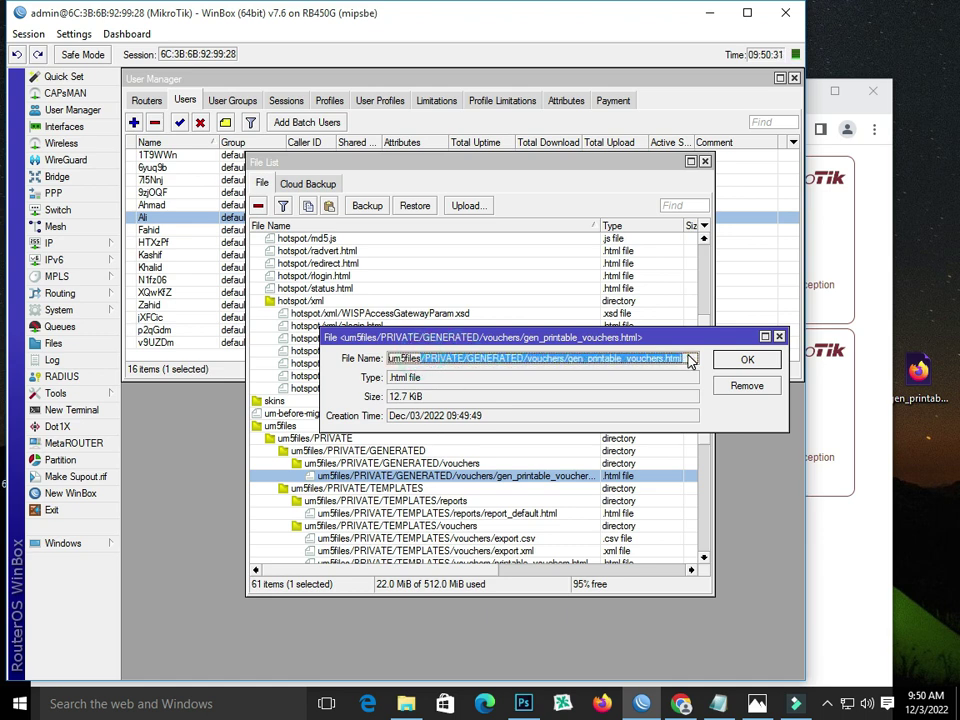
right_click(658, 366)
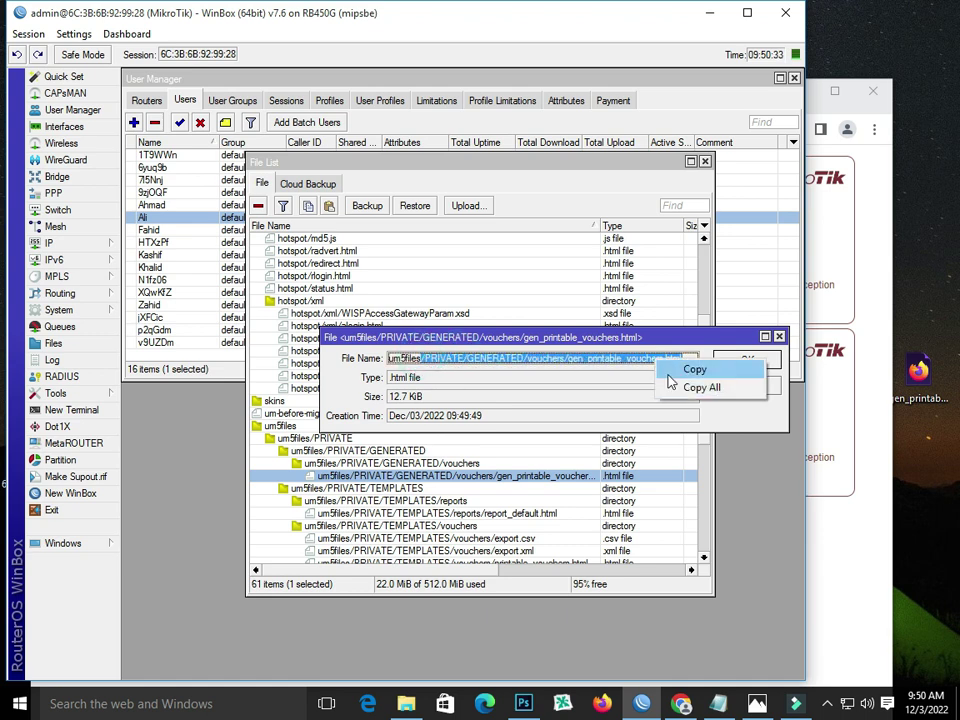
left_click(671, 370)
left_click(729, 360)
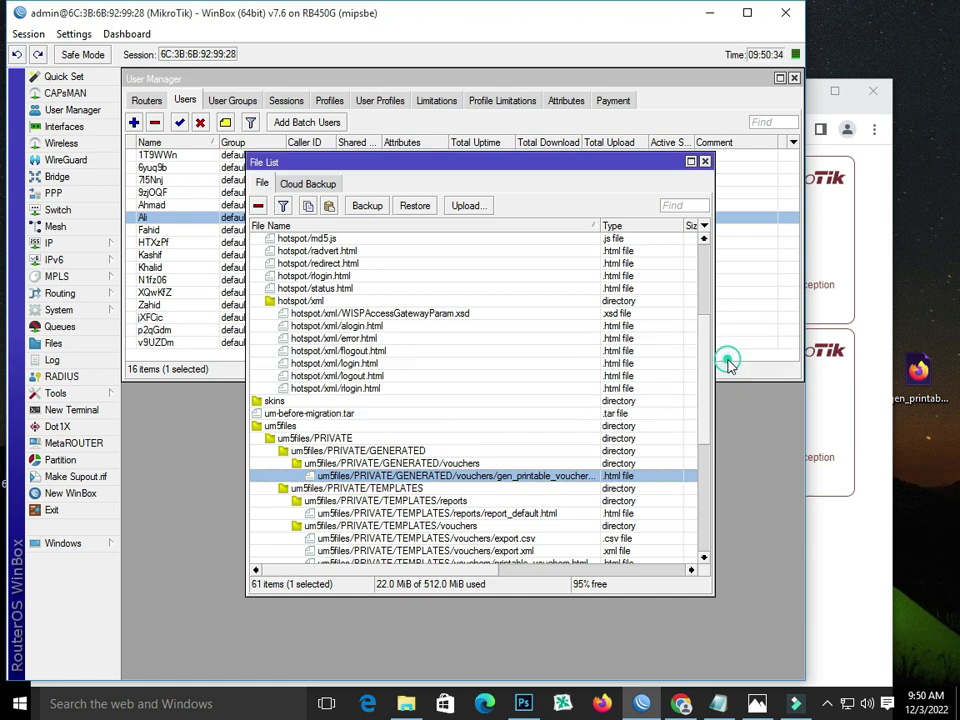
- Switch to Chrome and replace the two old voucher pages with an empty new tab
left_click(681, 705)
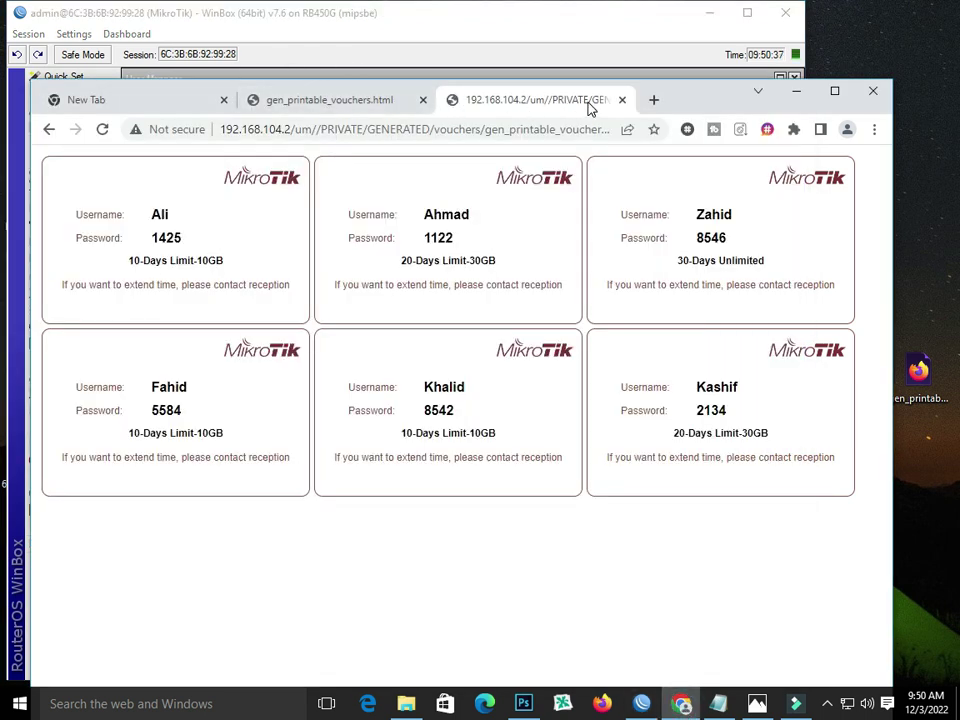
left_click(621, 100)
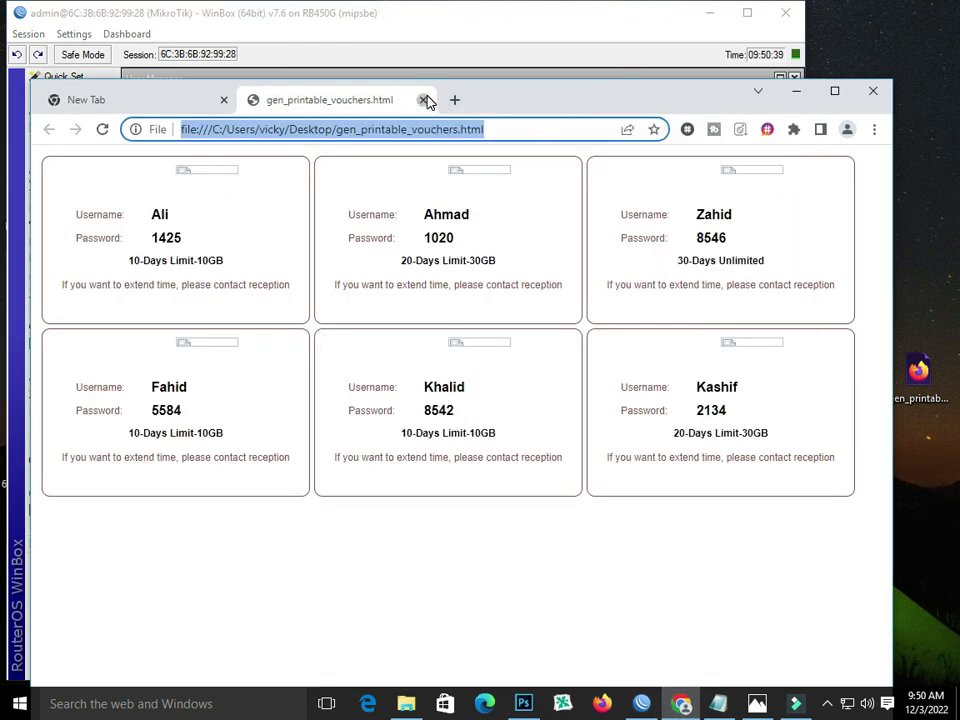
left_click(426, 101)
left_click(257, 100)
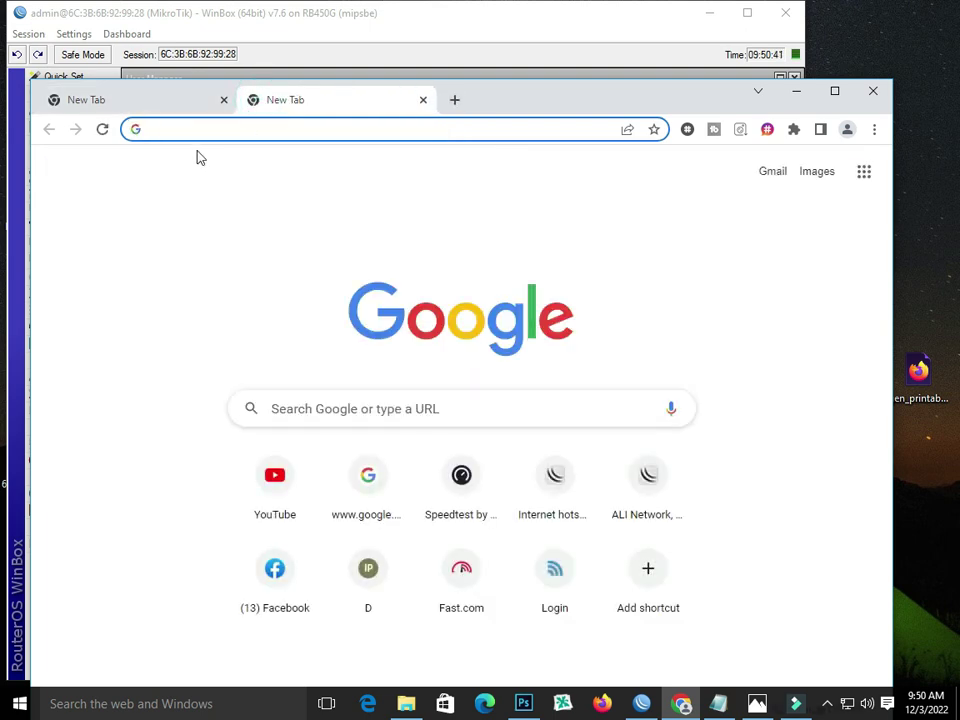
left_click_drag(455, 100, 512, 84)
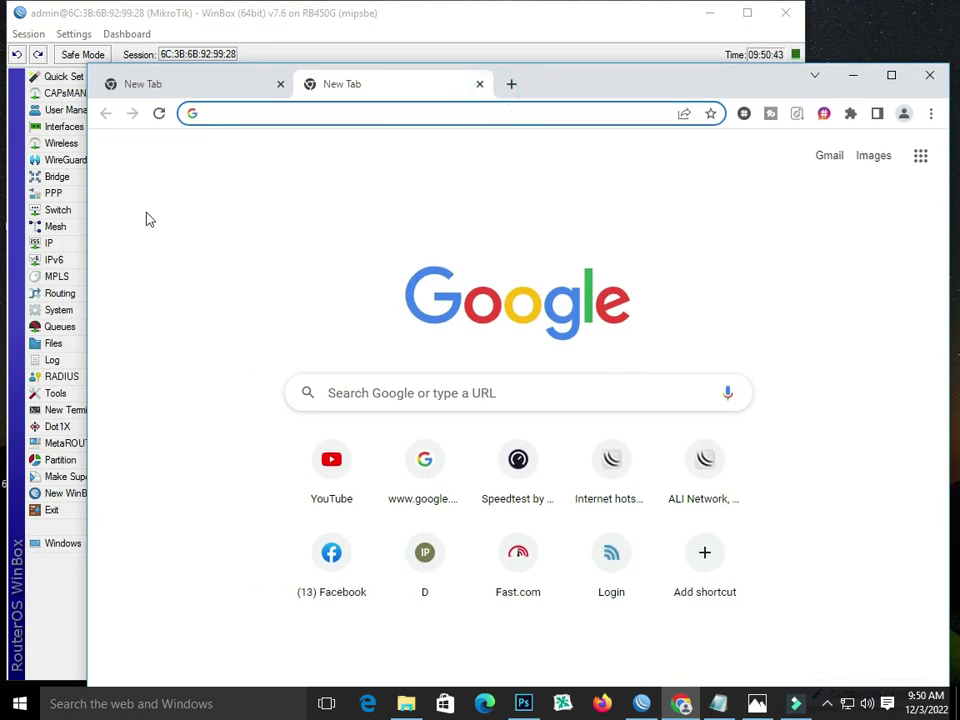
- Switch to WinBox and look up the router's WAN address in the IP address list
left_click(58, 243)
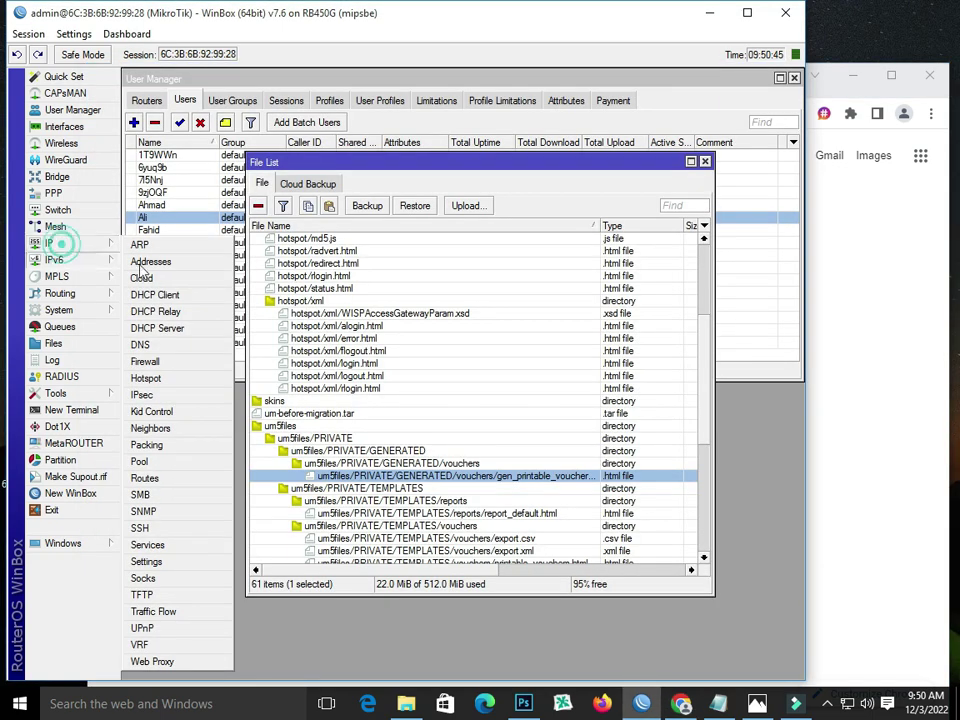
left_click(150, 261)
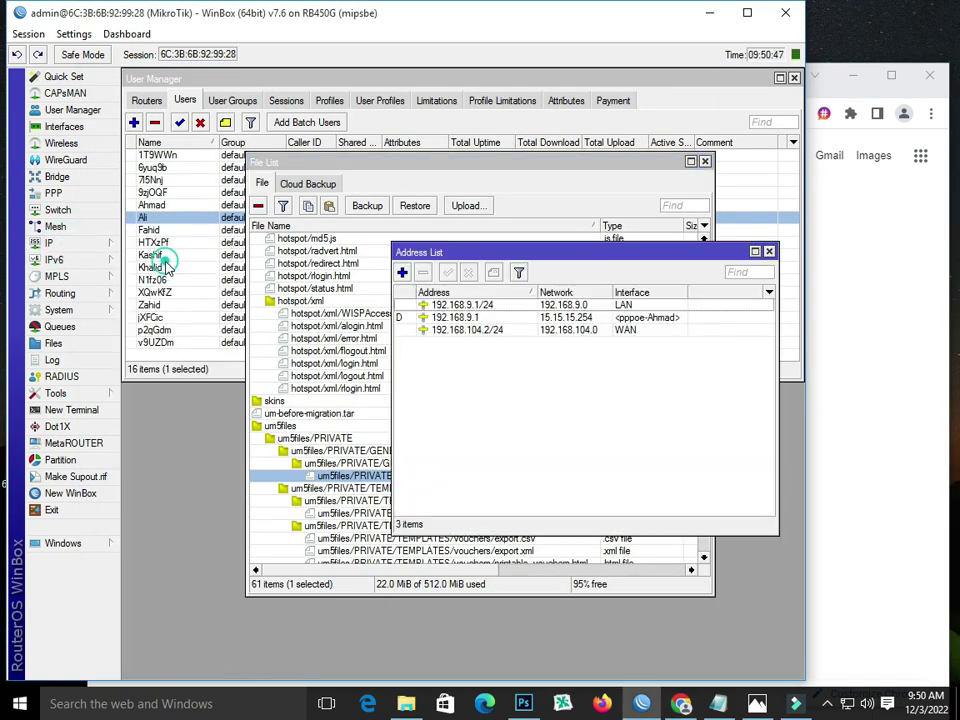
double_click(527, 332)
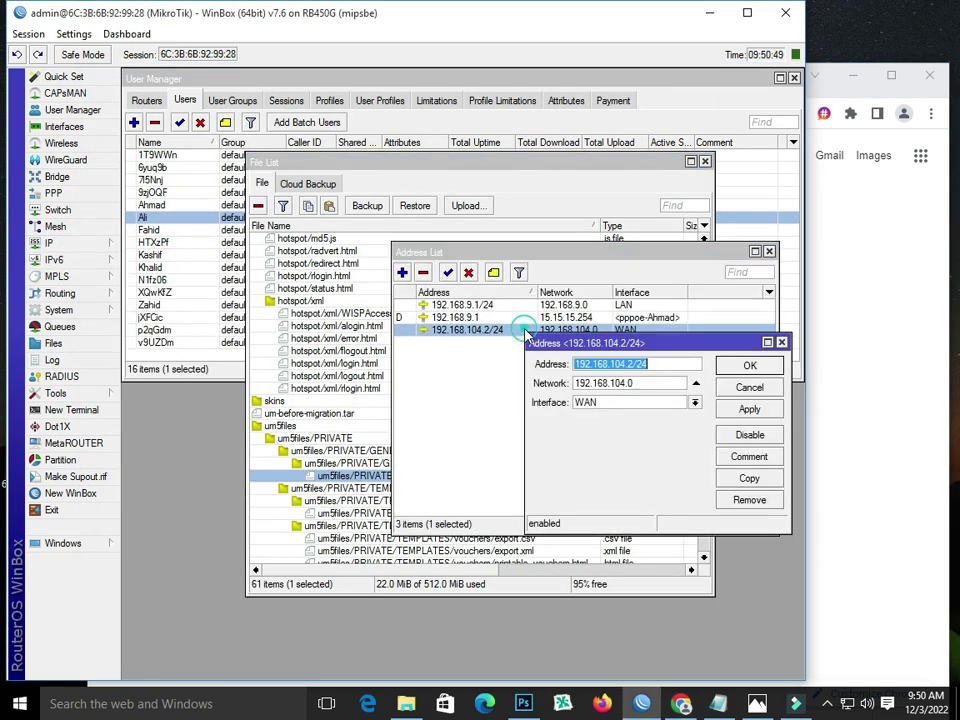
double_click(621, 364)
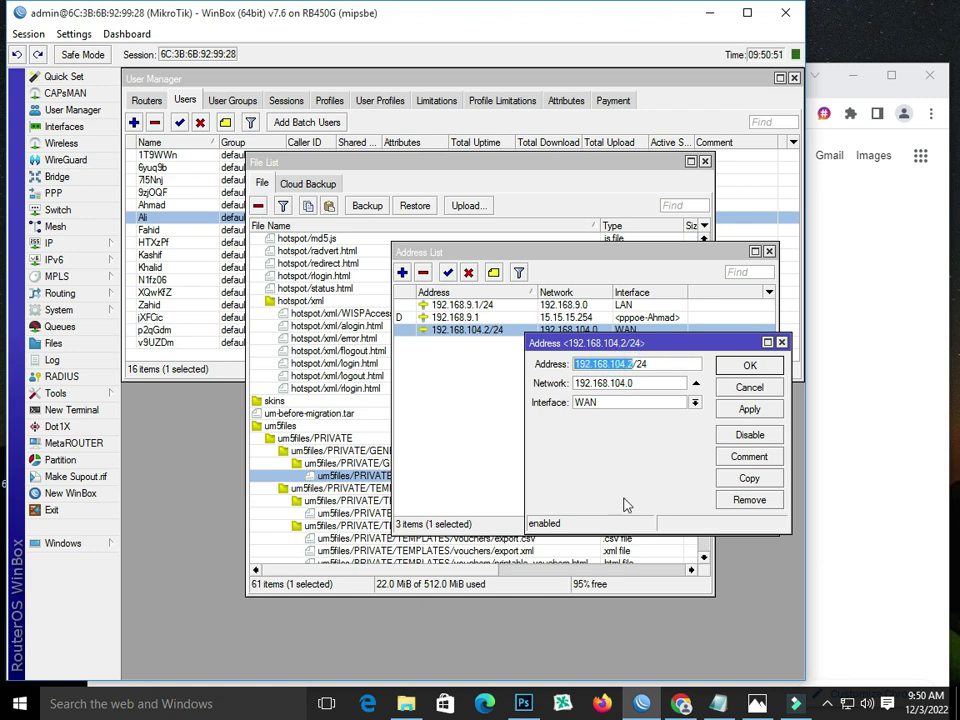
- Switch to Chrome and enter 192.168.104 as the beginning of the router's web address in the empty tab
left_click(681, 703)
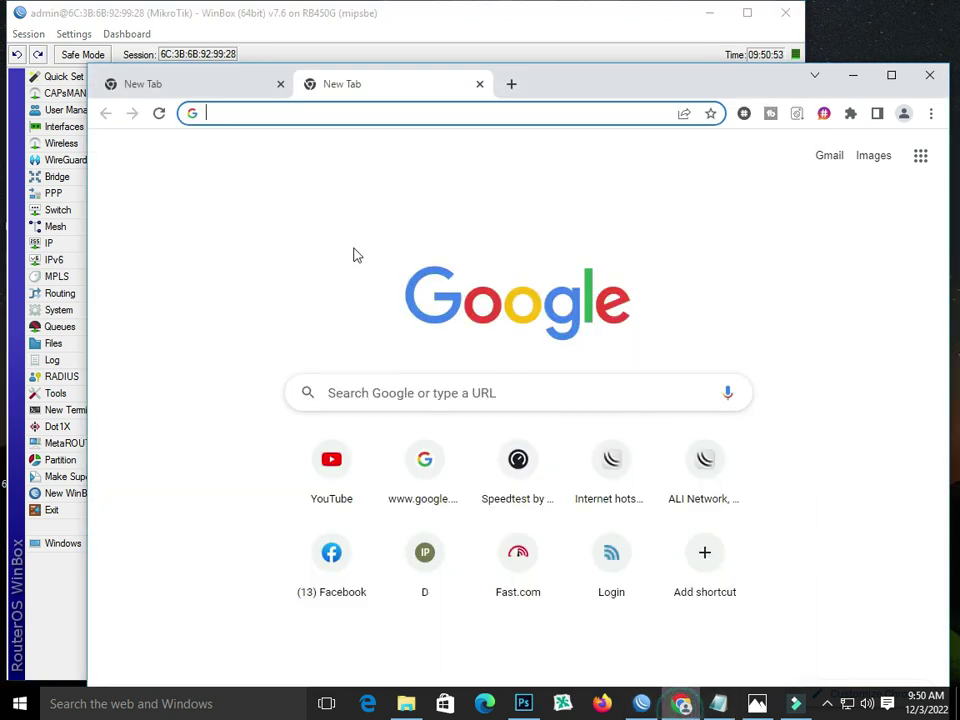
left_click(269, 113)
type("192.")
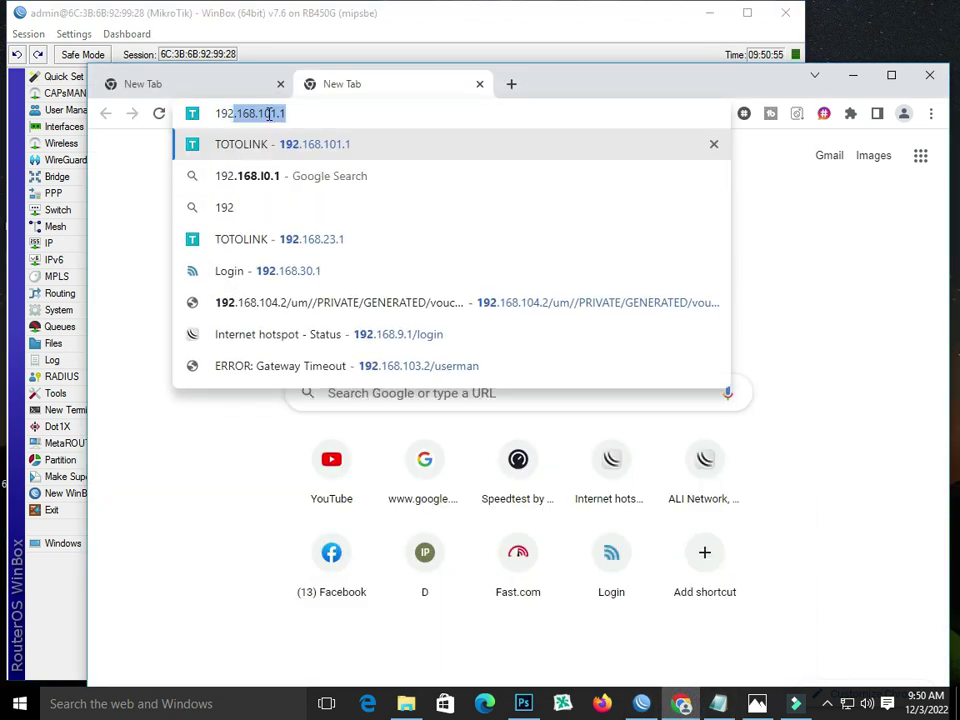
type("168.")
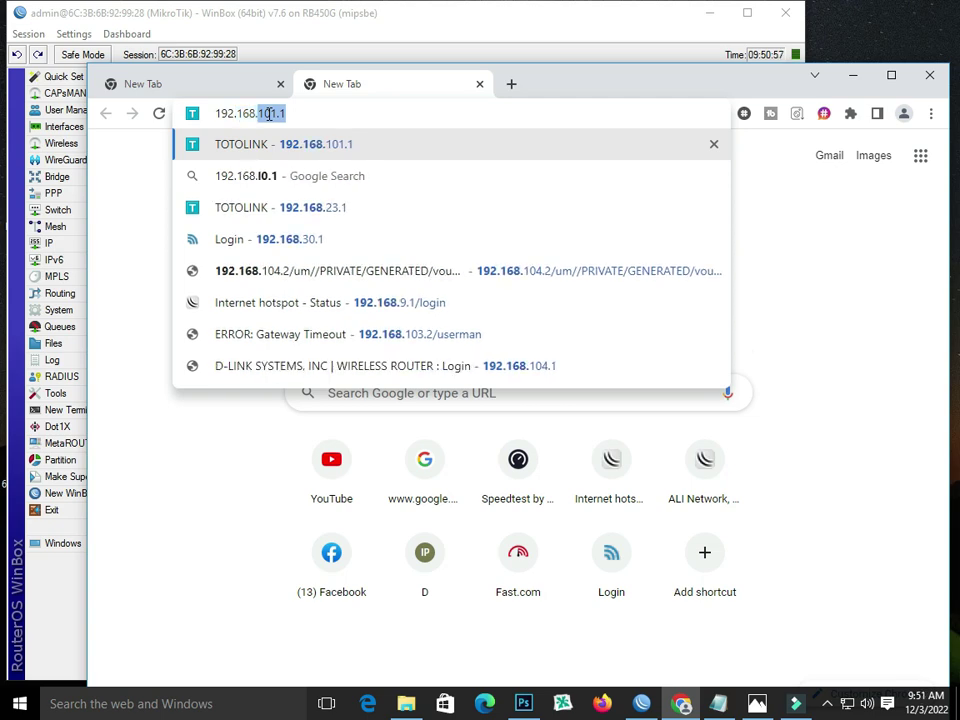
type("104")
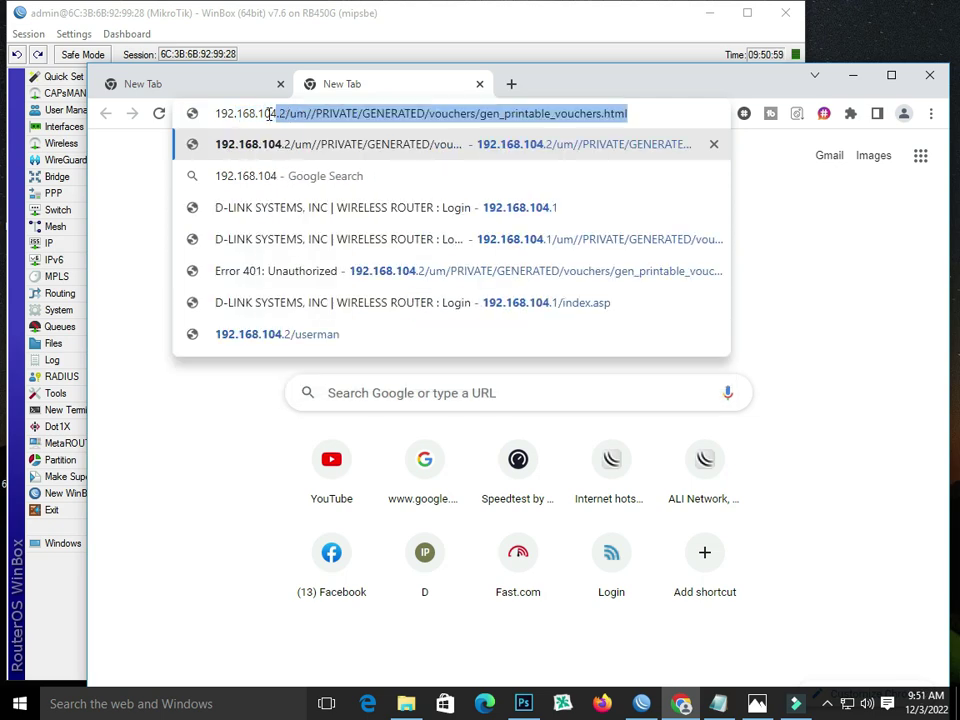
type("/2")
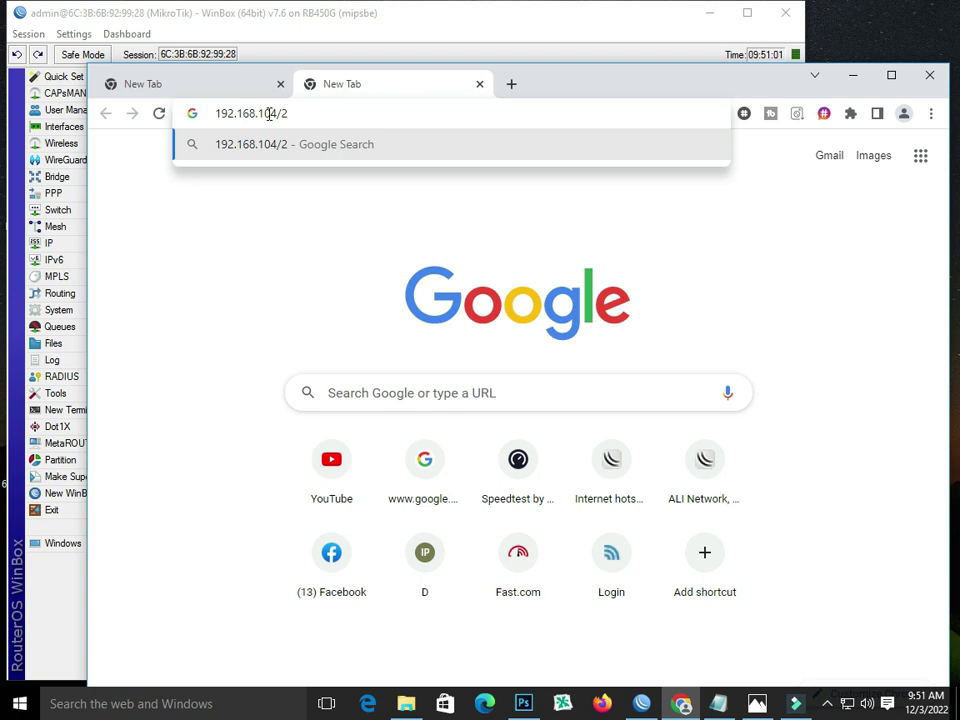
key("BackSpace")
key("BackSpace")
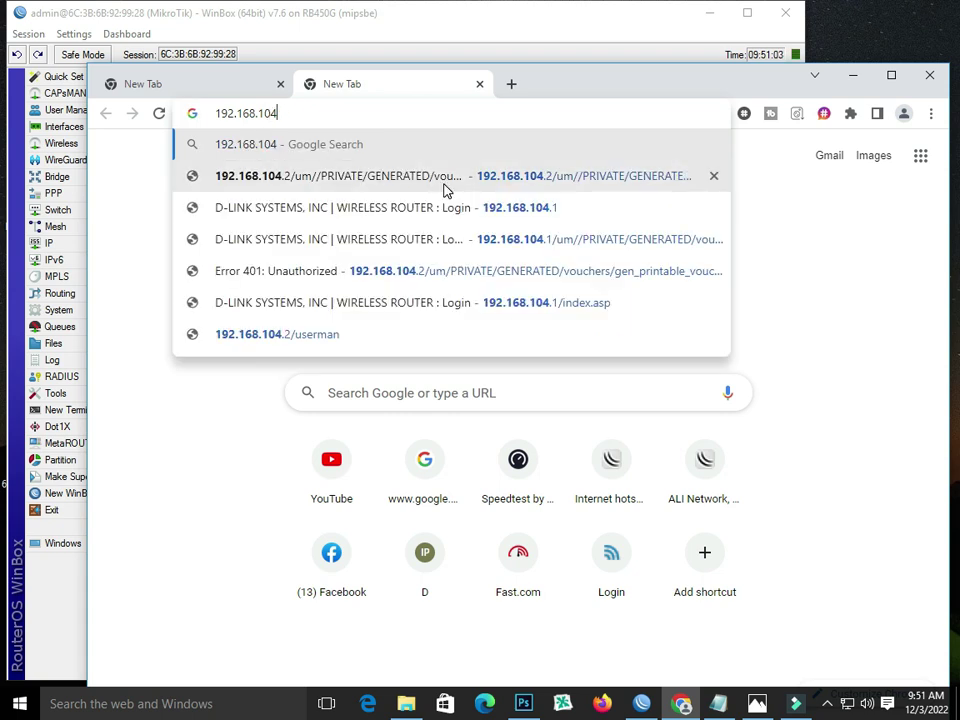
type("2/2")
key("BackSpace")
key("BackSpace")
key("BackSpace")
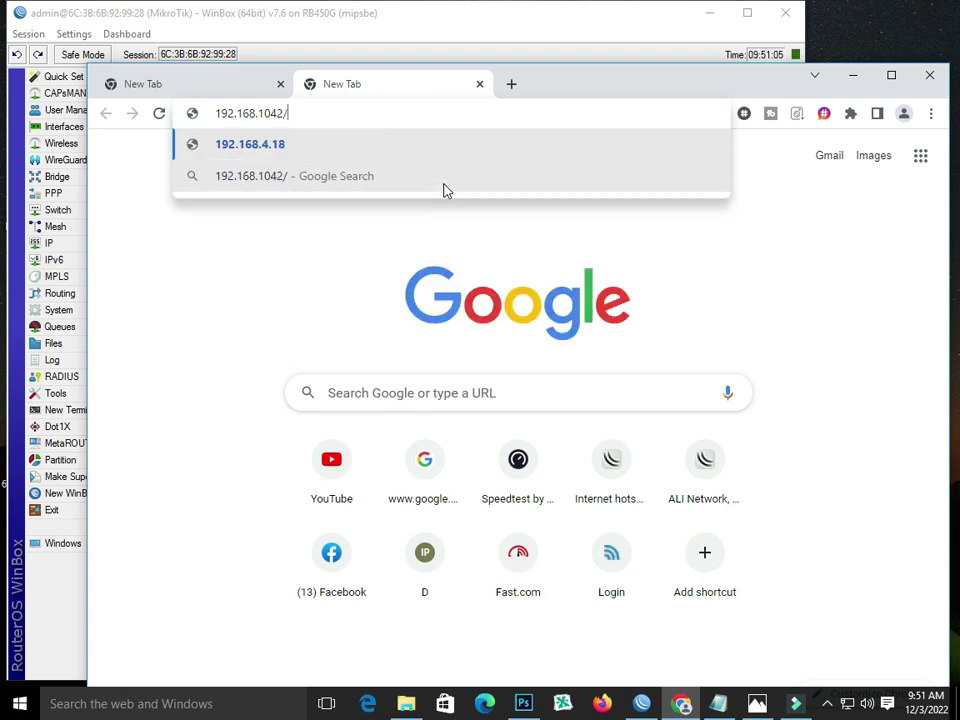
key("BackSpace")
key("BackSpace")
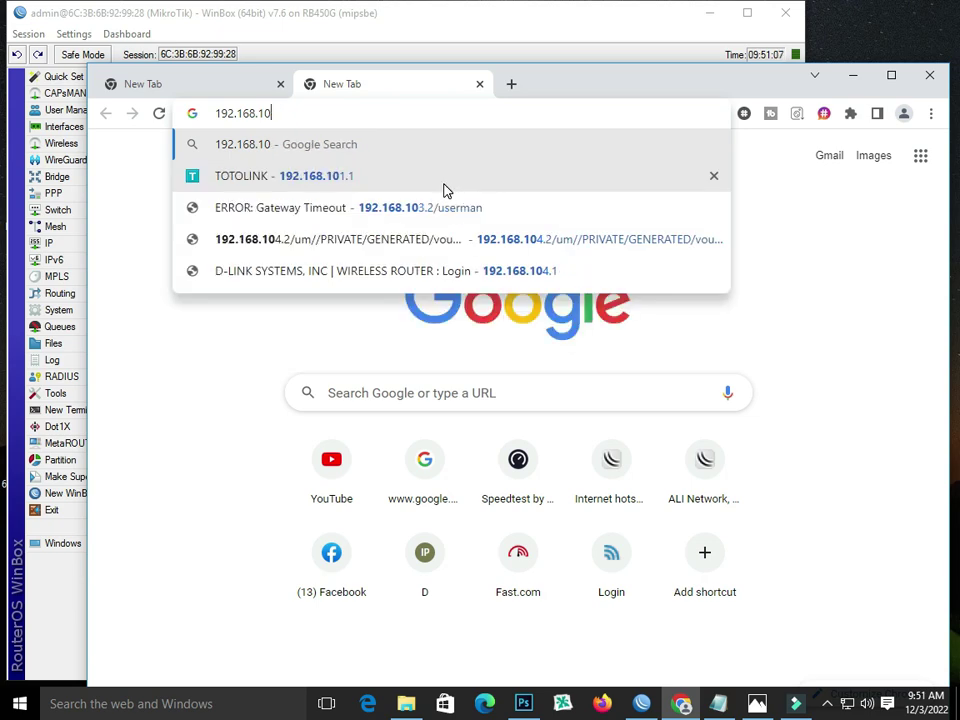
type("04")
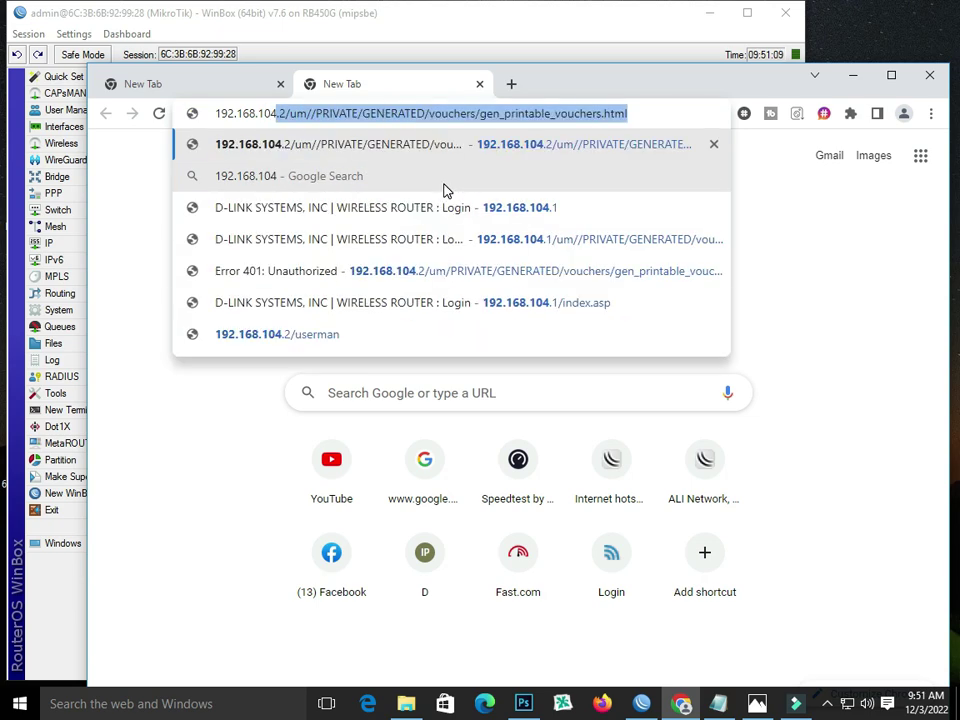
- Complete the address as 192.168.104.2/um//PRIVATE/GENERATED/vouchers/gen_printable_vouchers.html and open the voucher page
type(".2")
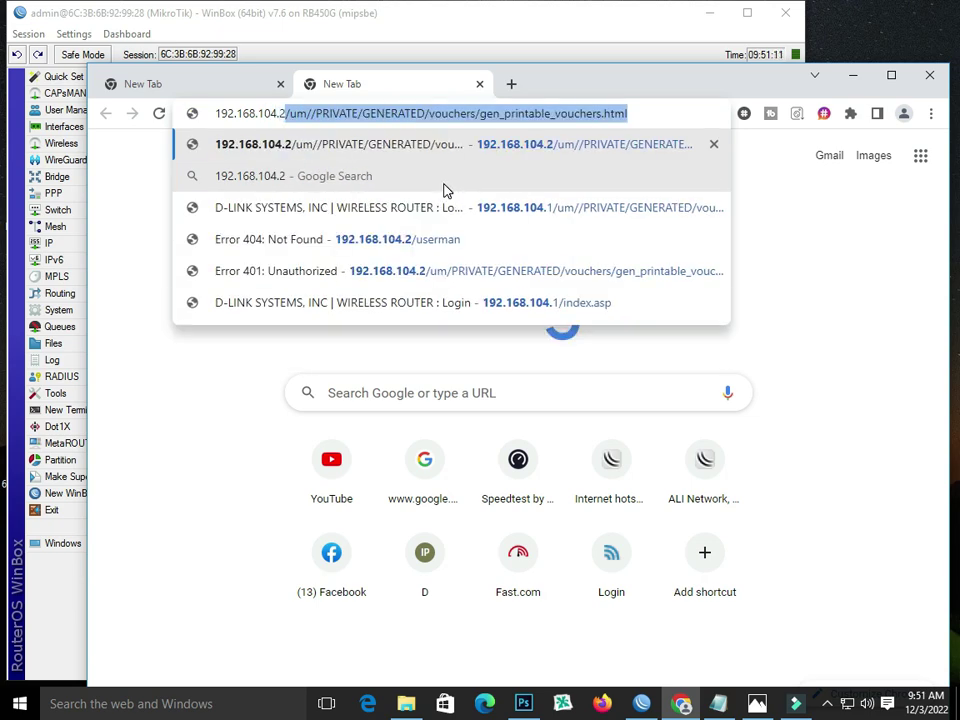
type("/")
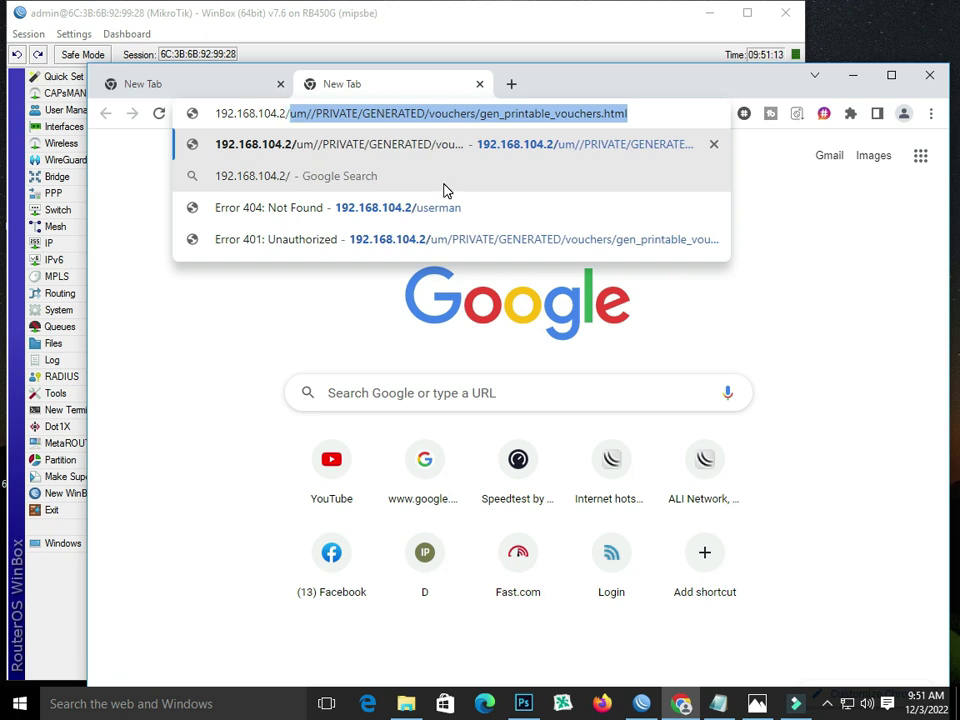
type("um")
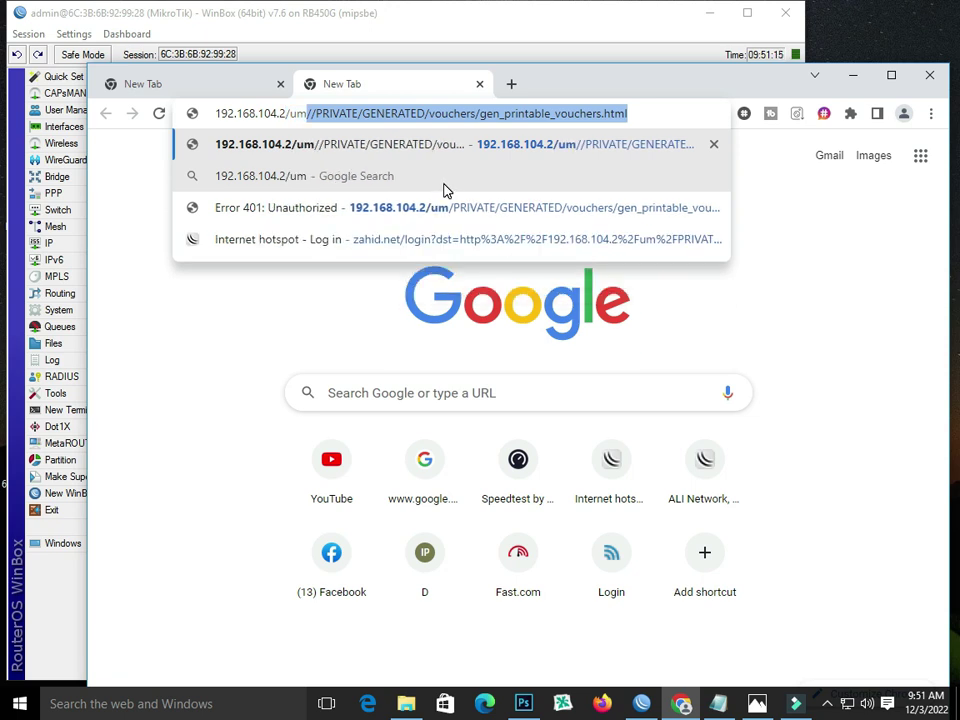
type("/")
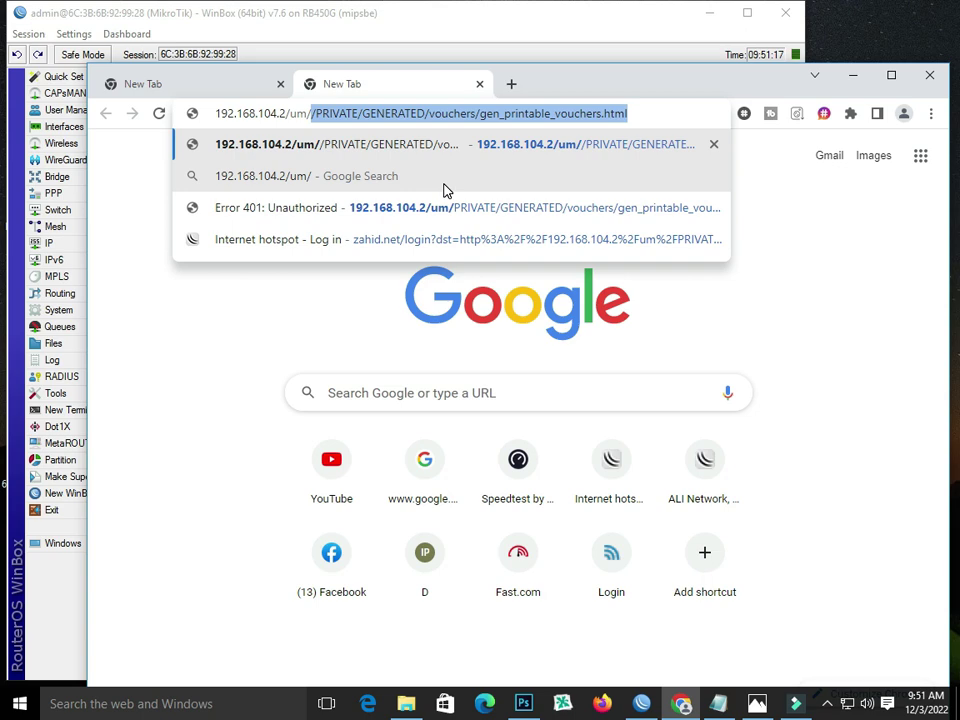
key("End")
key("Return")
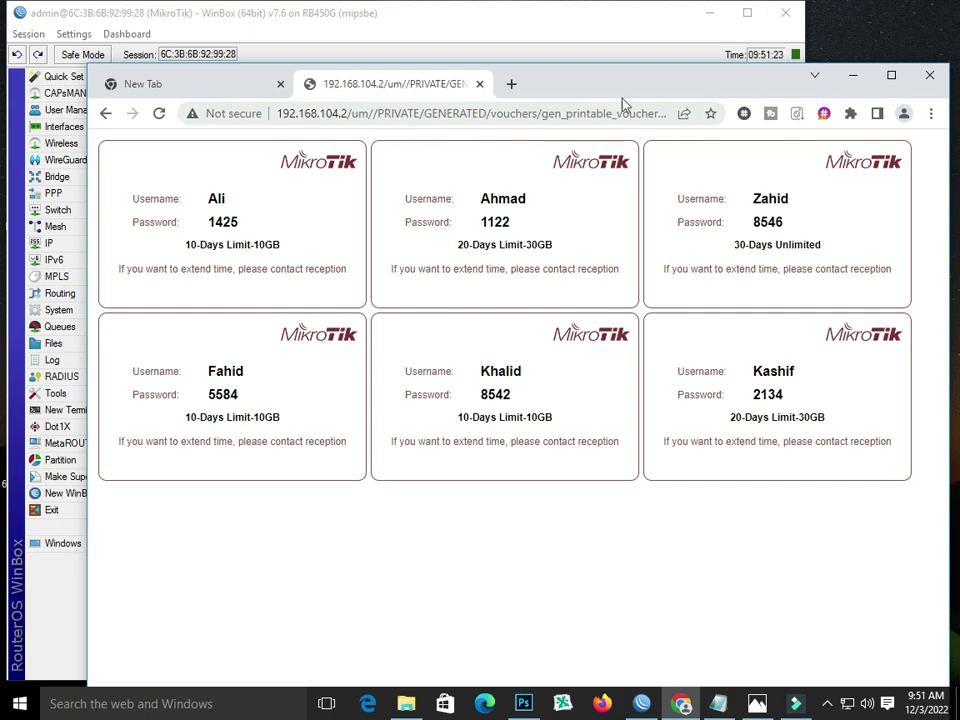
left_click_drag(621, 84, 618, 156)
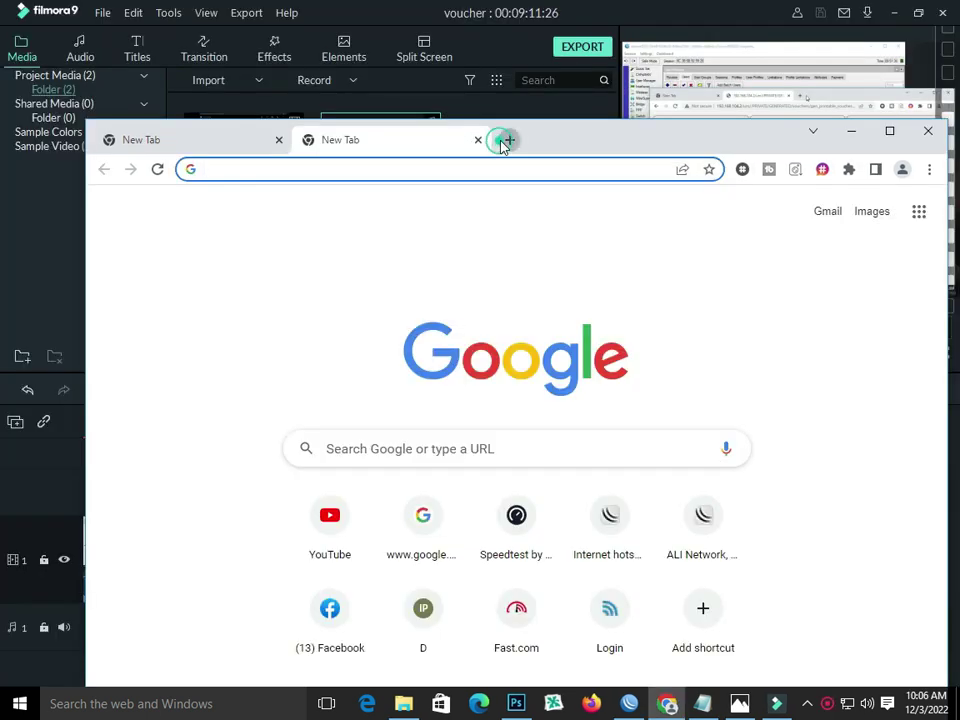
- Open another new tab and enter 192.168.104.2/um/ as the beginning of the voucher page's address
left_click(504, 140)
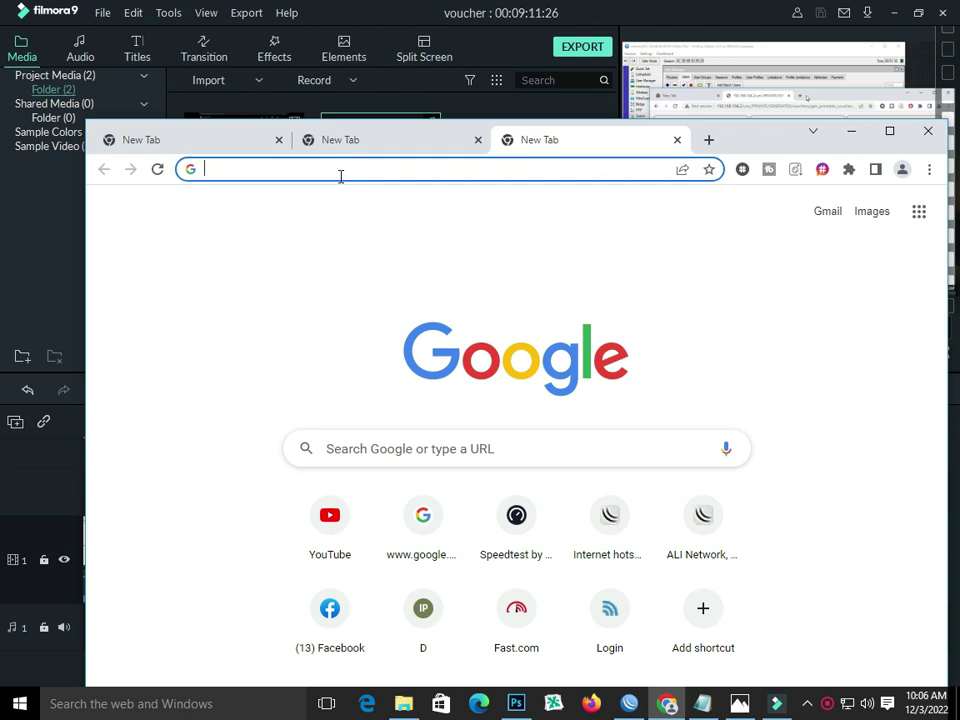
type("192.168")
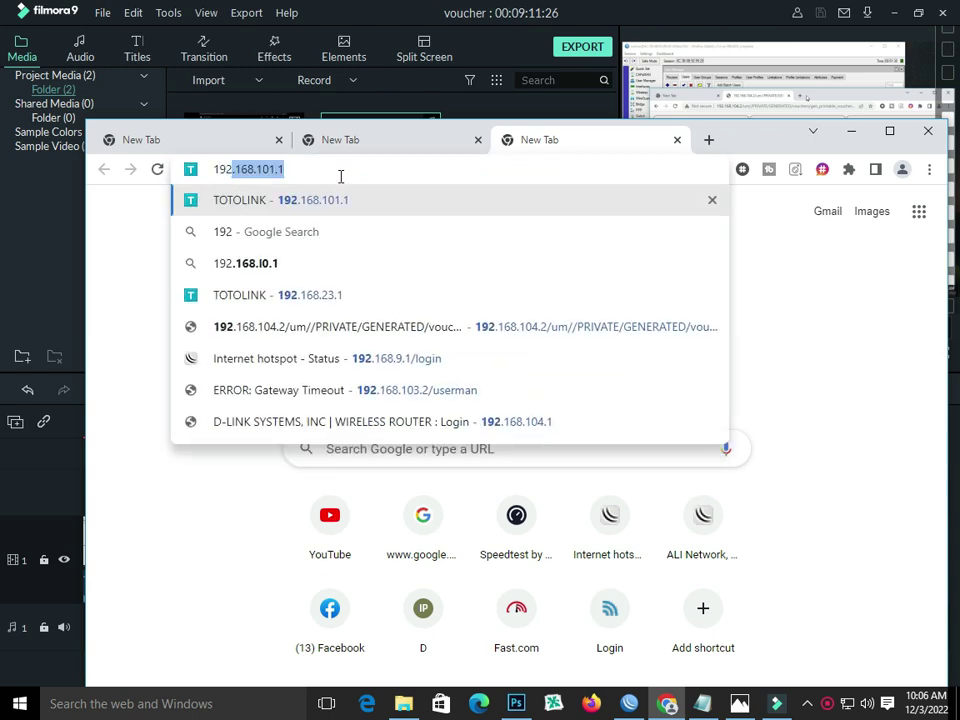
type(".104")
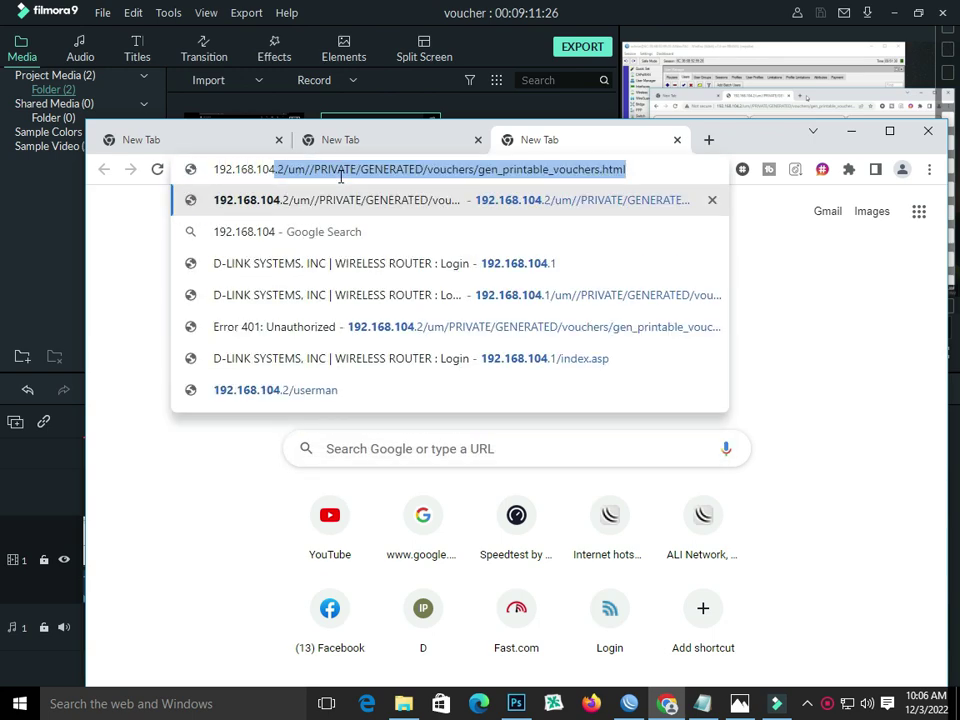
type("/")
key("BackSpace")
type(".2")
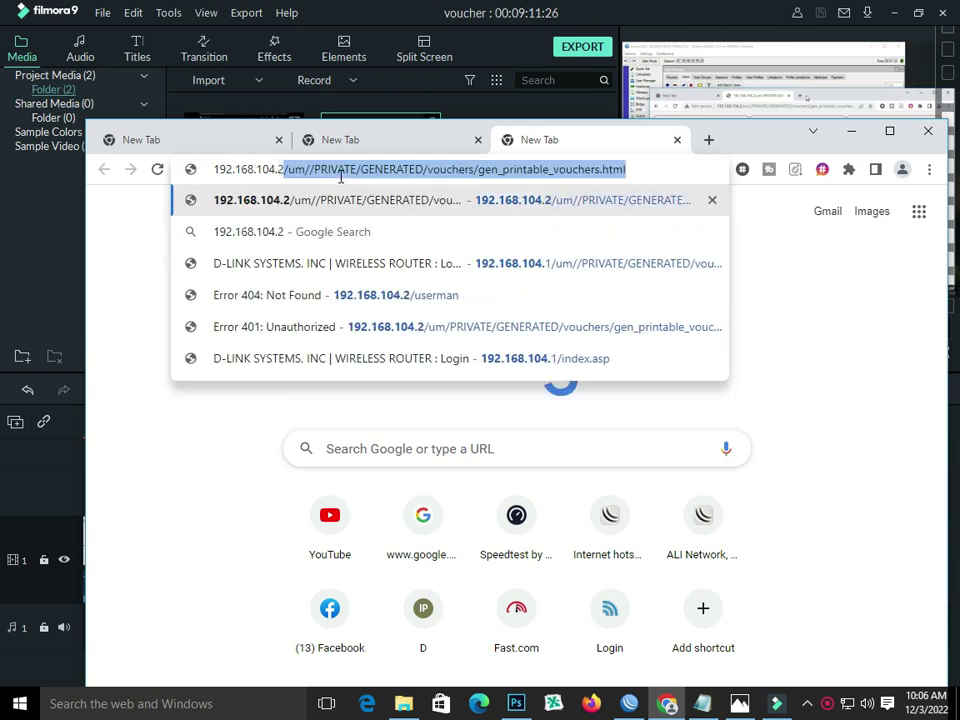
type("/um")
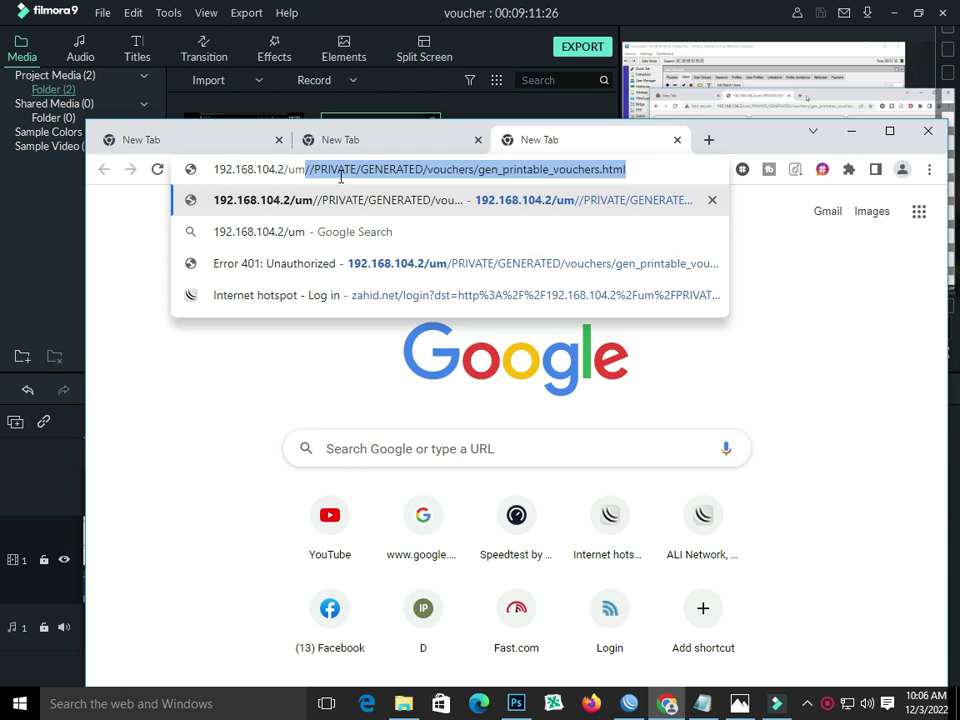
type("/")
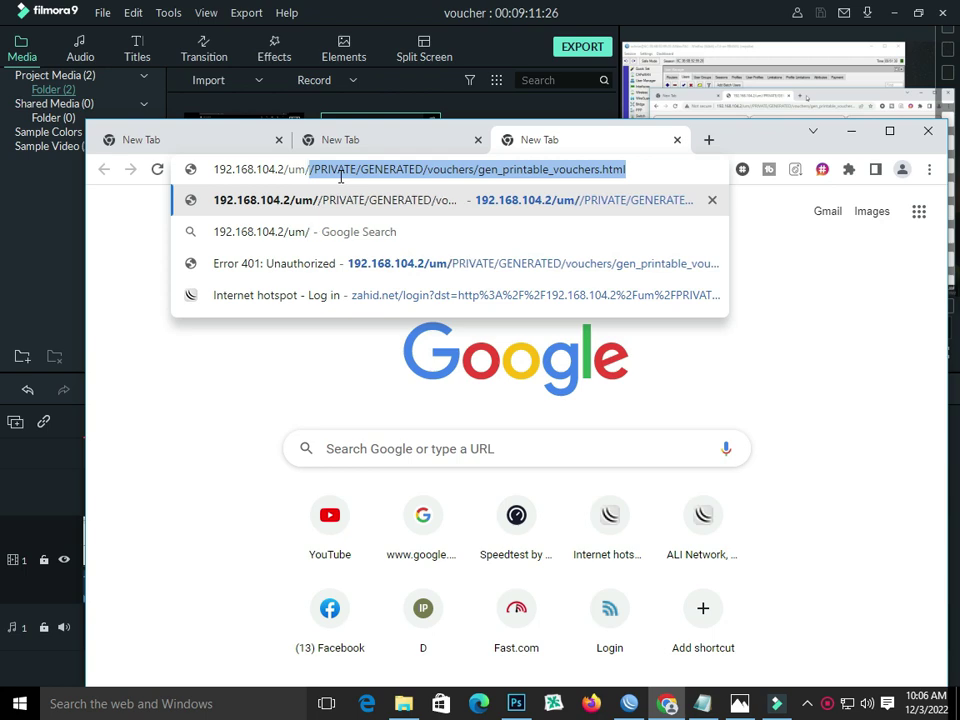
- Copy the path /PRIVATE/GENERATED/vouchers/gen_printable_vouchers.html, without um5files, from WinBox's file details and paste it after 192.168.104.2/um/ in Chrome
left_click(629, 704)
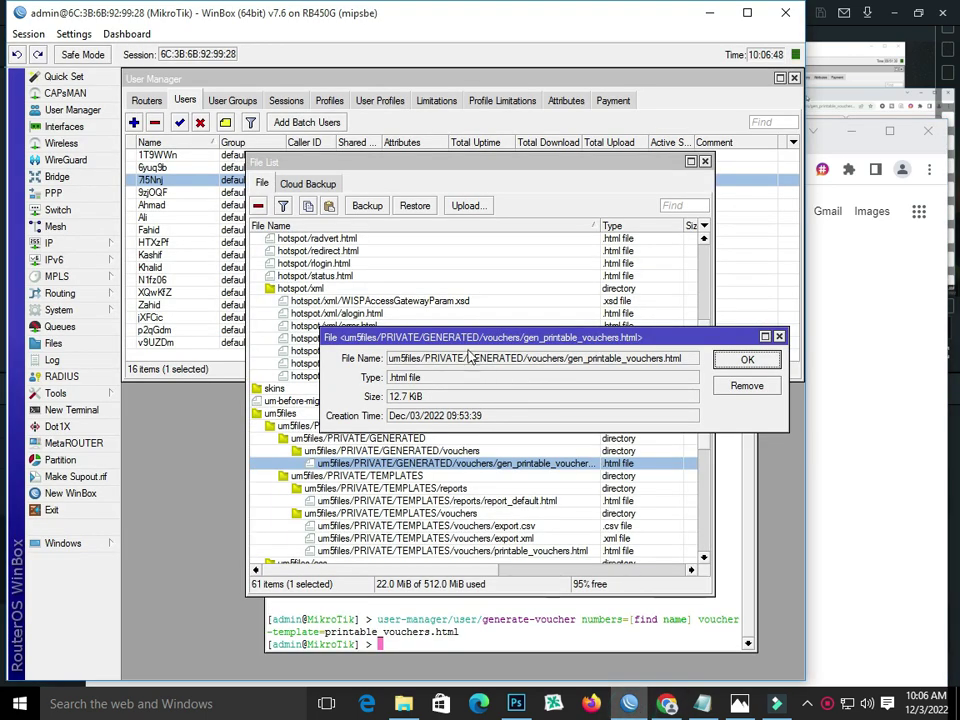
left_click_drag(424, 358, 706, 372)
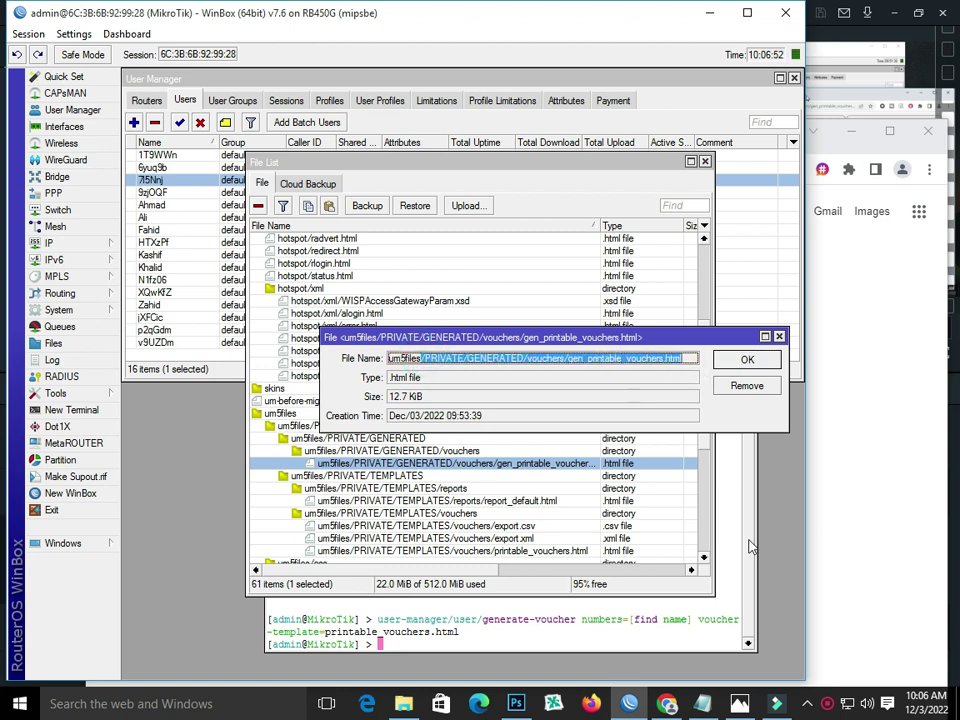
left_click(667, 703)
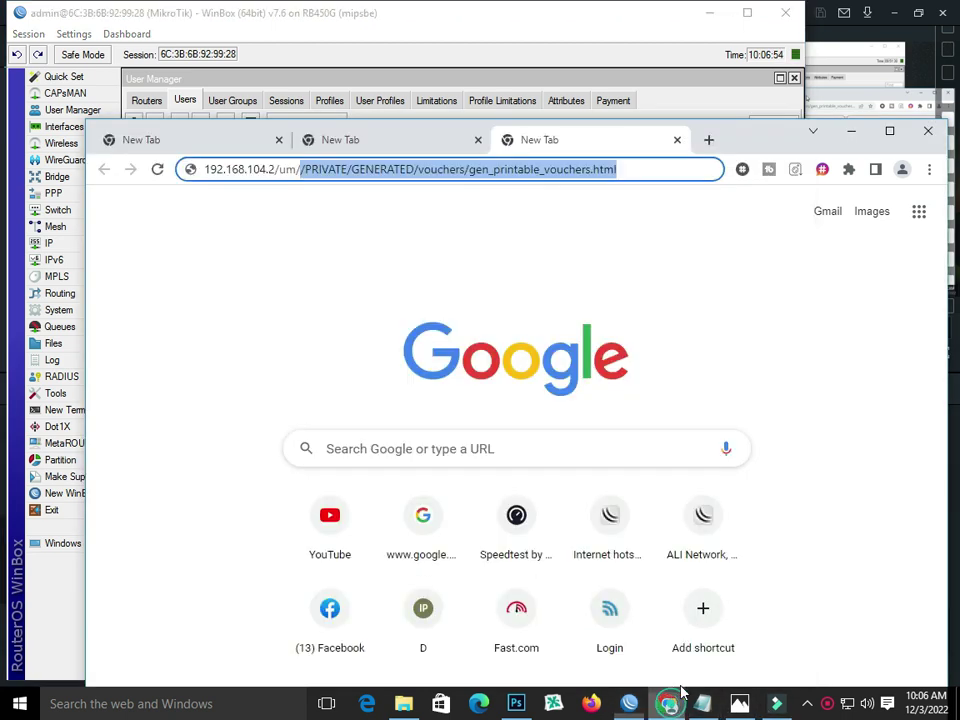
right_click(478, 175)
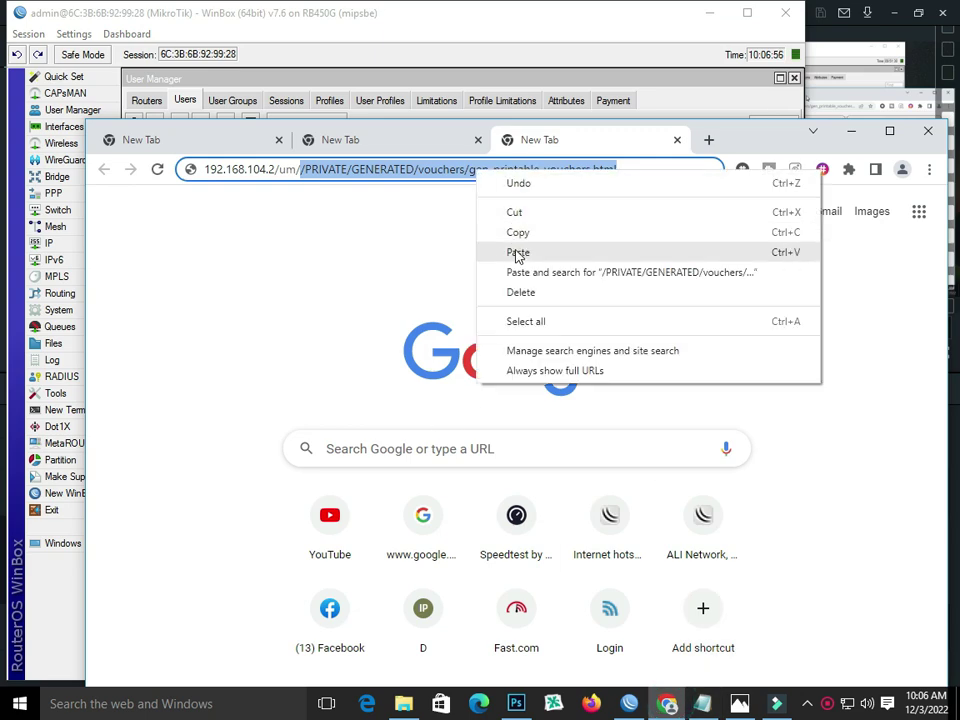